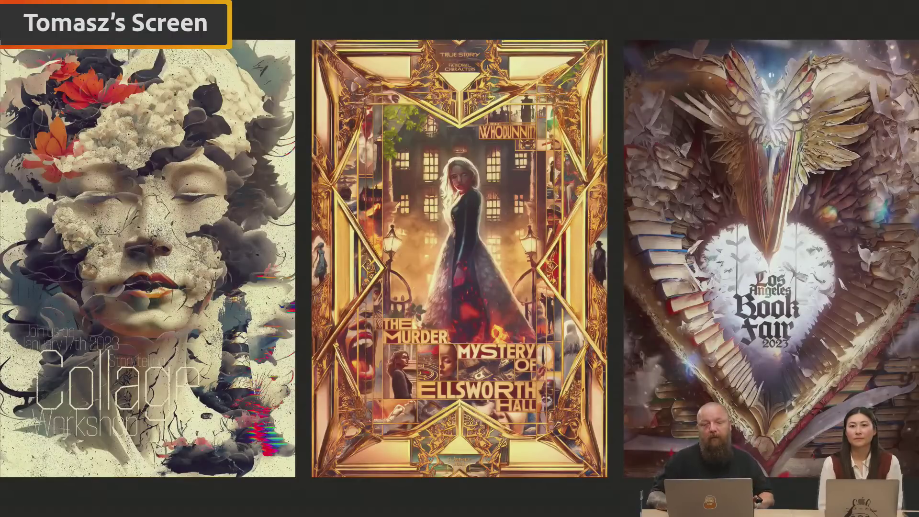
Leave the full-screen presentation, hide the merged poster on Layer 1, and show the grey layer directly above Background.
key(Escape)
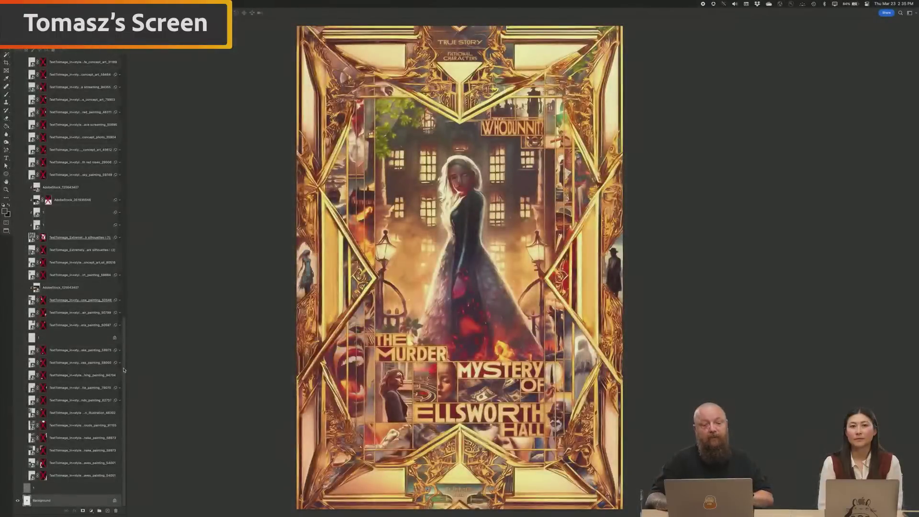
drag(124, 371, 107, 55)
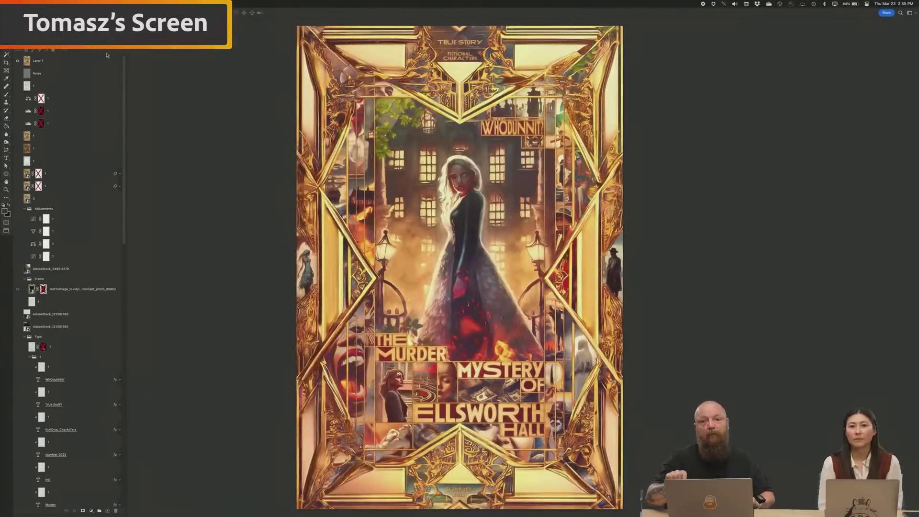
click(17, 62)
drag(124, 230, 125, 498)
click(17, 488)
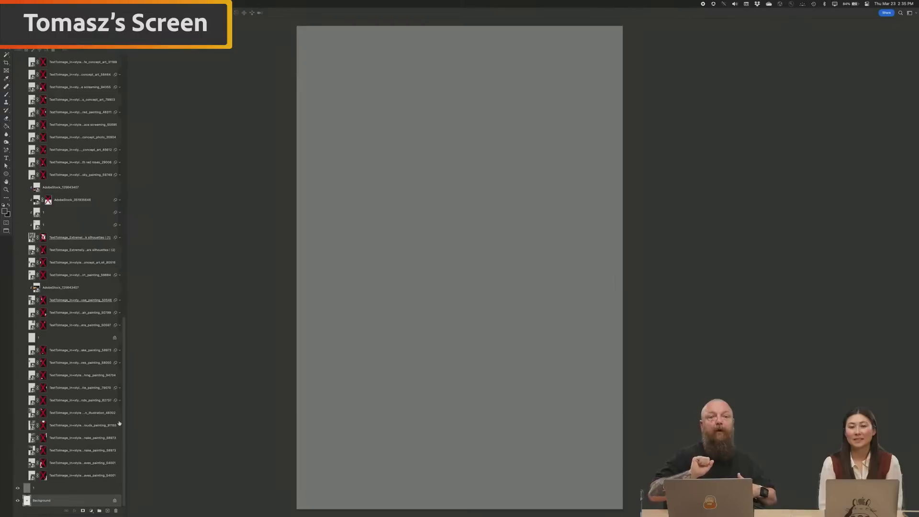
Enable the mask of the gold frame image in the Frame group and show the layer below it.
drag(124, 420, 121, 157)
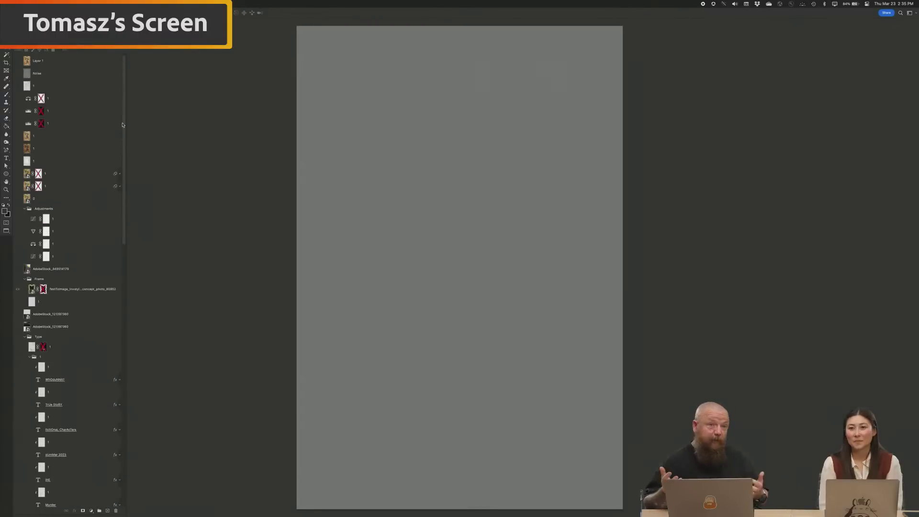
shift+click(43, 289)
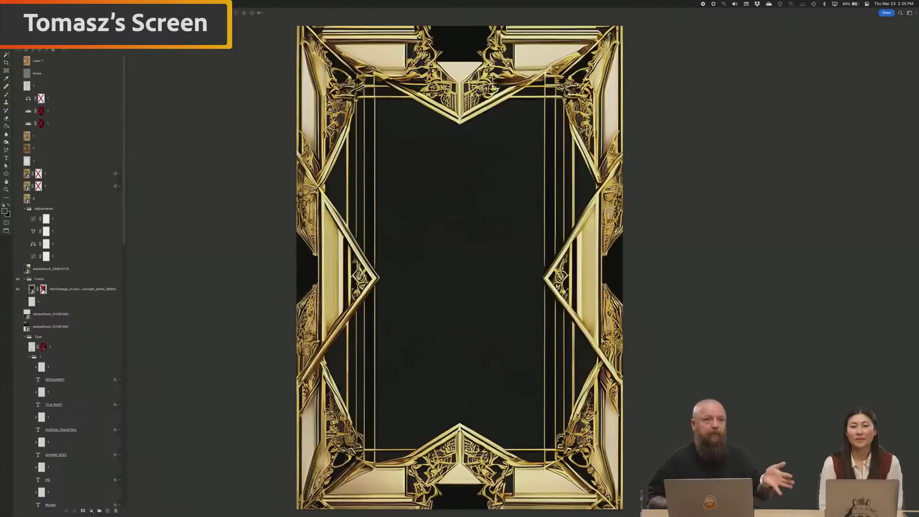
click(18, 302)
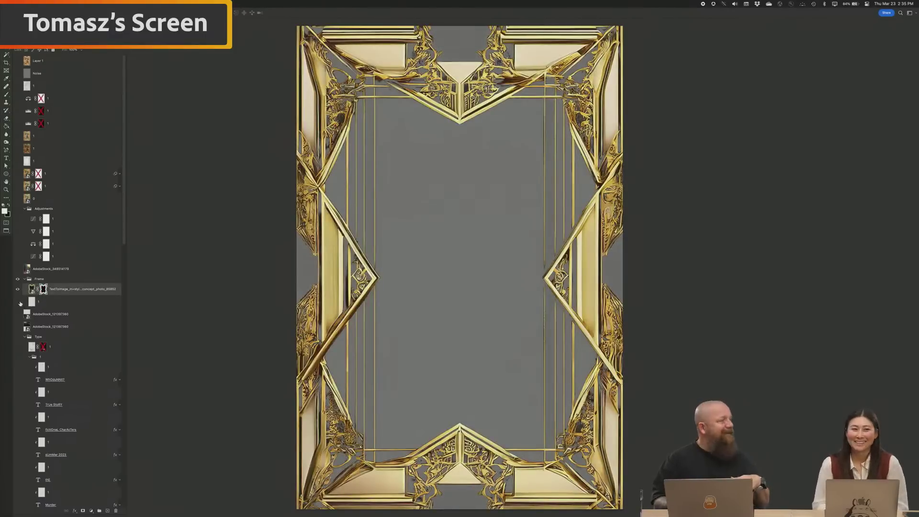
Show the two lowest painting layers in the Frames group, starting with the sailing ship, and enable their masks.
drag(125, 241, 124, 501)
click(18, 476)
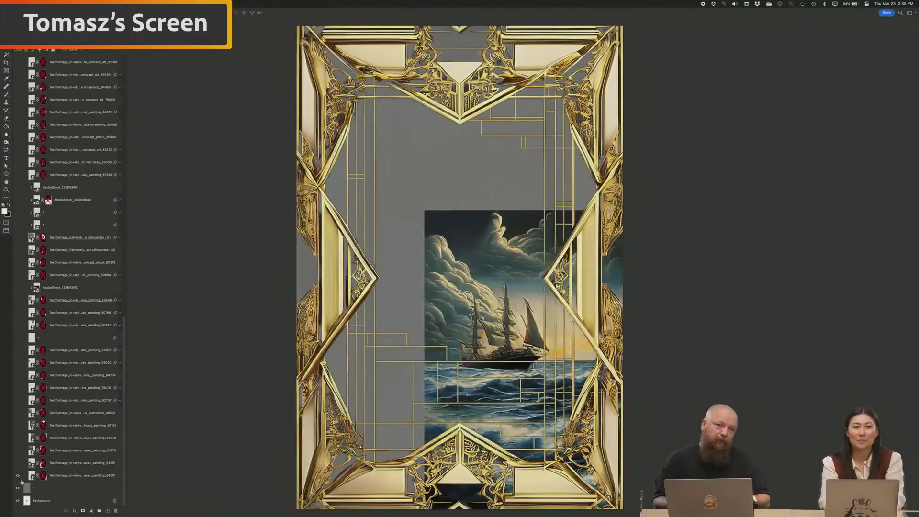
shift+click(43, 475)
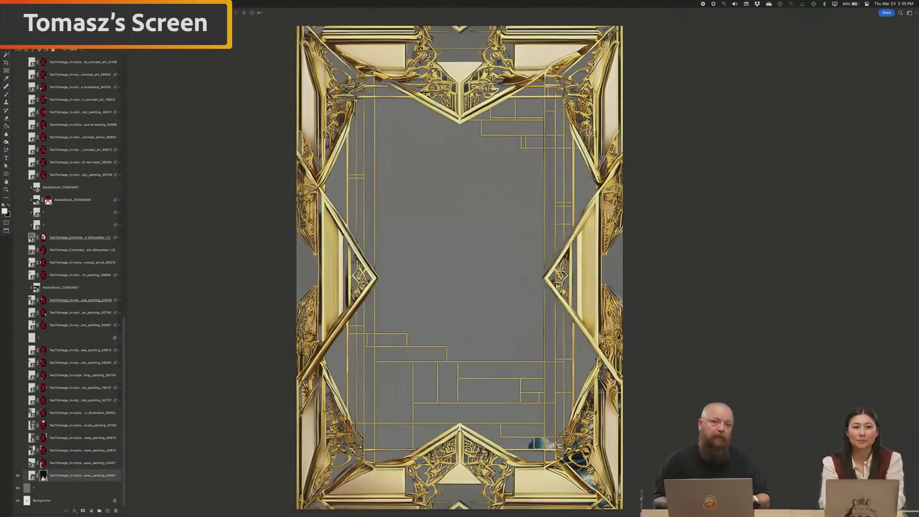
click(18, 463)
shift+click(43, 463)
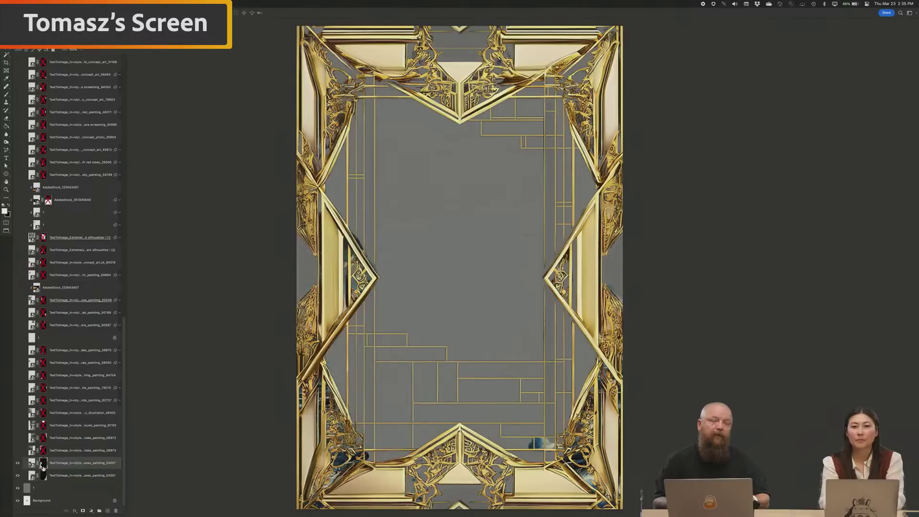
Show the snake painting and the painting layer directly above it, with both layer masks enabled.
click(18, 450)
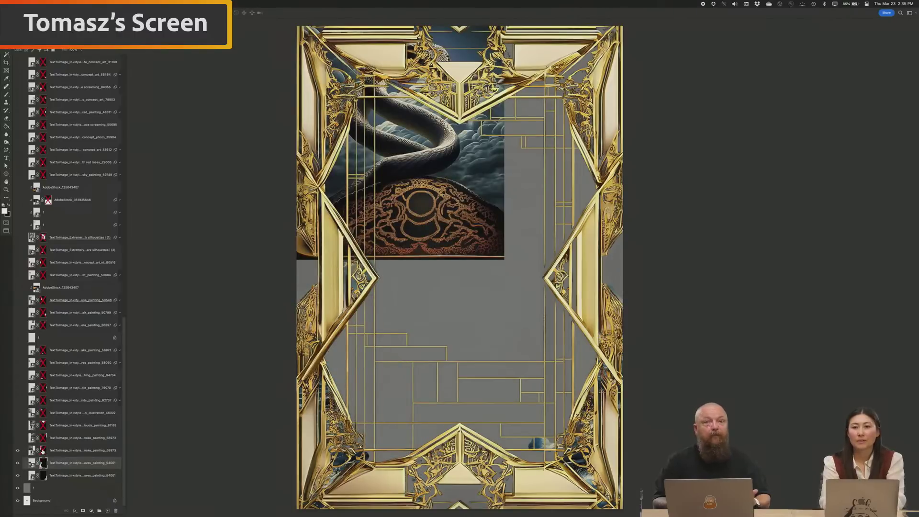
shift+click(42, 451)
click(18, 438)
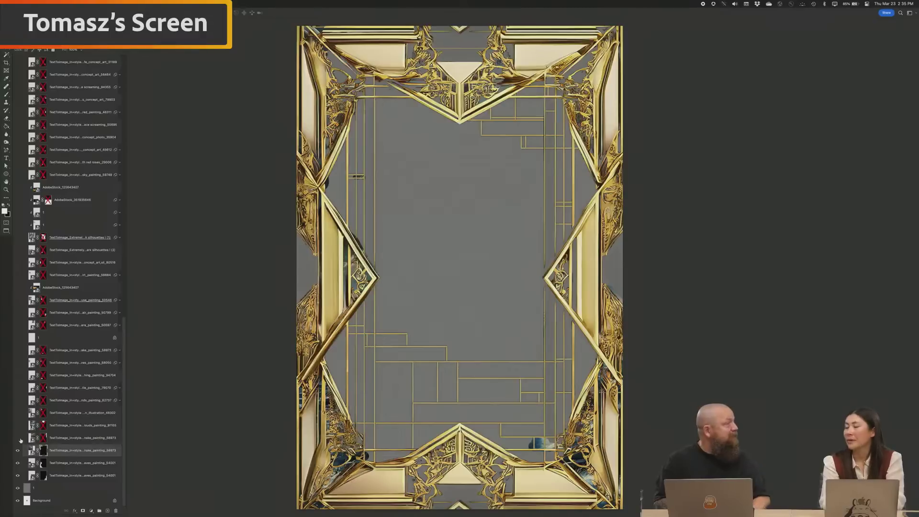
shift+click(43, 439)
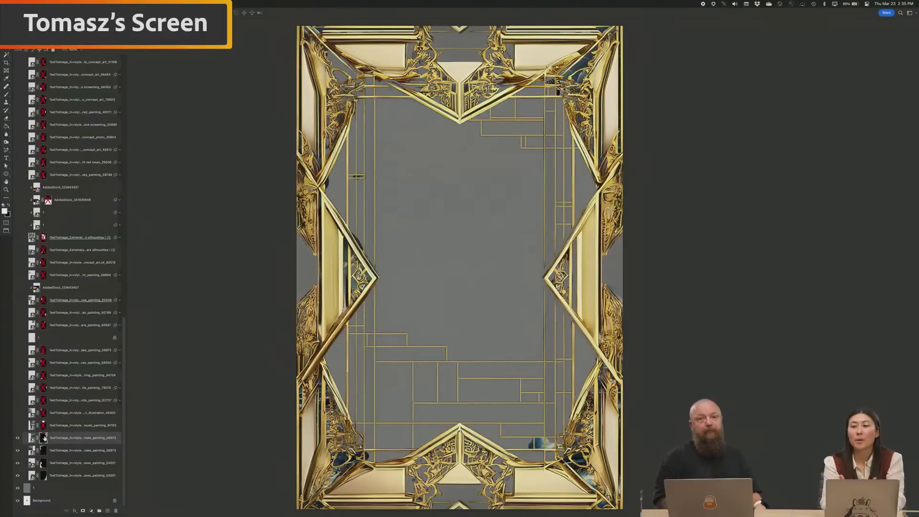
Show the night-clouds painting and the illustration of the man in the yellow coat, and enable both masks.
click(17, 426)
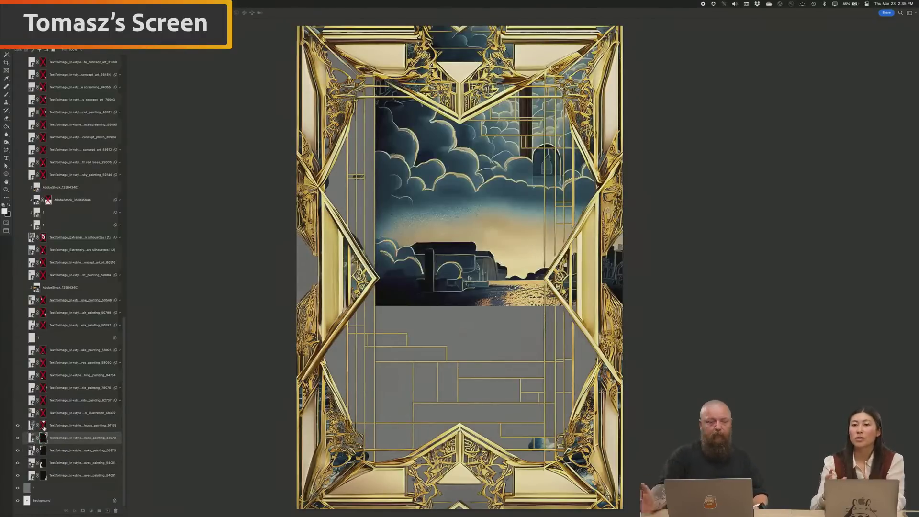
shift+click(43, 426)
click(17, 413)
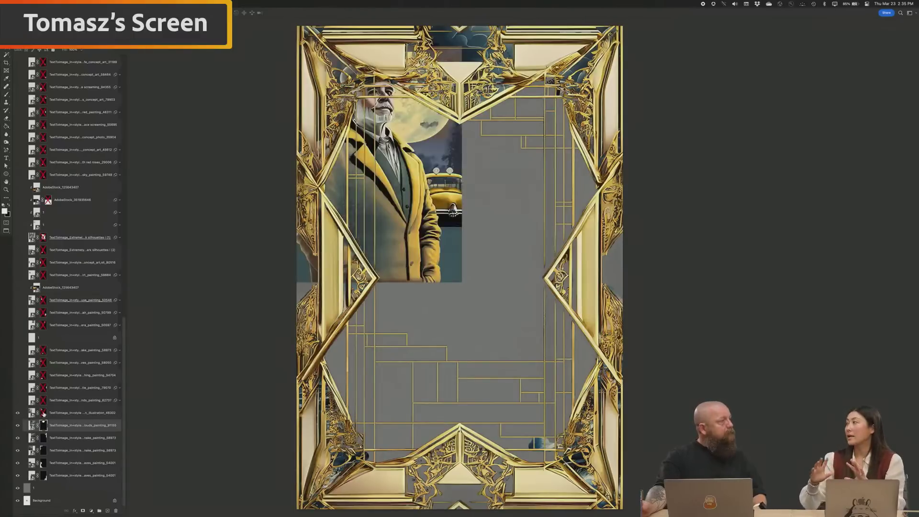
shift+click(43, 413)
shift+click(44, 412)
Show the skull painting and the dark-hatted figure at the poster's right edge, and enable both layer masks.
click(18, 401)
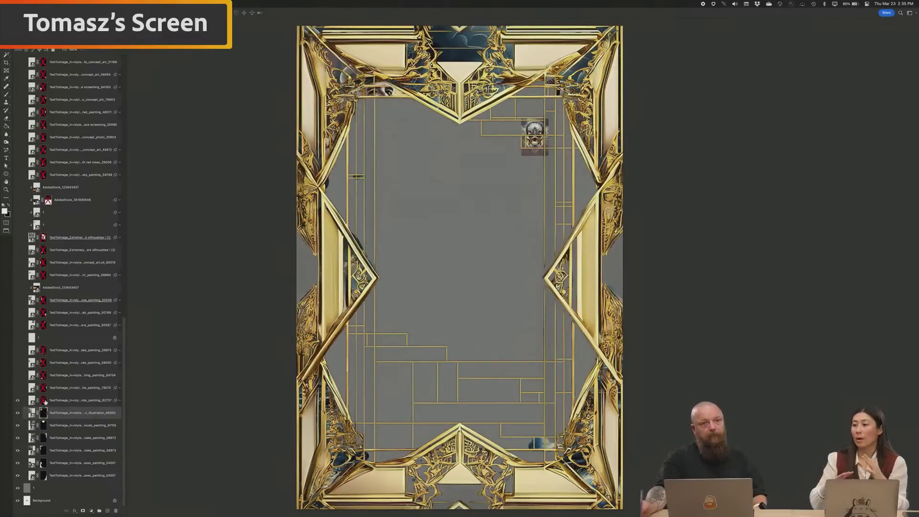
shift+click(43, 400)
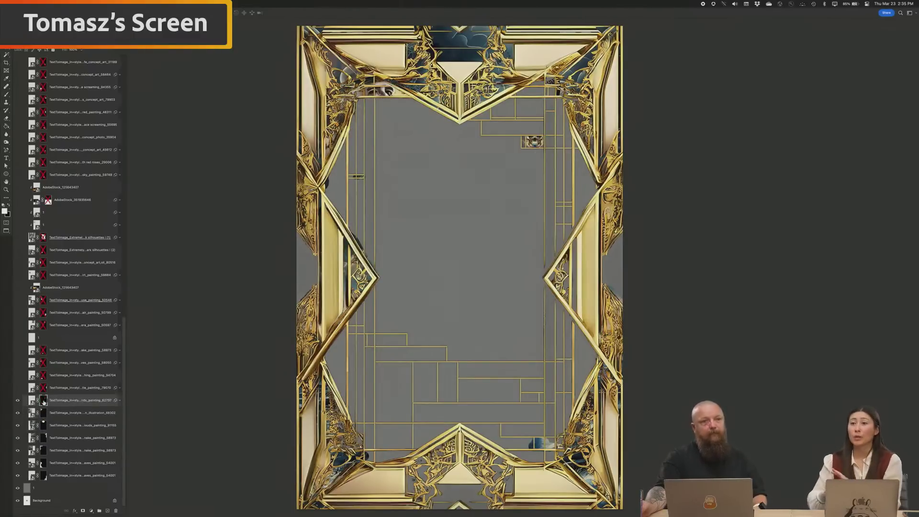
click(18, 388)
shift+click(43, 389)
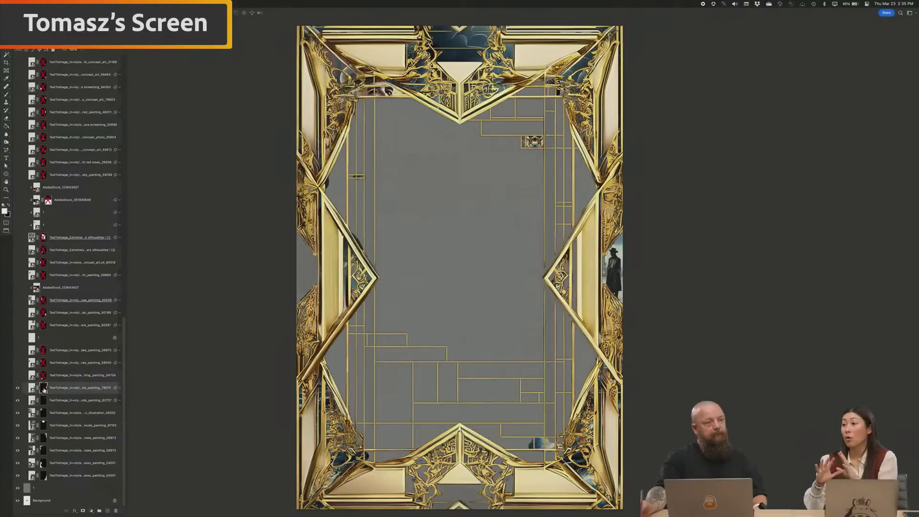
Show the three painting layers above the dark-hatted figure in the stack and enable each one's mask.
click(18, 376)
shift+click(42, 376)
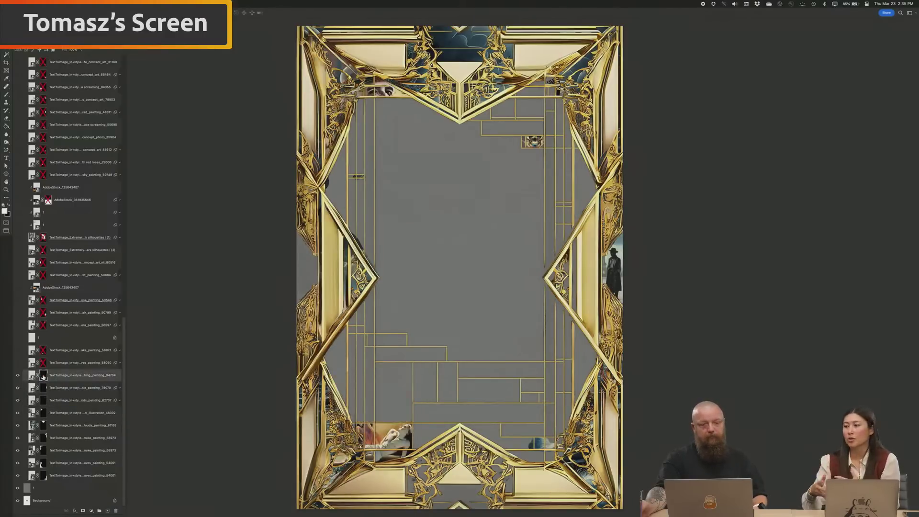
click(18, 363)
shift+click(44, 364)
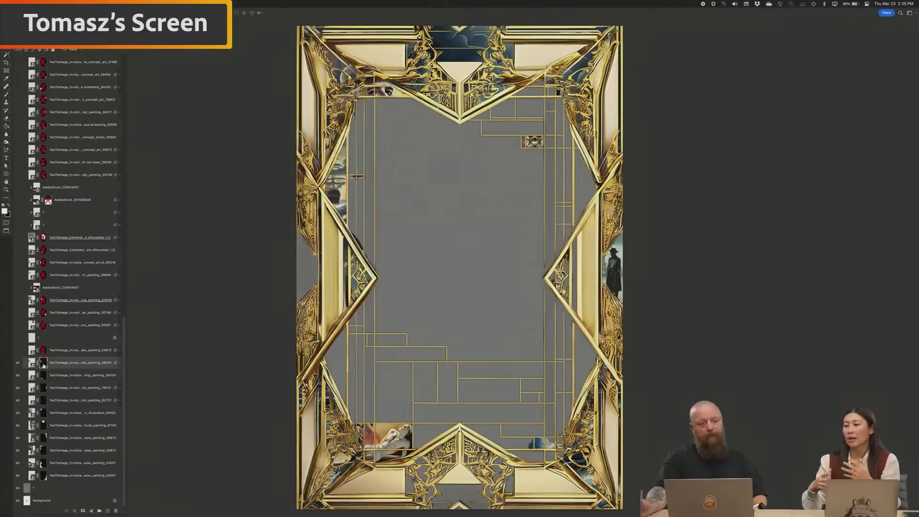
click(18, 350)
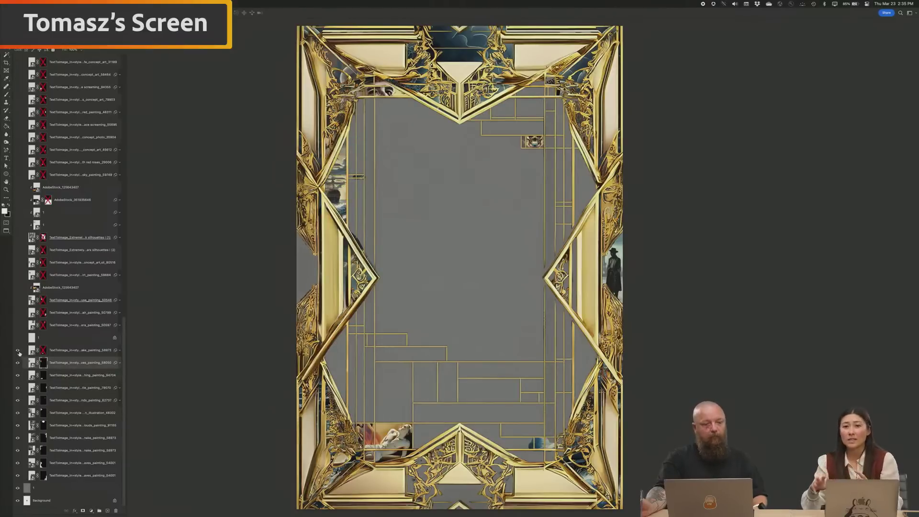
shift+click(43, 351)
Show the blank locked layer, the standing-silhouettes painting and the winged-figure painting, enabling the masks of both paintings.
drag(124, 343, 123, 306)
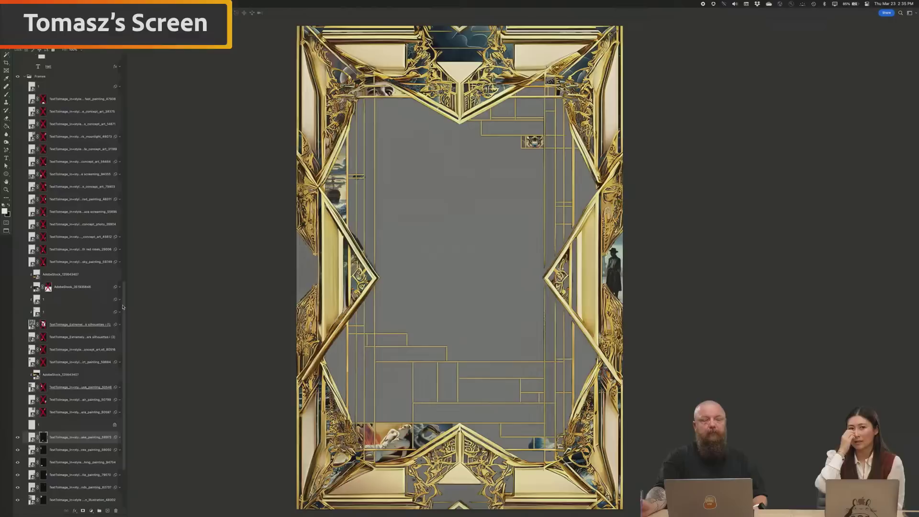
click(18, 413)
shift+click(43, 412)
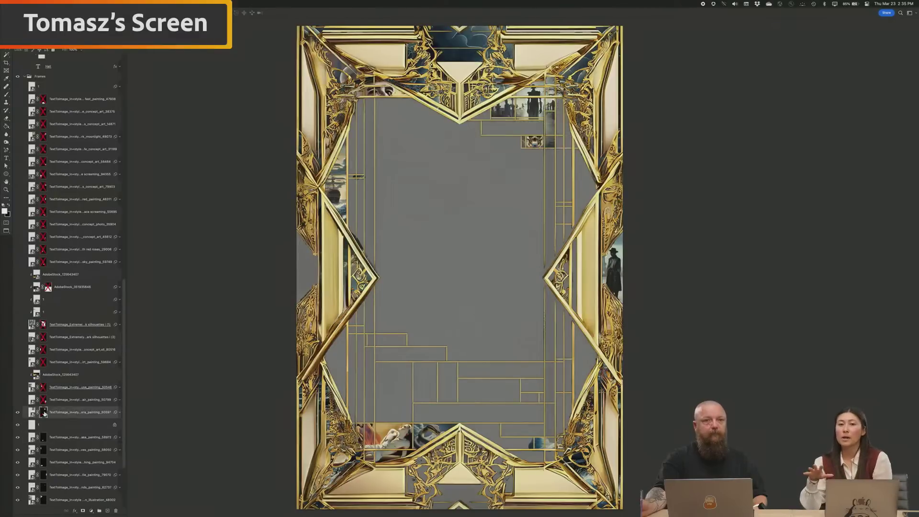
click(17, 400)
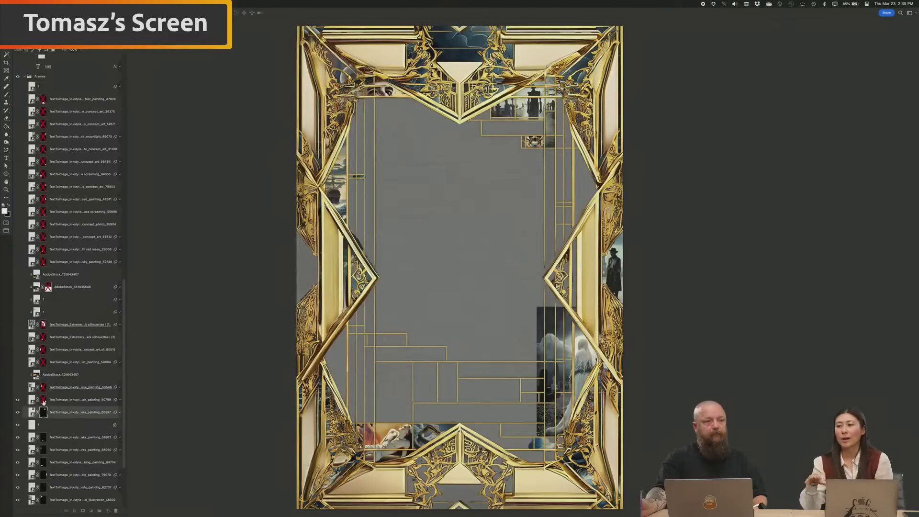
shift+click(43, 400)
Show the masked burning lighthouse painting, its clipped AdobeStock layer, and the painting layer above them with its mask enabled.
click(18, 387)
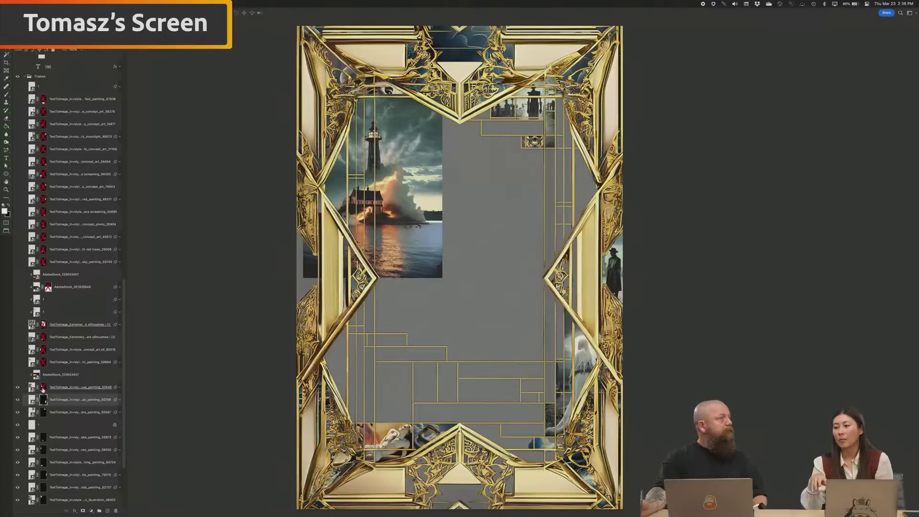
shift+click(43, 388)
click(18, 375)
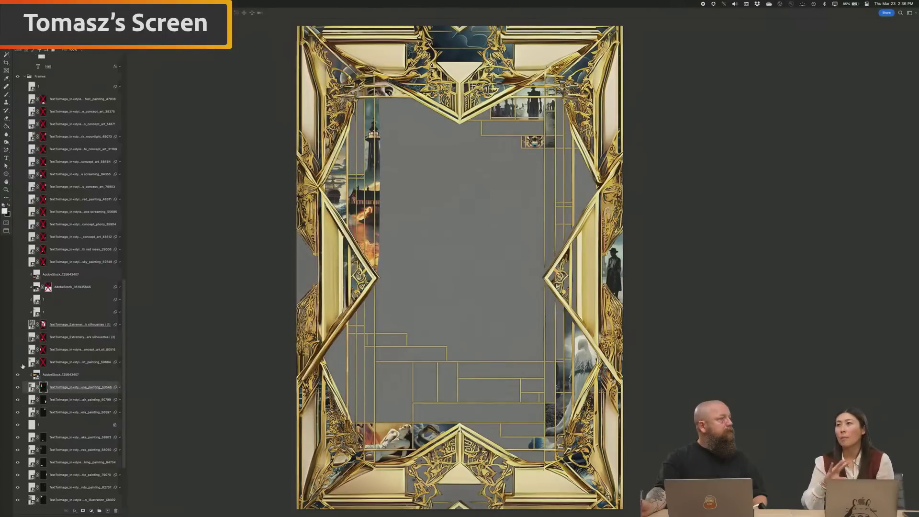
click(18, 362)
shift+click(43, 363)
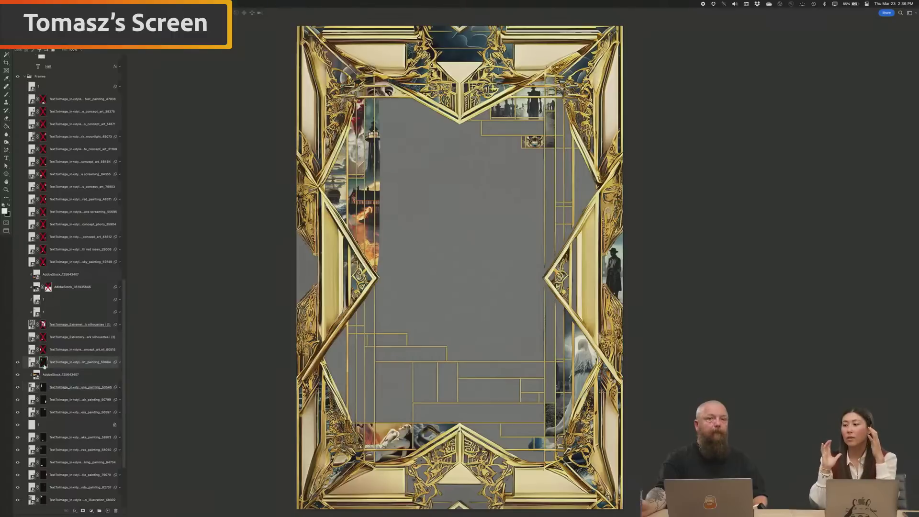
Show the walking woman at the poster's left edge and the woman outside the mansion, and enable both masks.
click(18, 349)
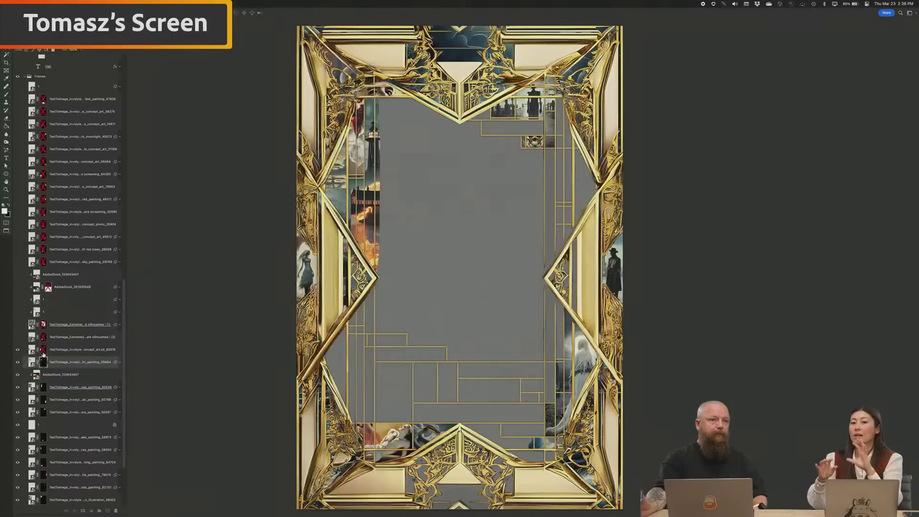
shift+click(44, 350)
click(17, 337)
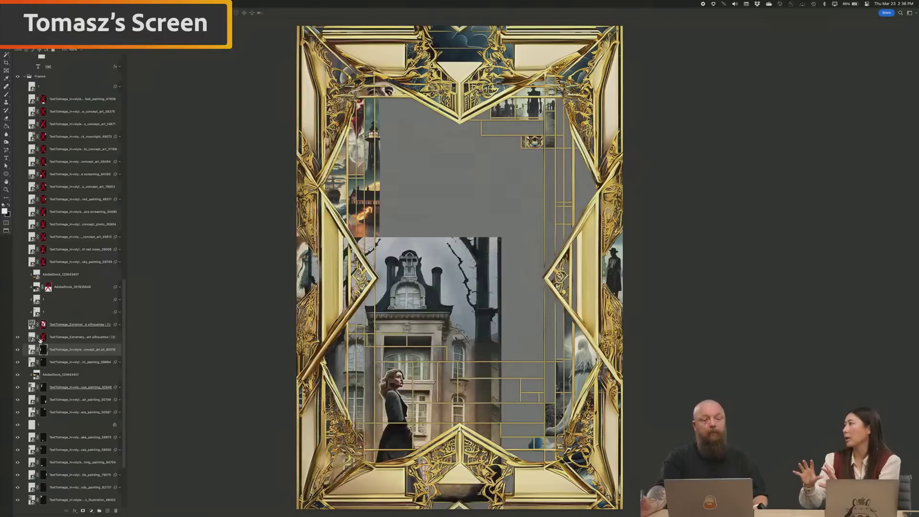
shift+click(43, 338)
Show the central woman portrait with its mask enabled, plus the four foliage and fire layers clipped to it.
click(17, 325)
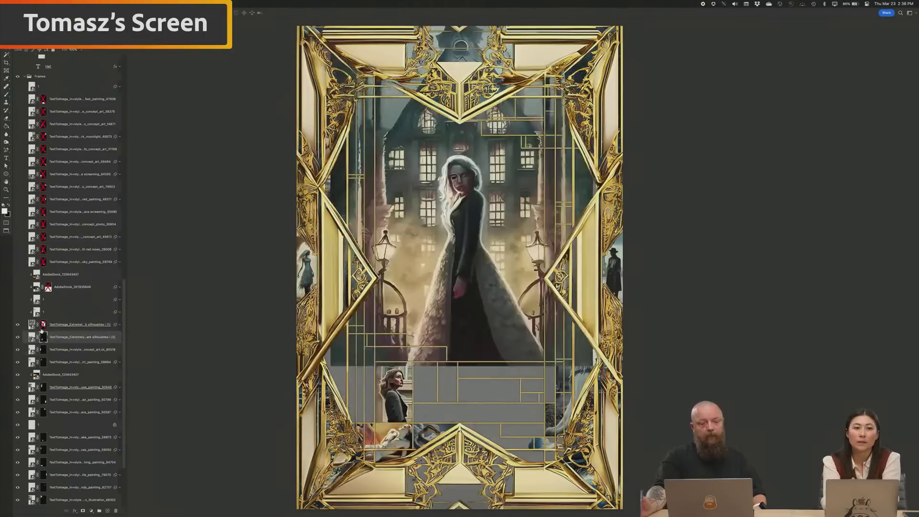
shift+click(43, 326)
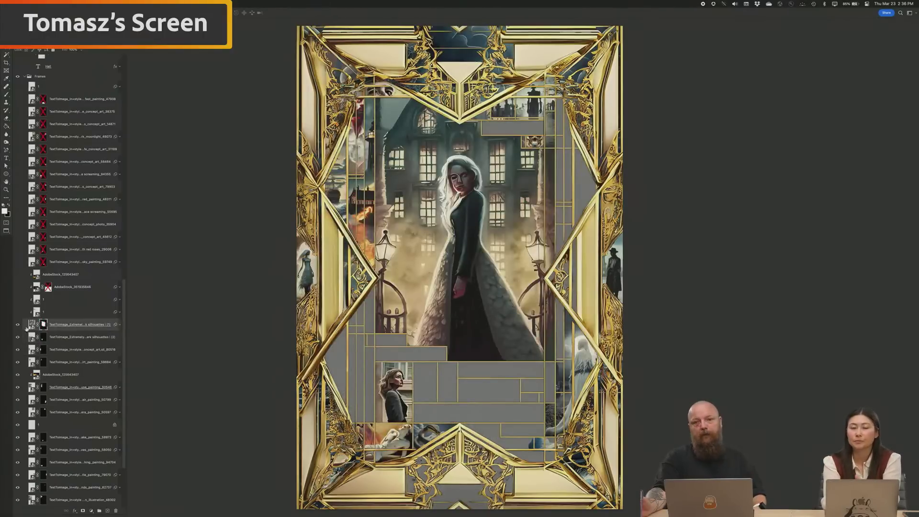
click(18, 312)
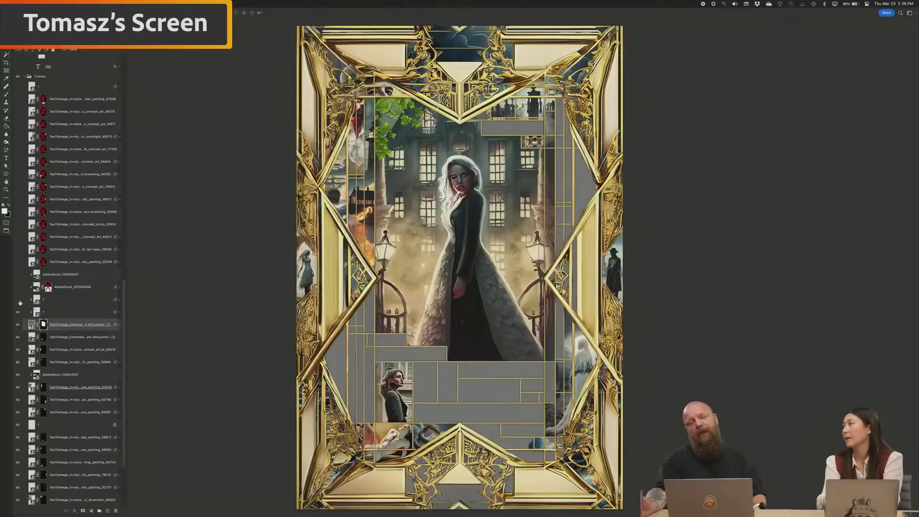
click(18, 299)
click(18, 287)
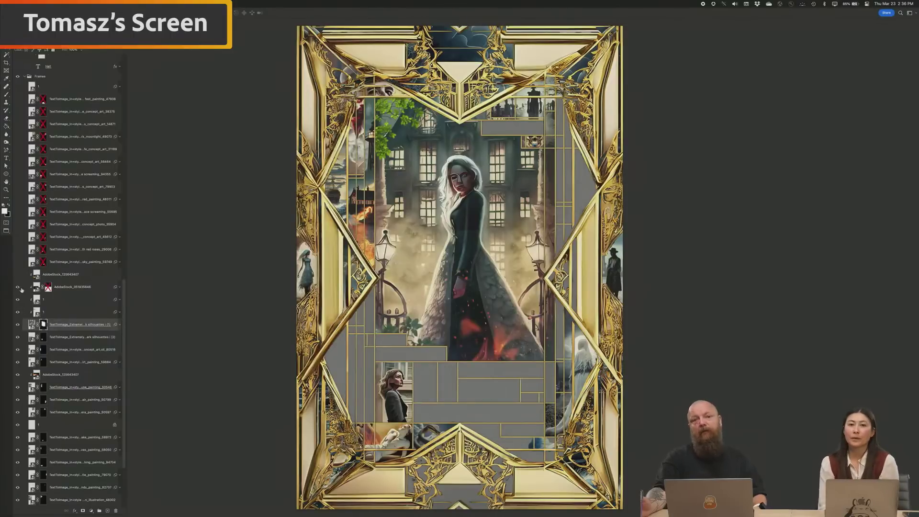
click(18, 274)
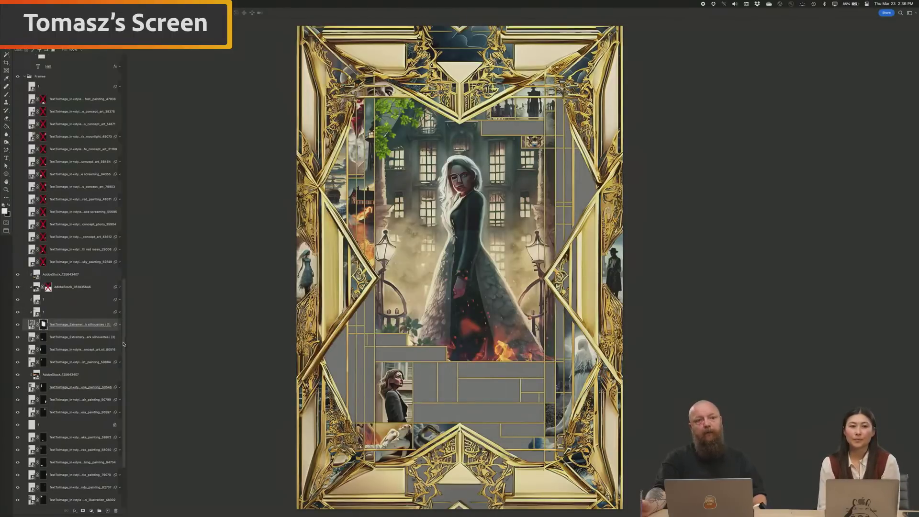
Show the banknotes painting, the rose-garden painting and the concept art directly above them, with the masks of all three enabled.
scroll(121, 345, up, 5)
click(18, 437)
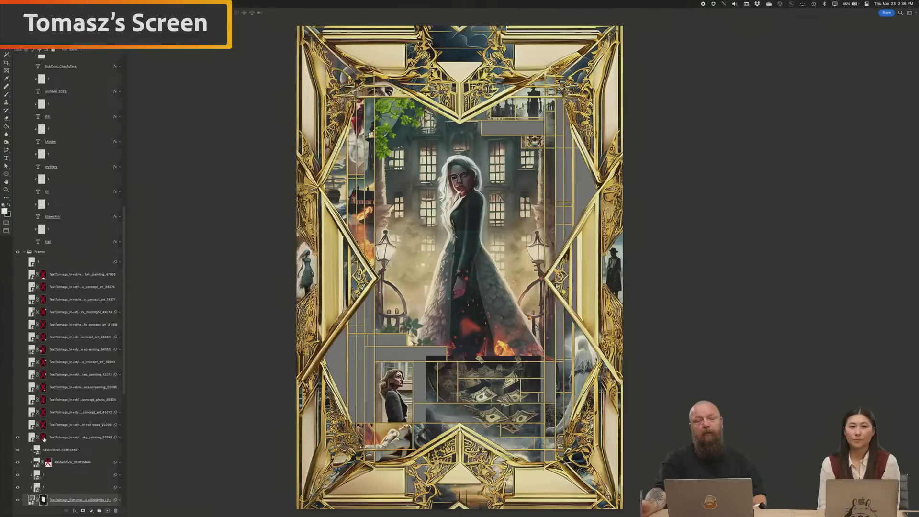
click(17, 425)
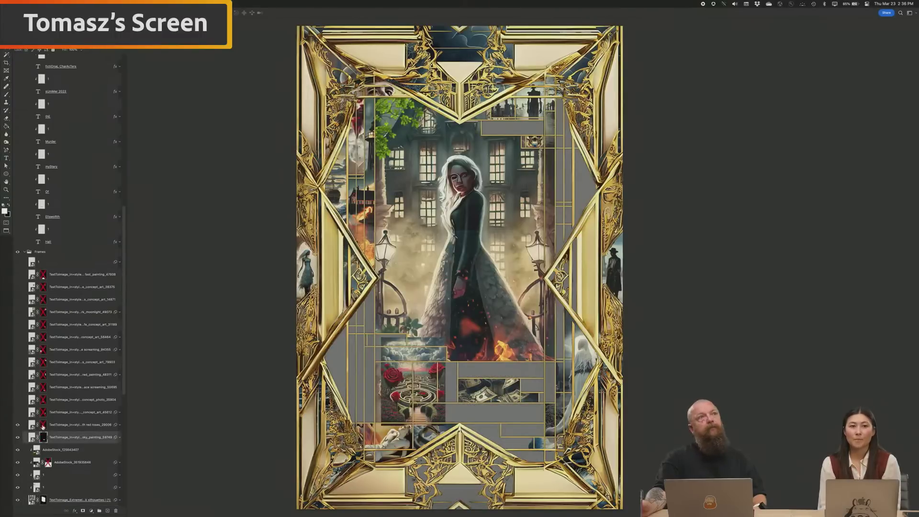
click(36, 425)
click(18, 412)
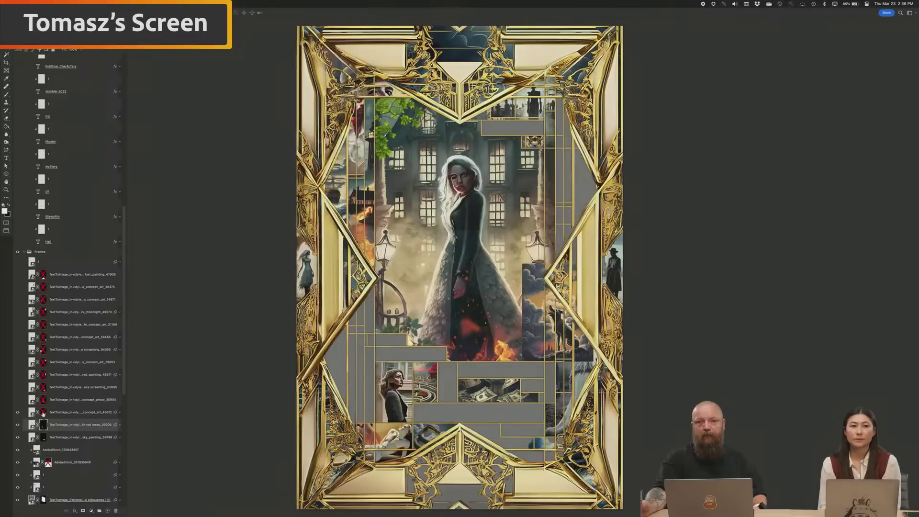
shift+click(42, 413)
Show the haloed child image and the screaming-figure layer directly above it, and enable both masks.
click(18, 400)
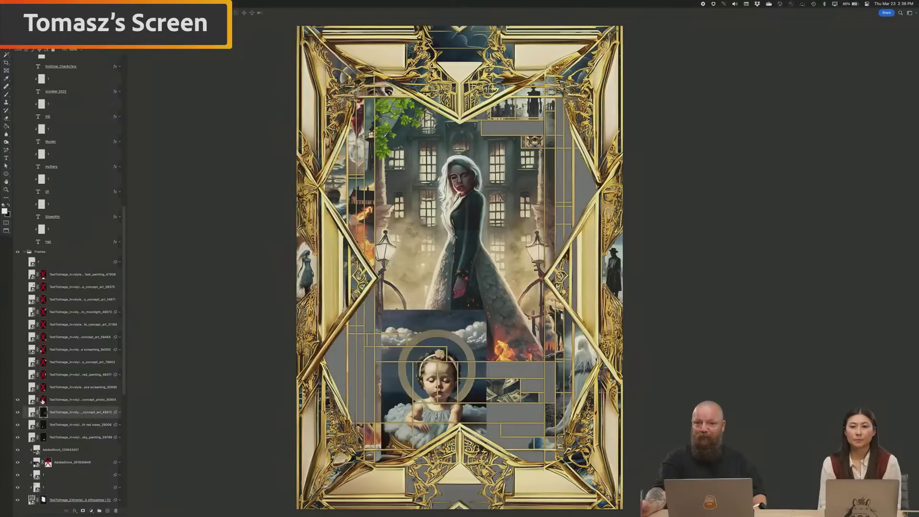
shift+click(42, 401)
click(18, 388)
shift+click(43, 389)
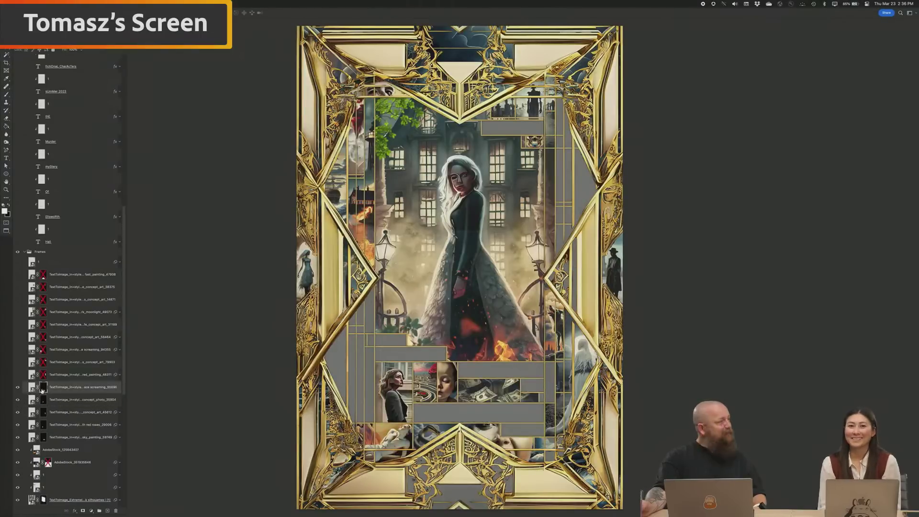
Show the painting of the man in a red coat and the concept art above it, enabling both masks.
click(18, 375)
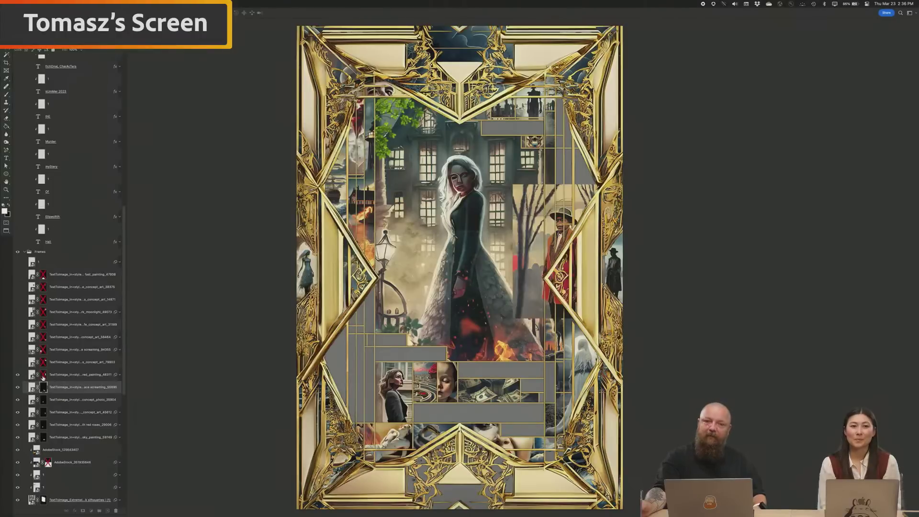
shift+click(43, 376)
click(18, 362)
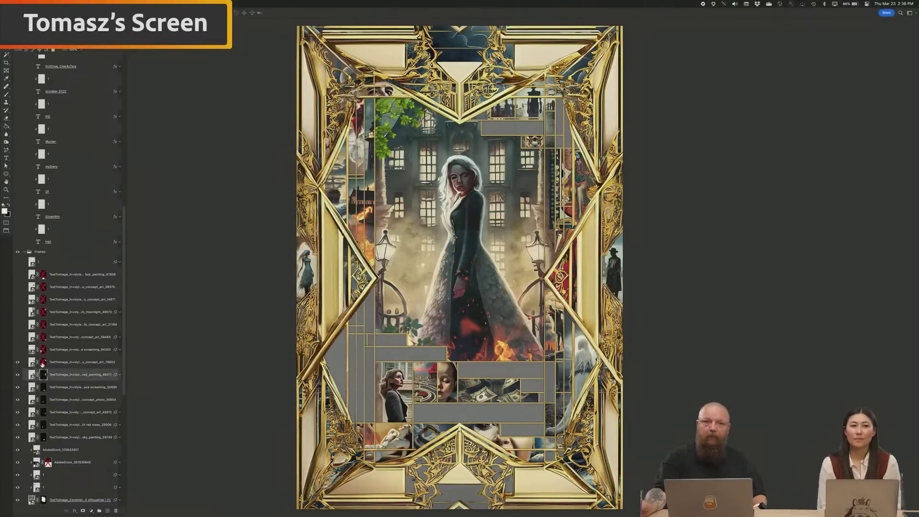
shift+click(43, 363)
Show the screaming mouth image and the bearded man concept art, and enable both masks.
click(17, 350)
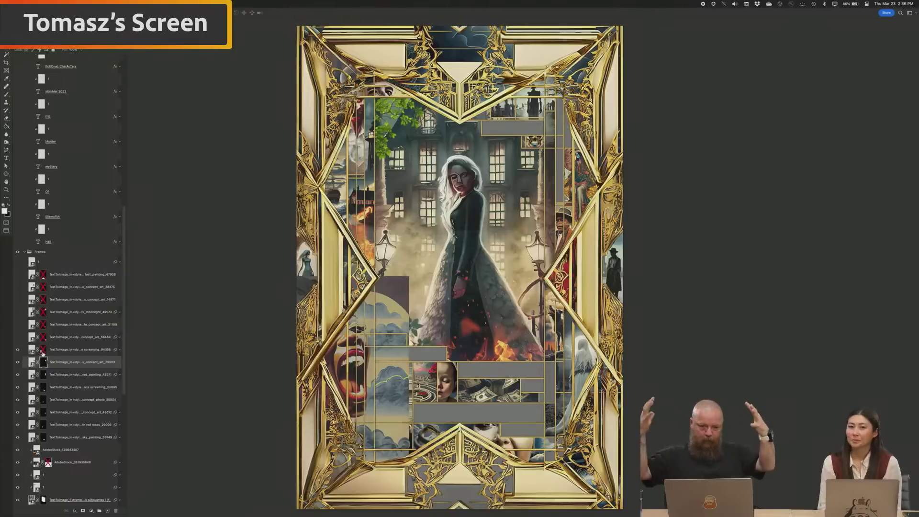
shift+click(43, 350)
click(17, 337)
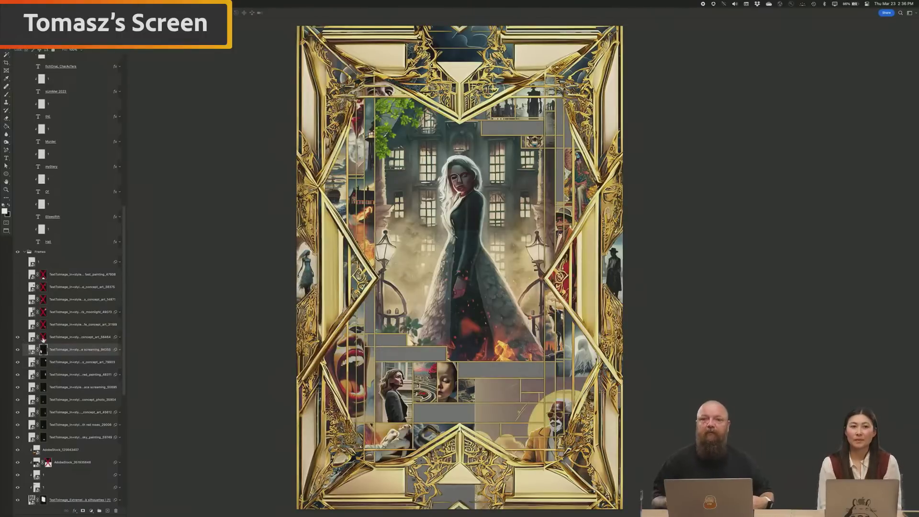
shift+click(43, 337)
Show the concept art above the bearded man and the cigar-smoking man in the moonlight layer, enabling both masks.
click(17, 324)
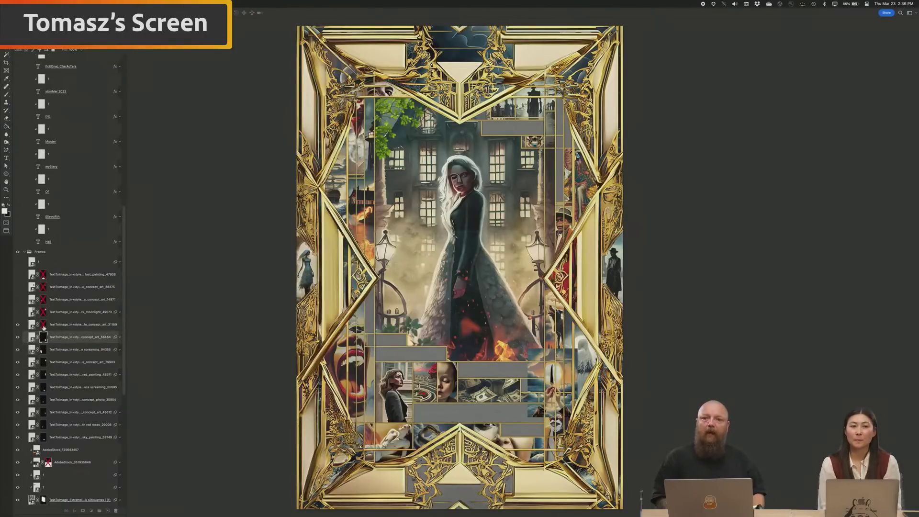
shift+click(43, 324)
click(18, 312)
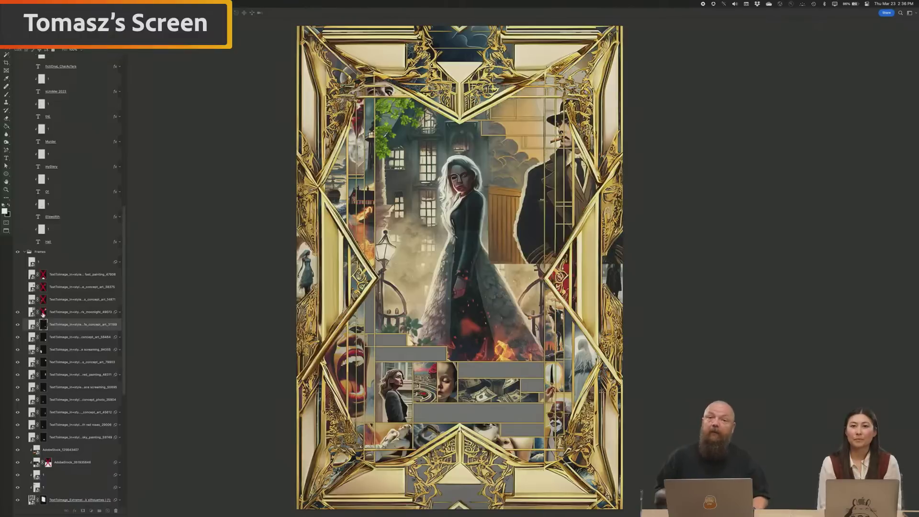
shift+click(43, 312)
Show the three remaining masked painting layers at the top of the Frames group and enable their masks.
click(18, 299)
shift+click(43, 299)
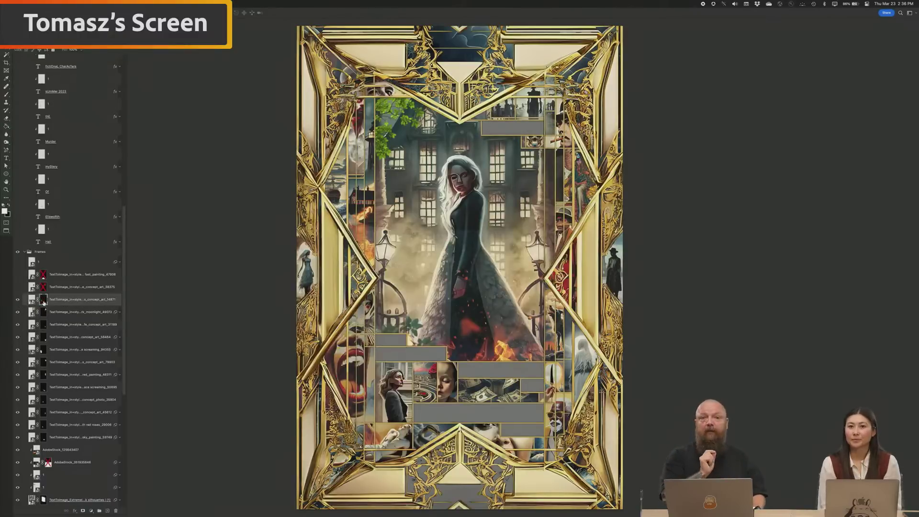
click(18, 287)
shift+click(43, 287)
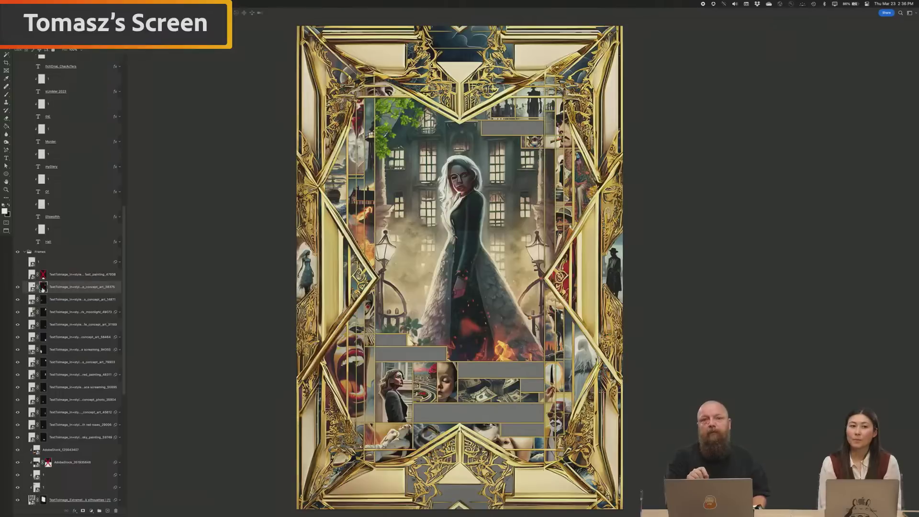
click(18, 274)
shift+click(43, 275)
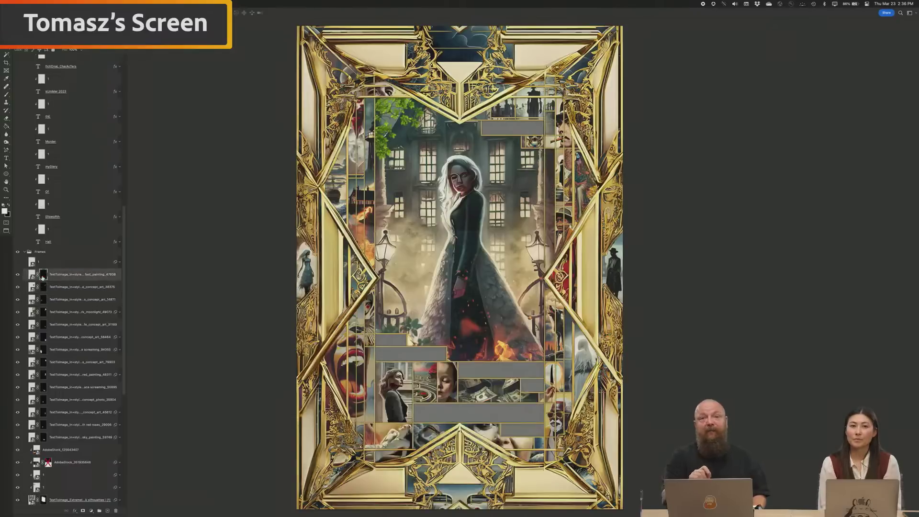
Show the foliage layer above the paintings and all title text layers with their clipped layers, and enable the Type group's mask.
click(18, 262)
click(18, 242)
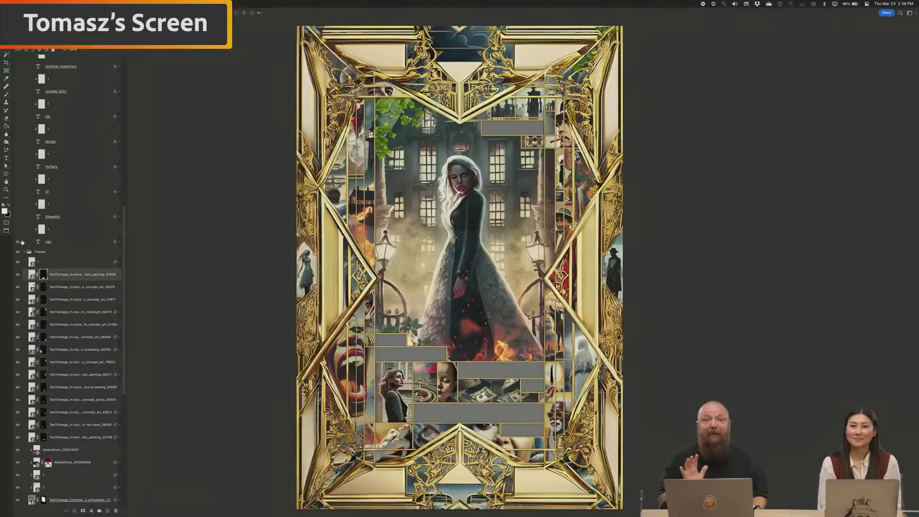
click(18, 230)
scroll(23, 362, up, 5)
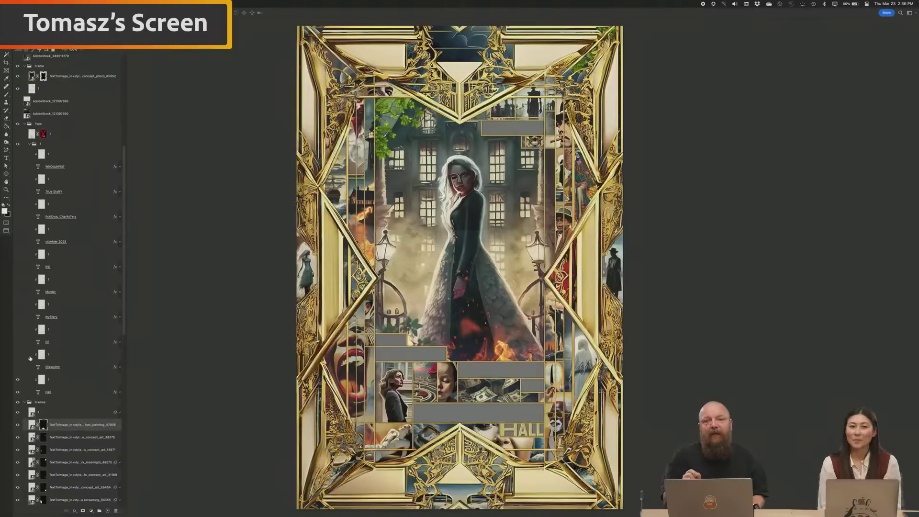
mouse_move(18, 367)
mouse_down()
mouse_move(27, 279)
mouse_move(20, 293)
mouse_move(19, 258)
mouse_move(39, 245)
mouse_move(18, 242)
mouse_move(18, 133)
mouse_up()
shift+click(43, 134)
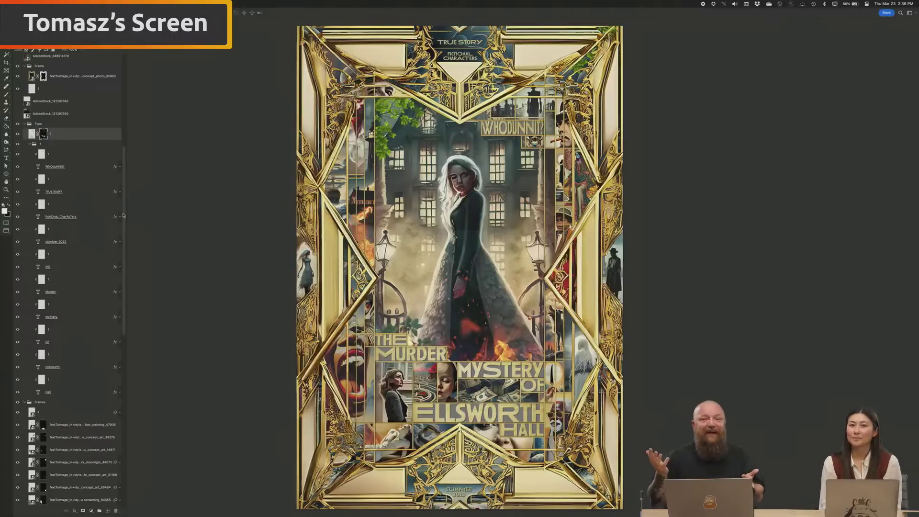
Show the layers above the frame, the Adjustments group and the finishing layers up to Layer 1, enabling the two Levels masks.
drag(124, 209, 123, 118)
drag(18, 326, 19, 208)
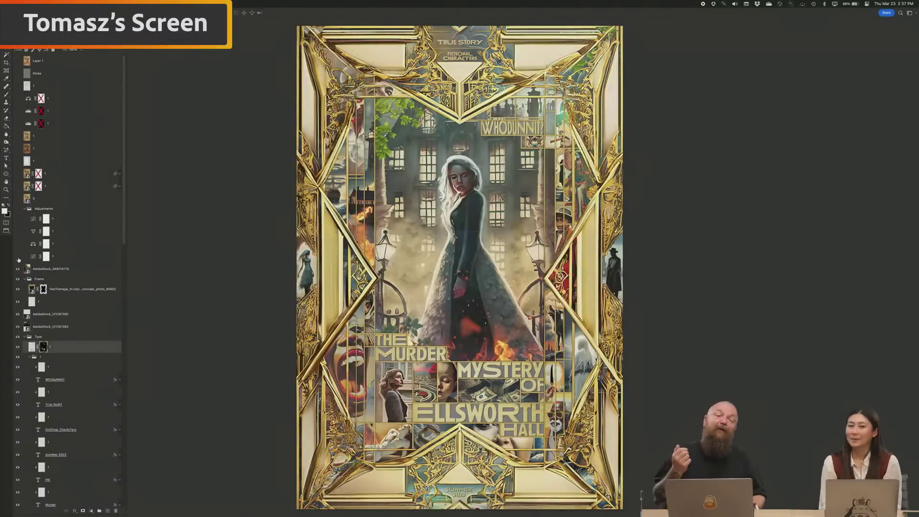
mouse_move(21, 246)
mouse_down()
mouse_move(19, 138)
mouse_move(23, 123)
mouse_move(43, 126)
mouse_move(28, 60)
mouse_up()
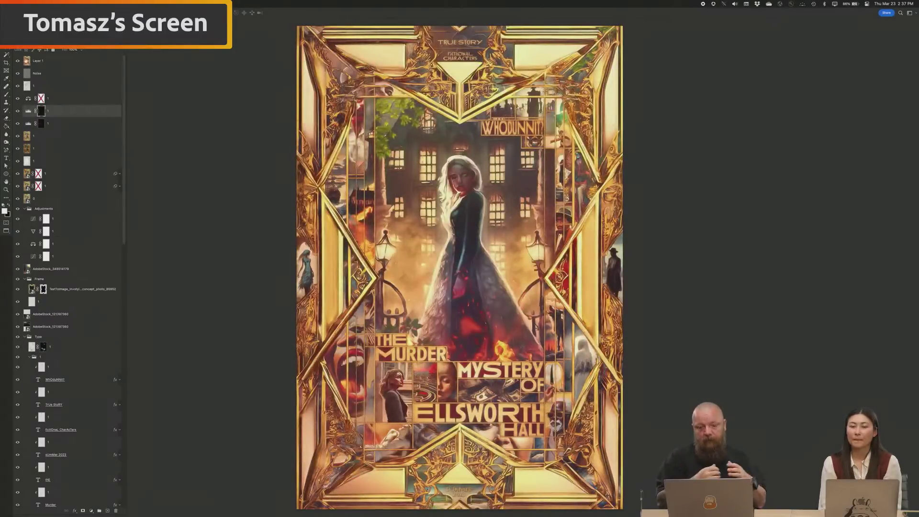
click(27, 62)
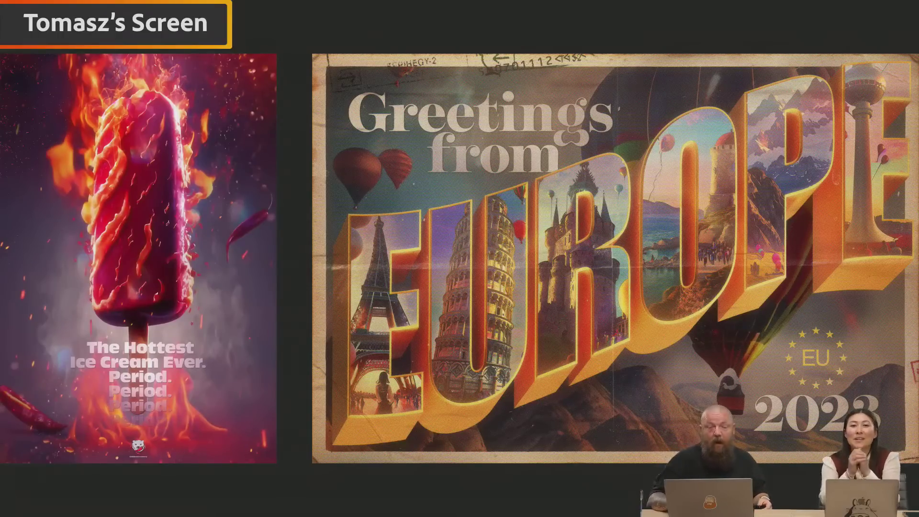
Advance the slide show to its closing Thank you slide, exit the presentation and switch to Google Chrome.
key(Right)
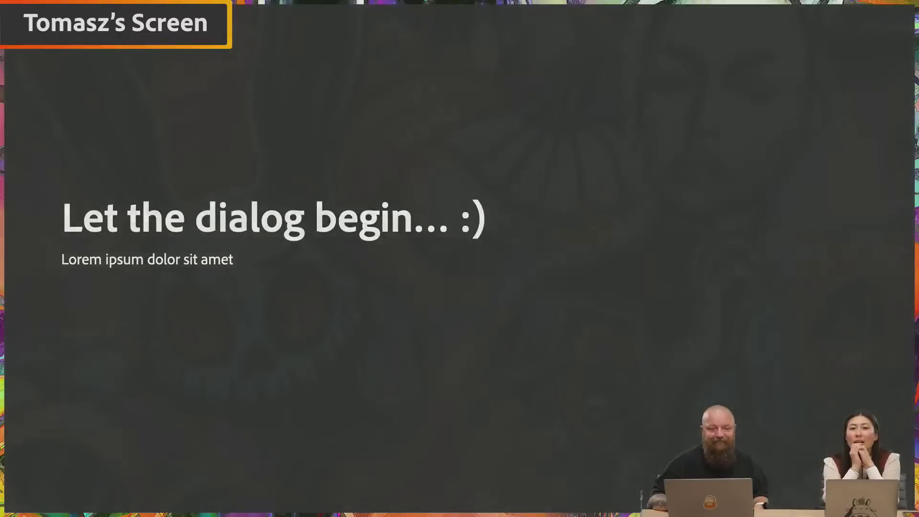
key(Right)
key(Escape)
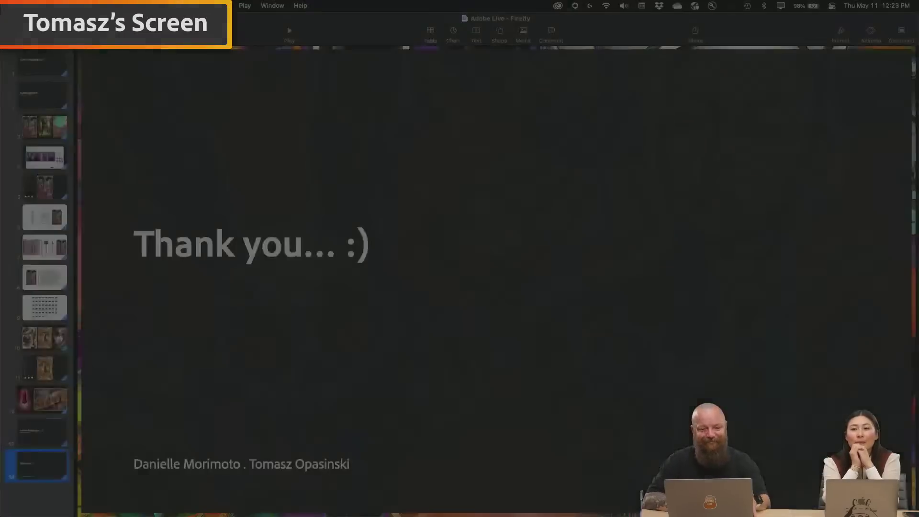
key(super+Tab)
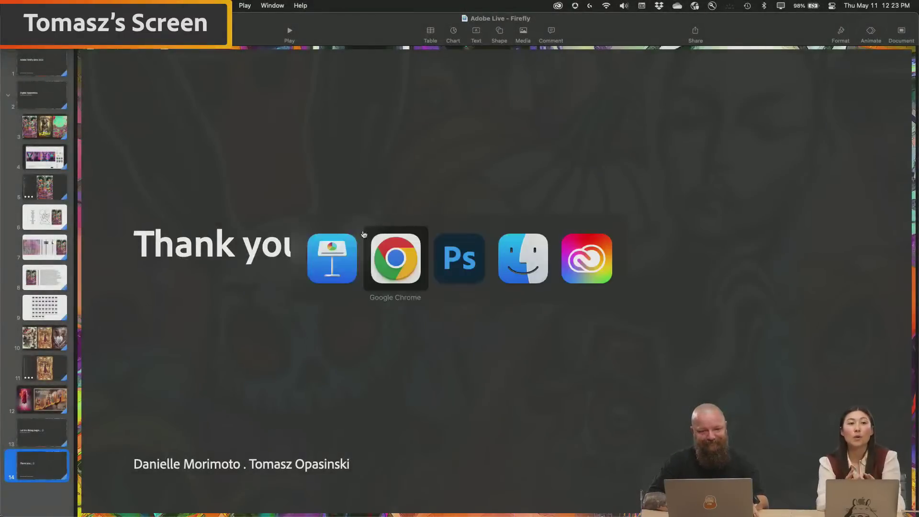
click(399, 268)
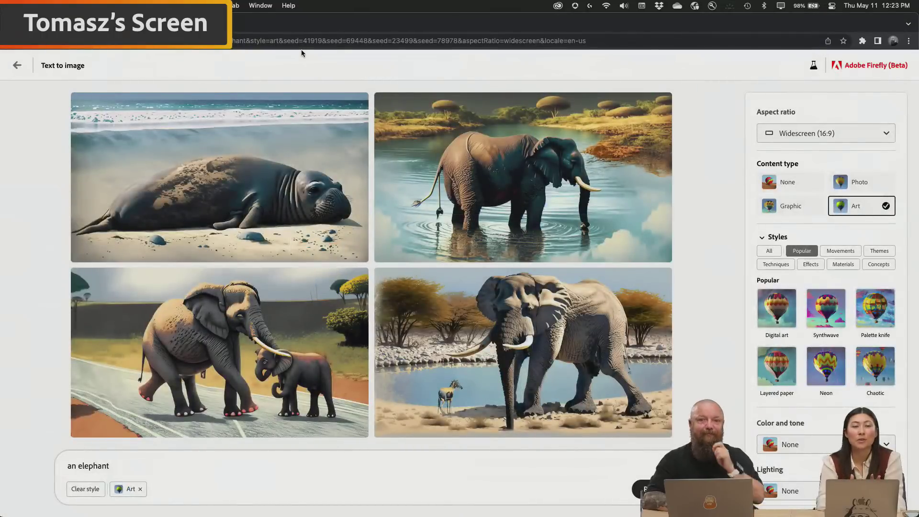
Replace the prompt with "highly detailed painting of an elephant in ancient overgrown forest,".
triple_click(119, 466)
text(hi)
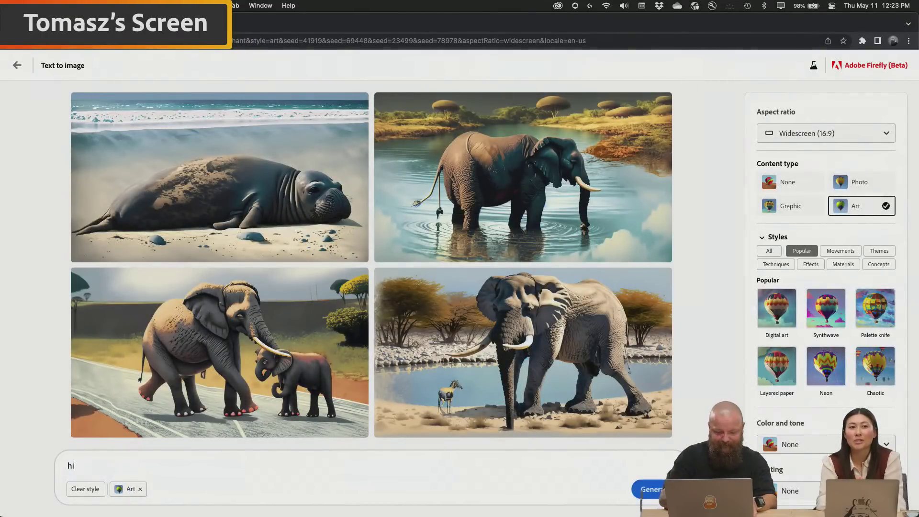
text(ghly deta)
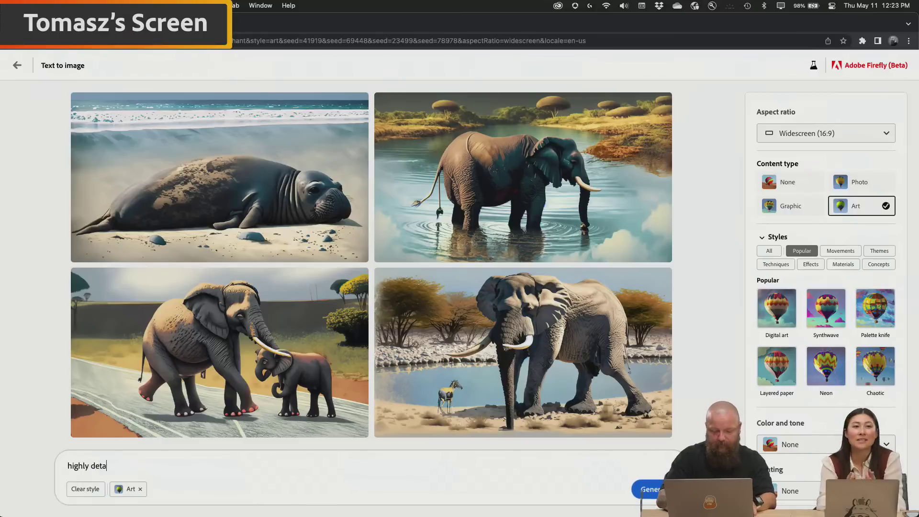
text(iled painting o)
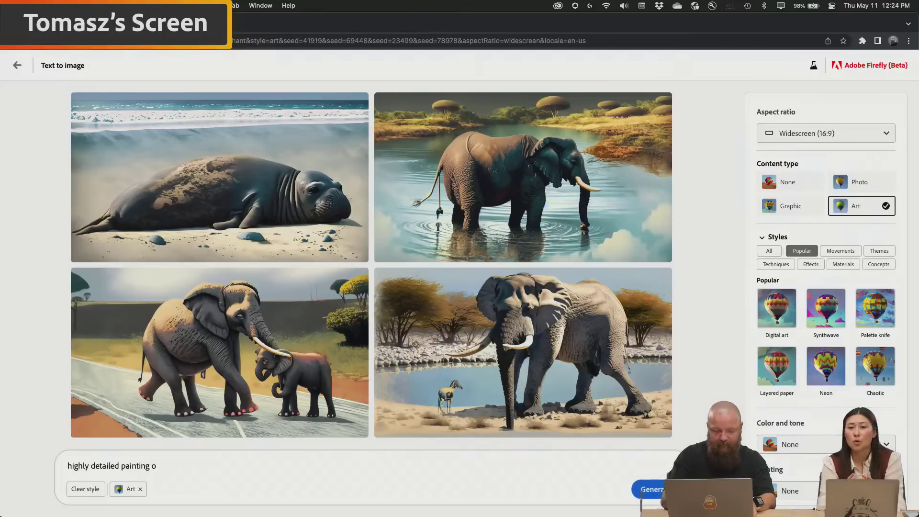
key(BackSpace)
text(f)
key(BackSpace)
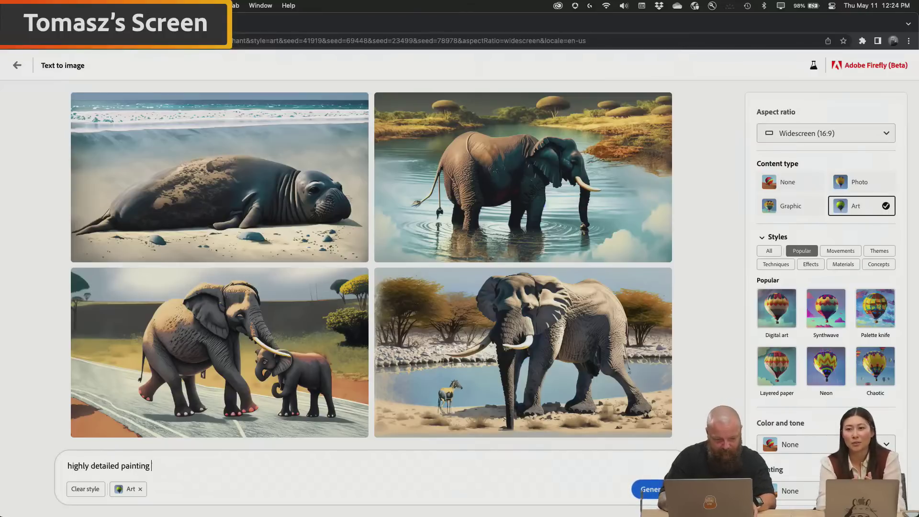
text(of an ele)
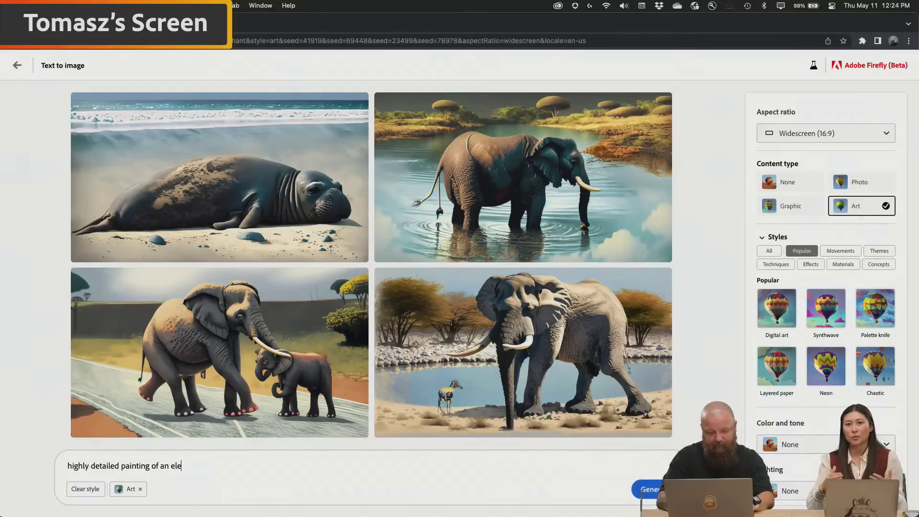
text(phant)
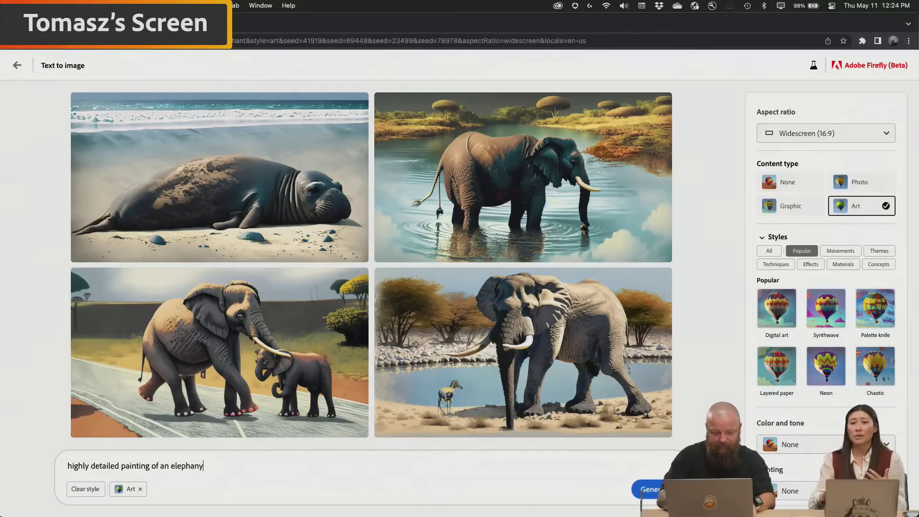
text( in a)
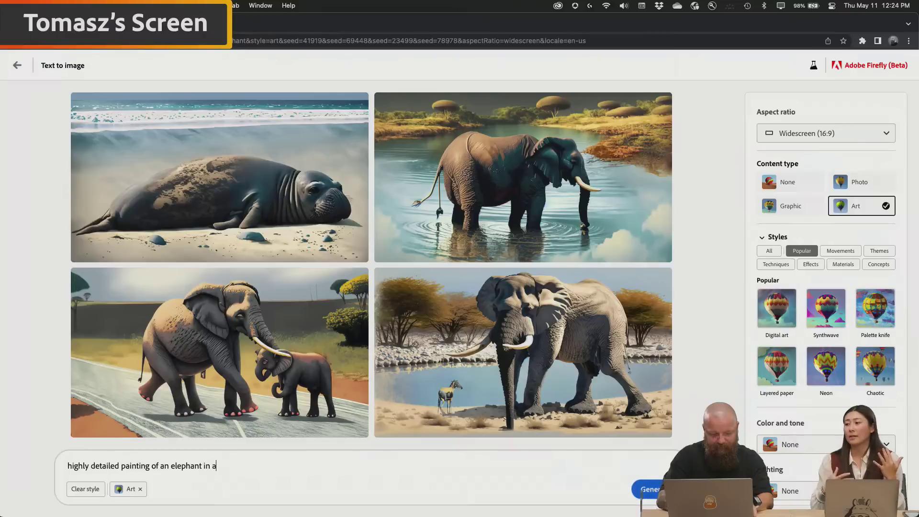
text(ncient )
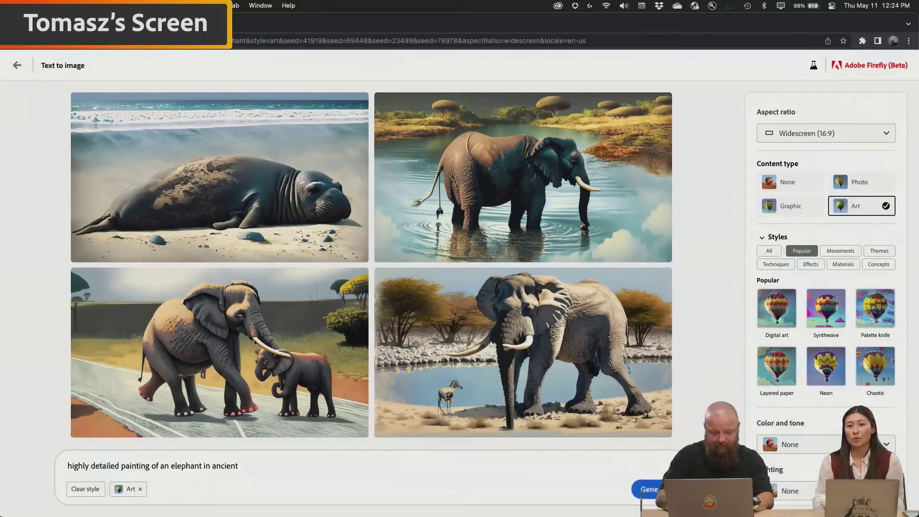
text(overgr)
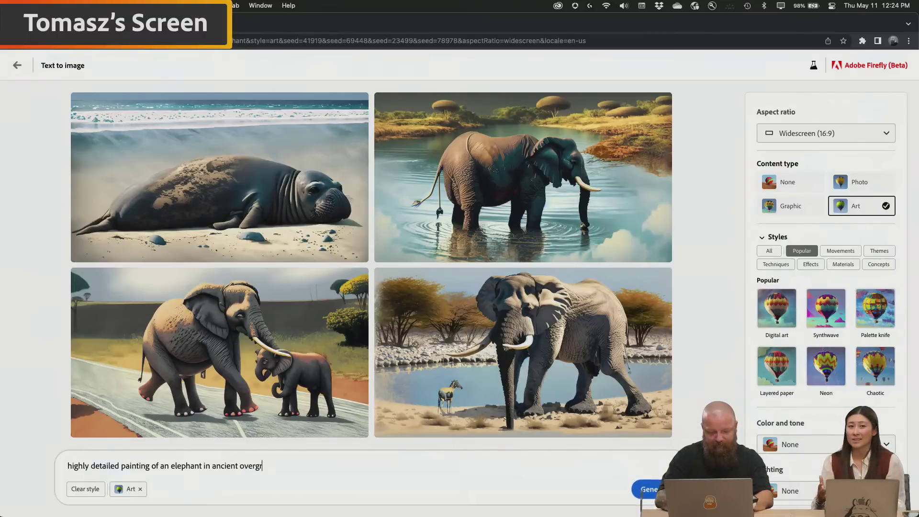
text(own forest,)
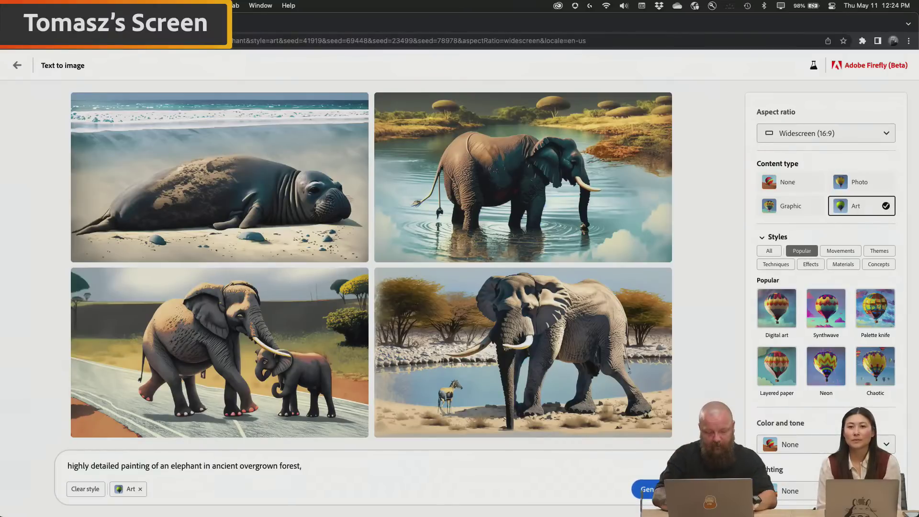
Extend the prompt with "golden hour, low angle" and generate the elephant images.
text(golden hou)
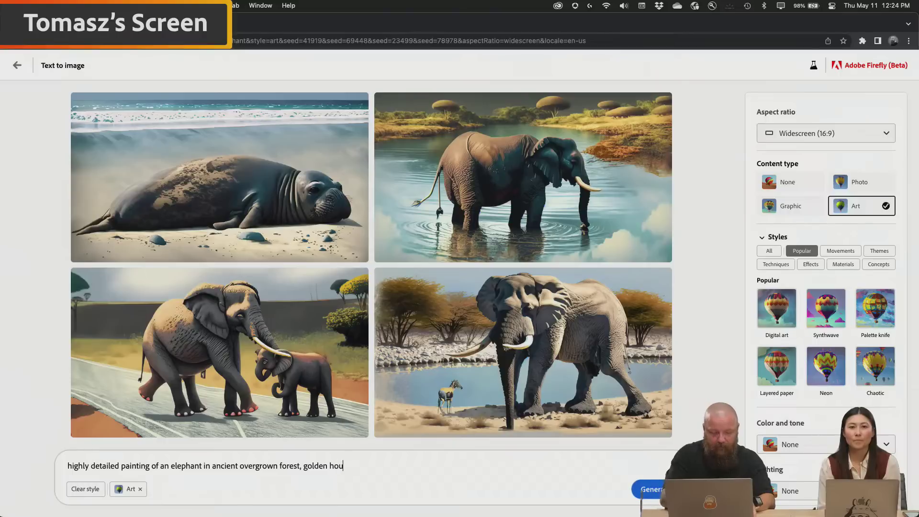
text(r)
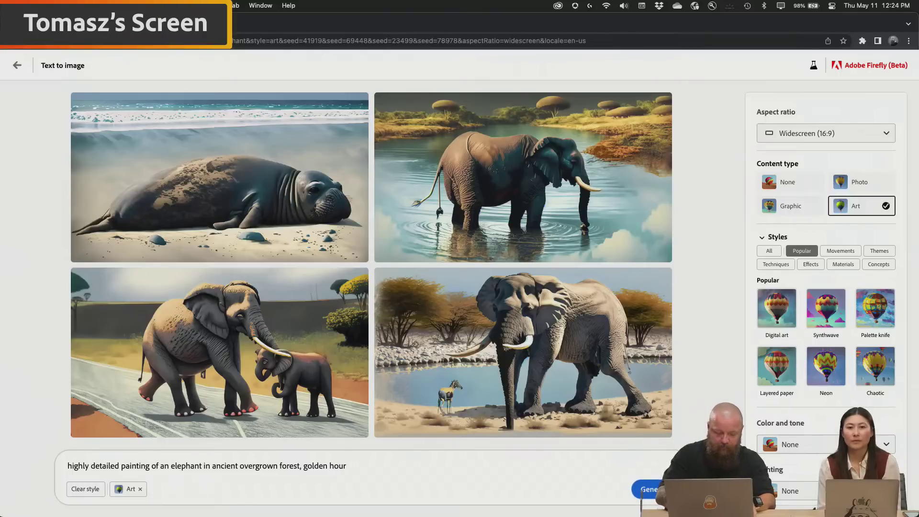
text(, low angle)
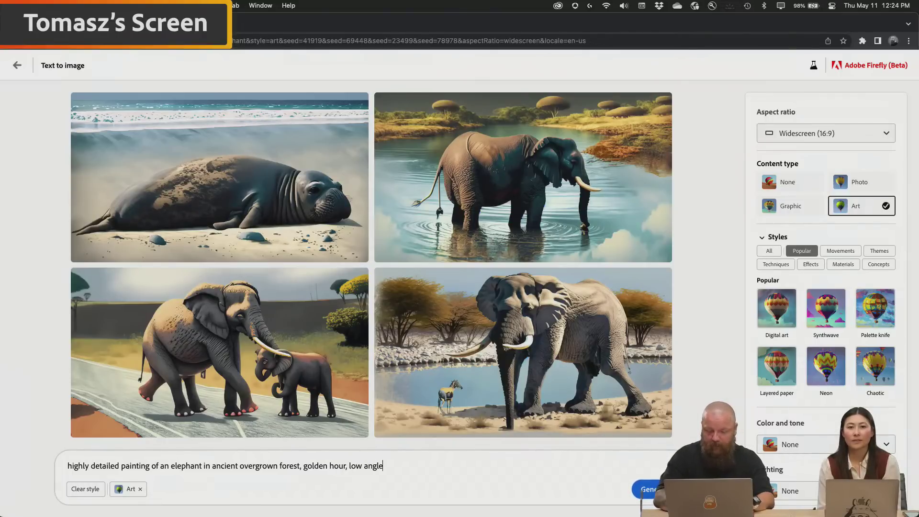
key(Return)
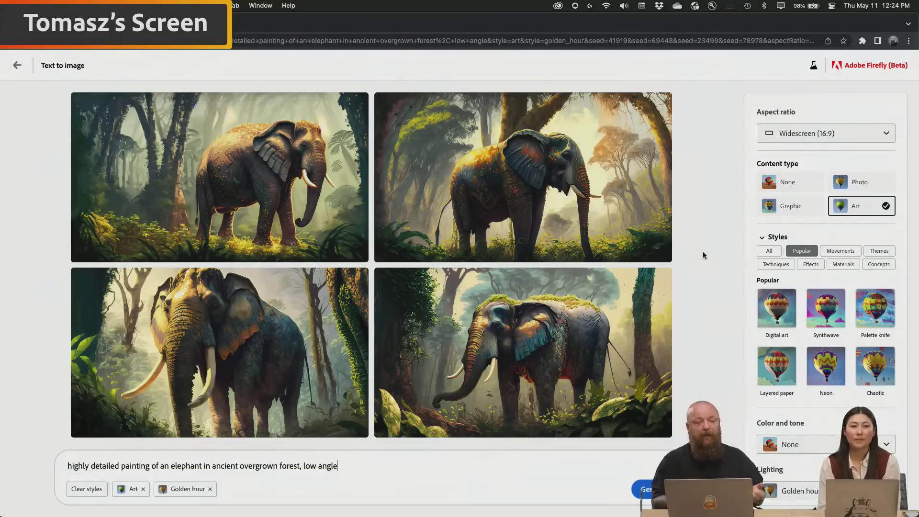
mouse_move(623, 380)
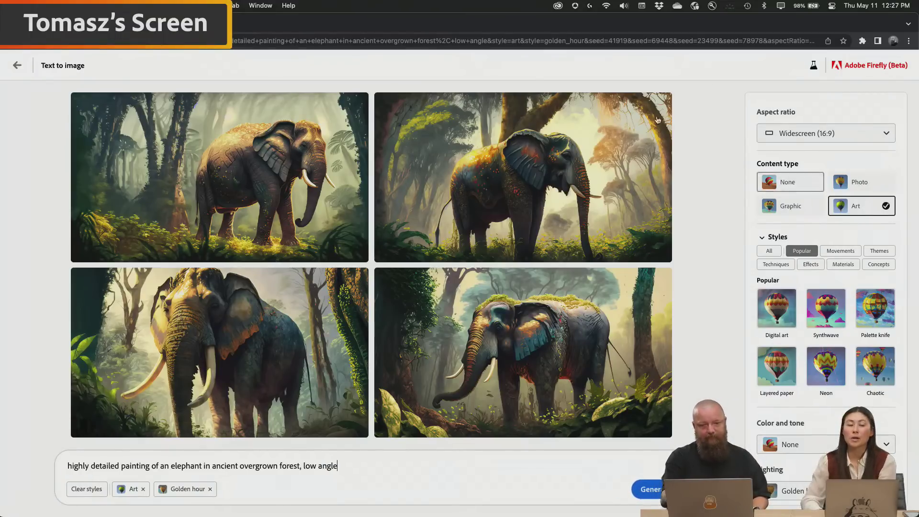
Switch to Photoshop and open the settings for a new document.
key(super+Tab)
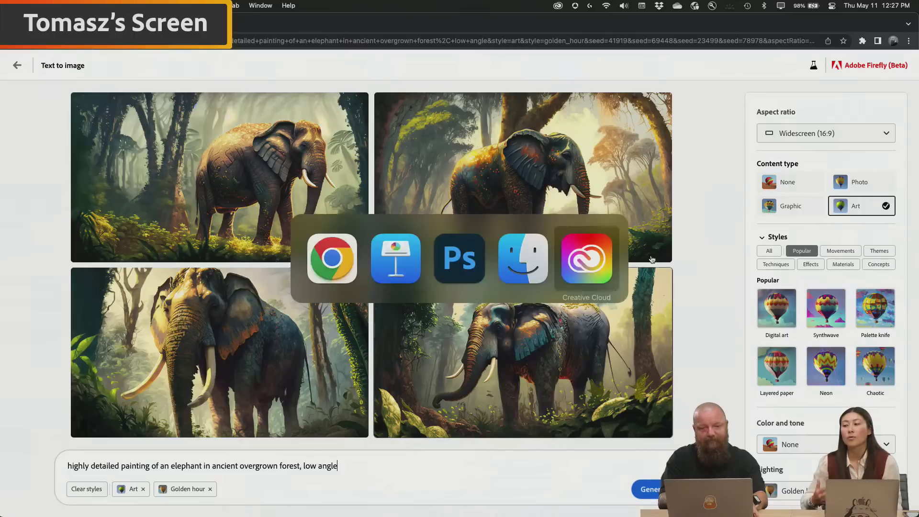
click(467, 265)
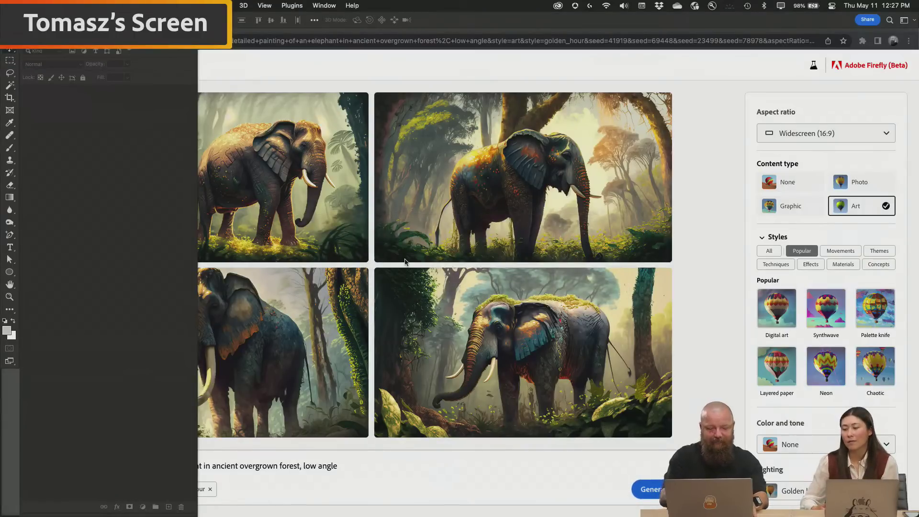
key(super+n)
double_click(520, 395)
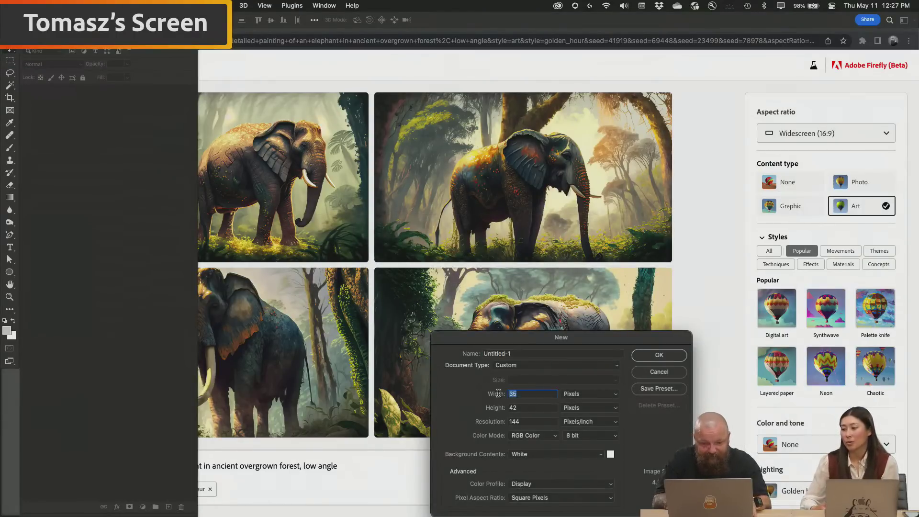
text(14.5)
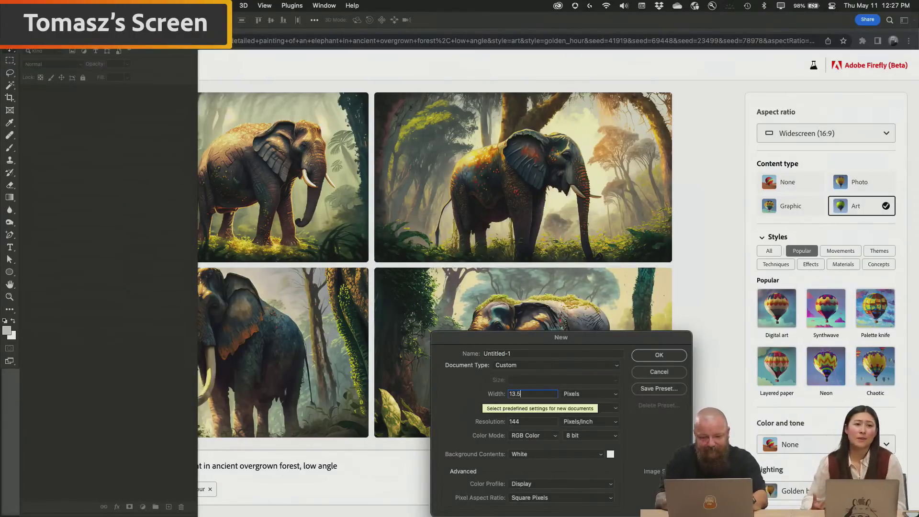
key(Return)
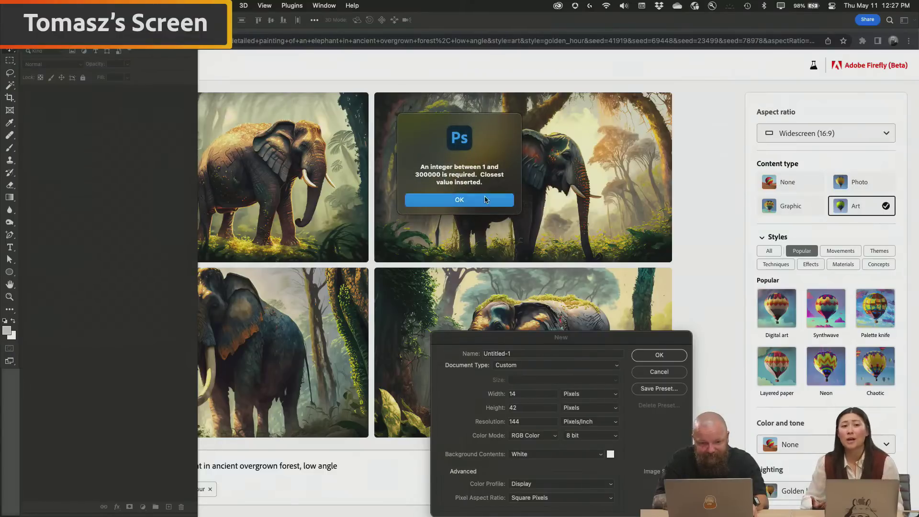
click(484, 200)
Create a new document measured in inches, 13.5 inches wide, giving 1944 x 2880 px at 144 pixels/inch.
click(590, 394)
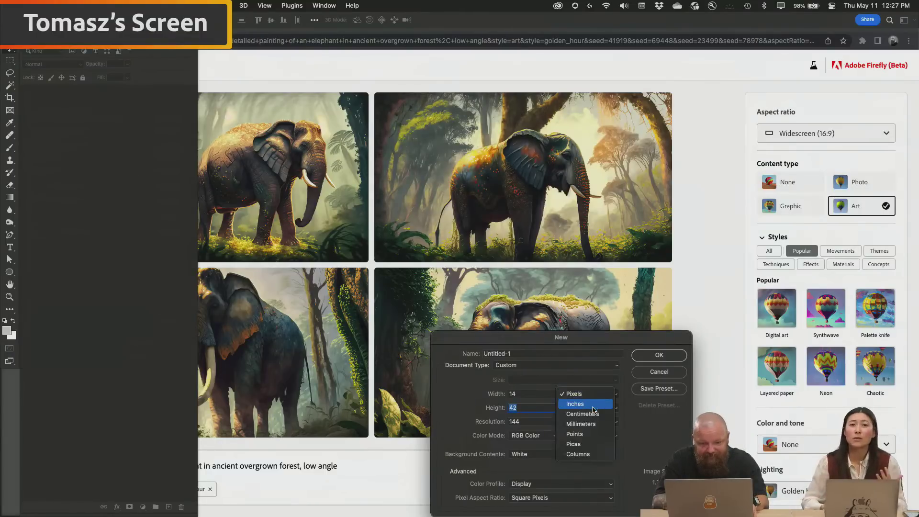
click(581, 405)
text(13.5)
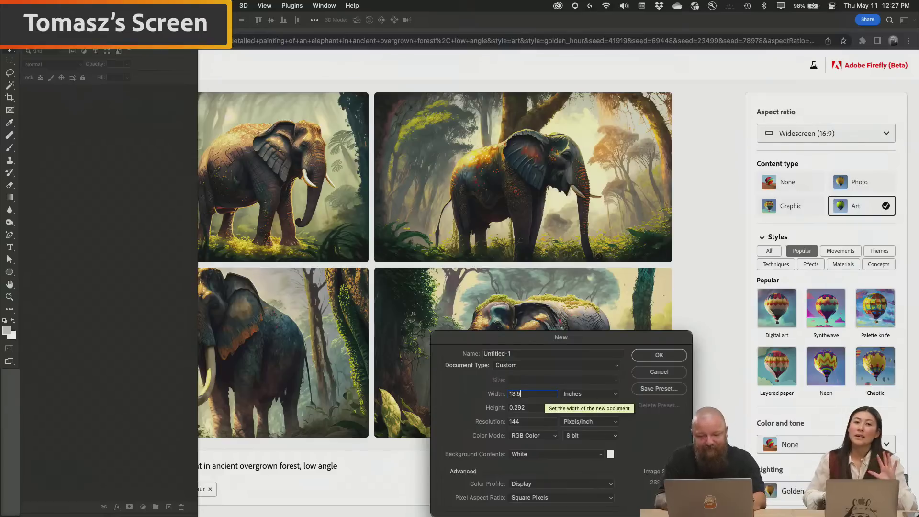
key(Tab)
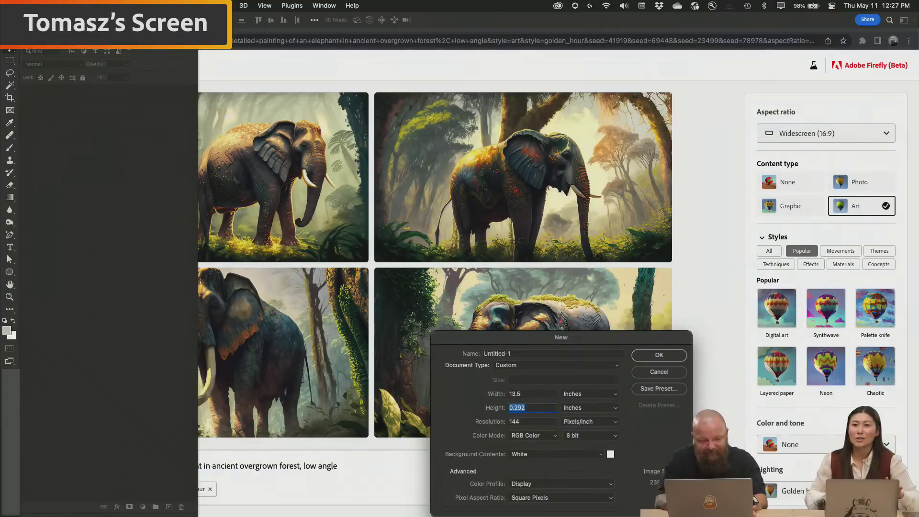
text(7.6)
click(670, 358)
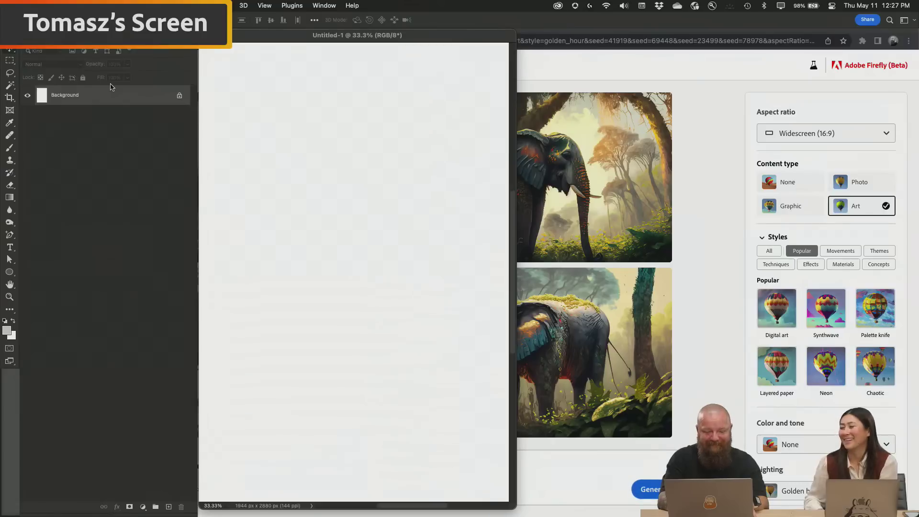
Add an empty layer and save the document on the computer's Desktop as khsfsdfhjsgfjshdgjhsglsfjhsfs.psd.
key(super+shift+alt+n)
key(super+s)
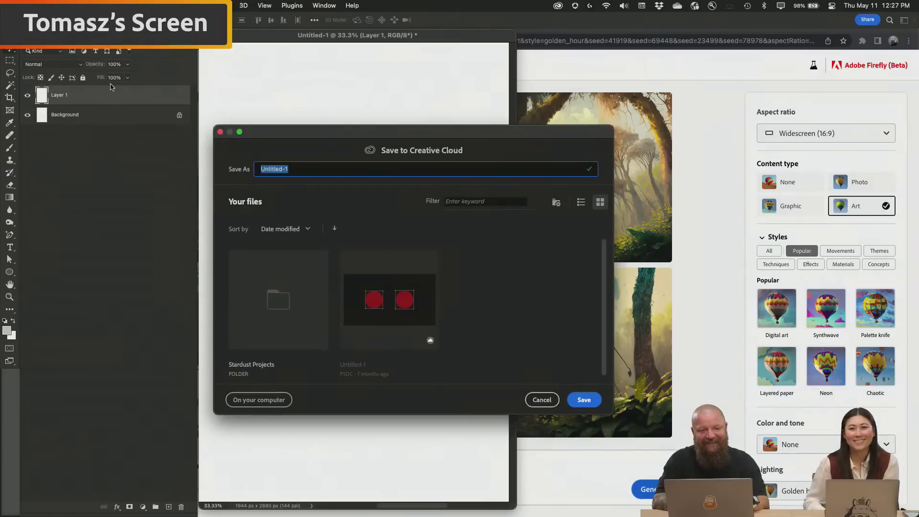
click(264, 405)
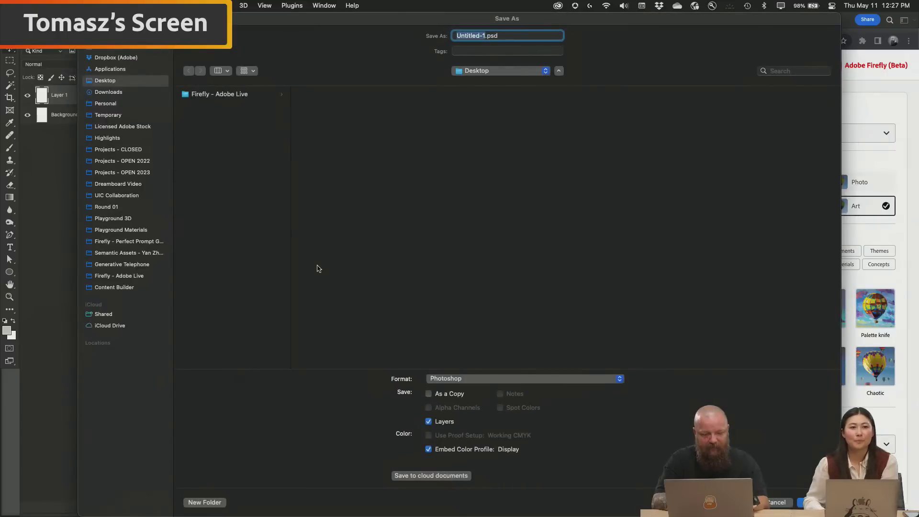
text(khsfsdfhjsgfjshdgjhsglsfjhsfs)
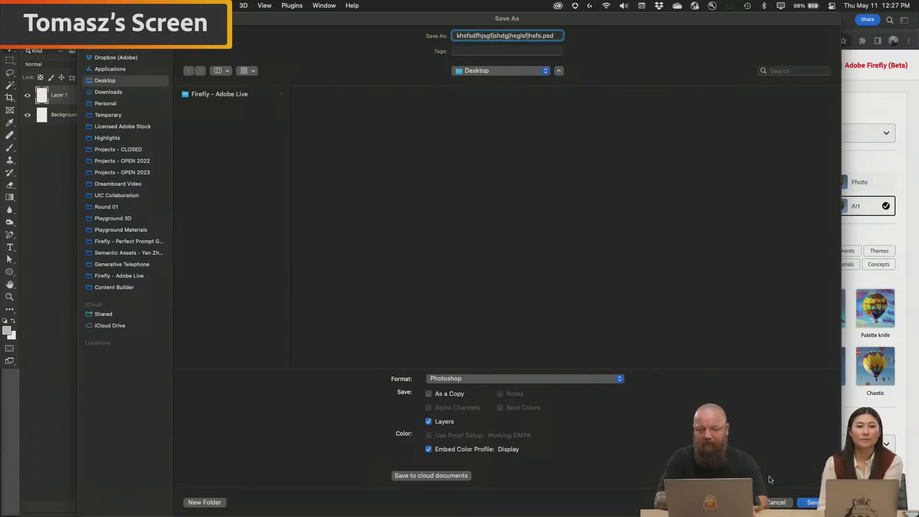
click(812, 503)
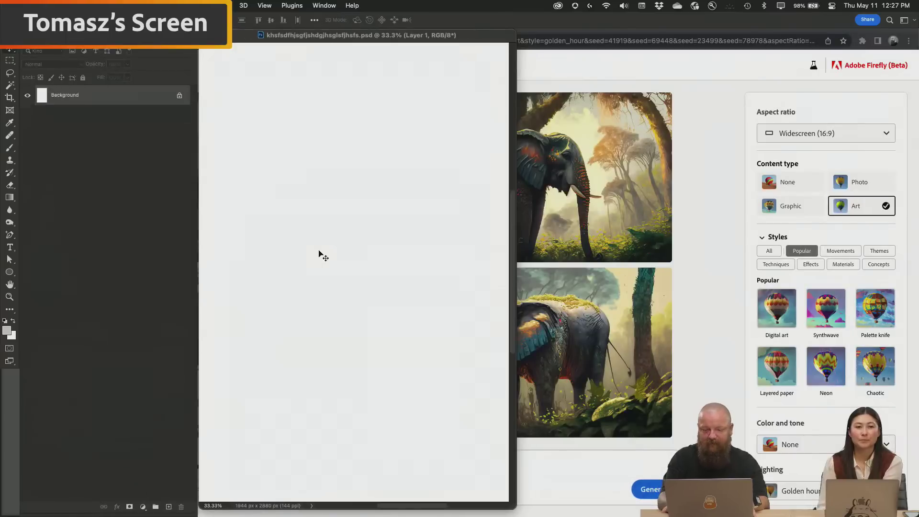
Fill the Background layer with solid grey and save the document.
key(shift+F5)
key(Return)
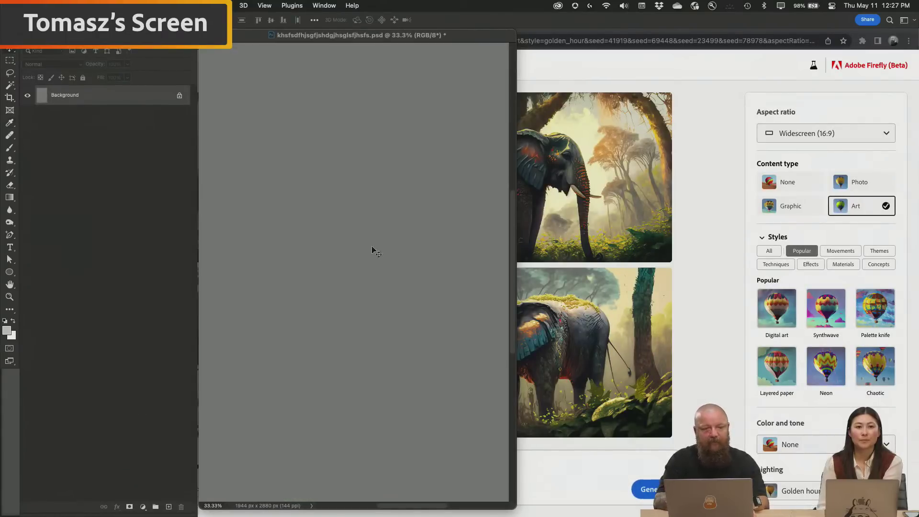
drag(424, 42, 479, 43)
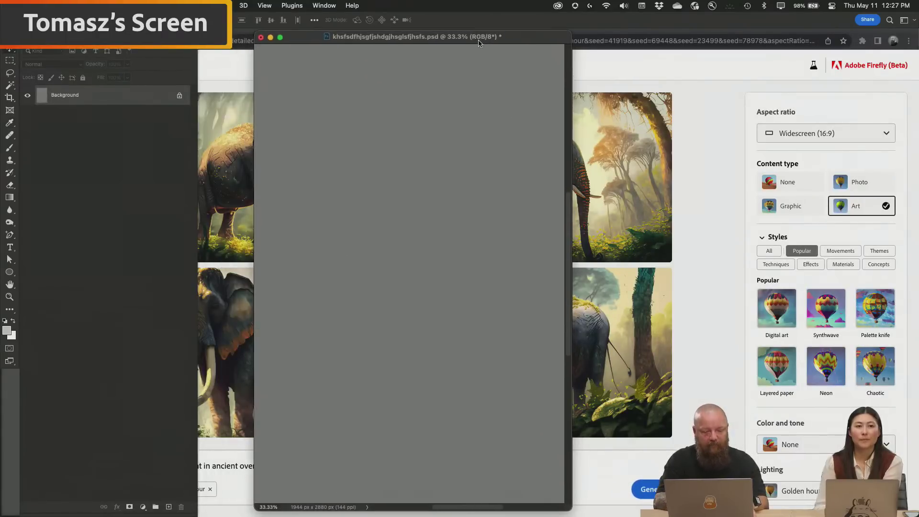
key(cmd+s)
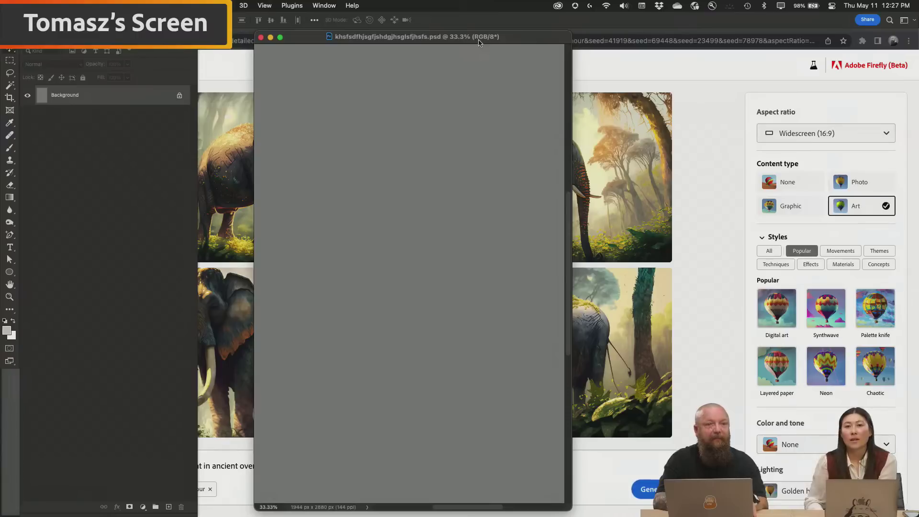
Look inside the Adobe Live Extra Assets folder in Finder and return to Photoshop.
key(super+Tab)
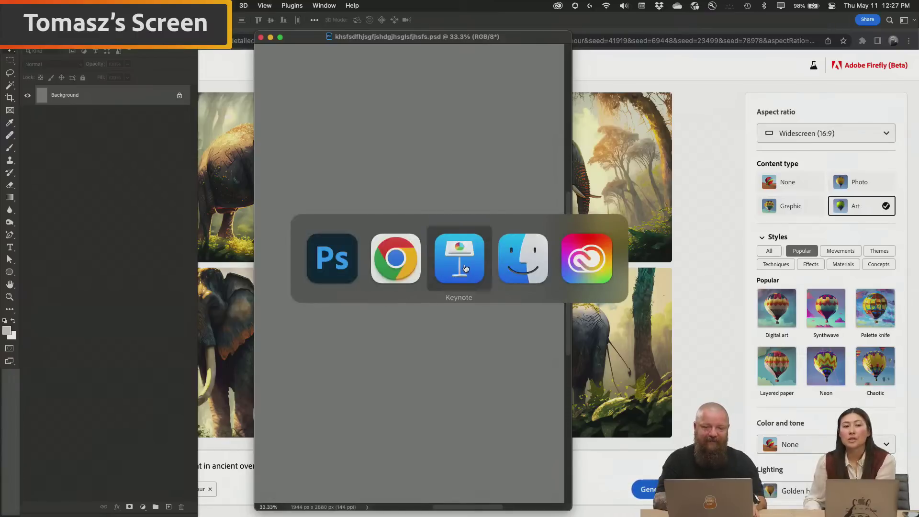
key(super+Tab)
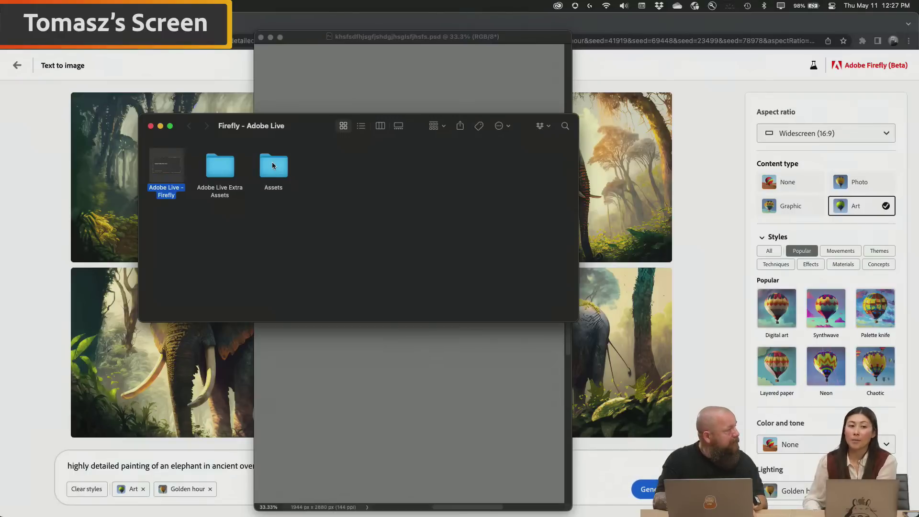
double_click(229, 169)
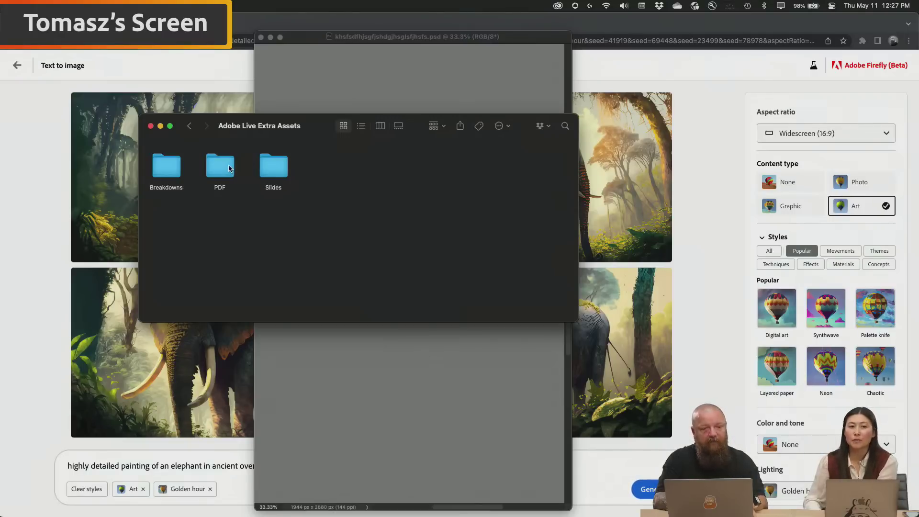
key(super+Tab)
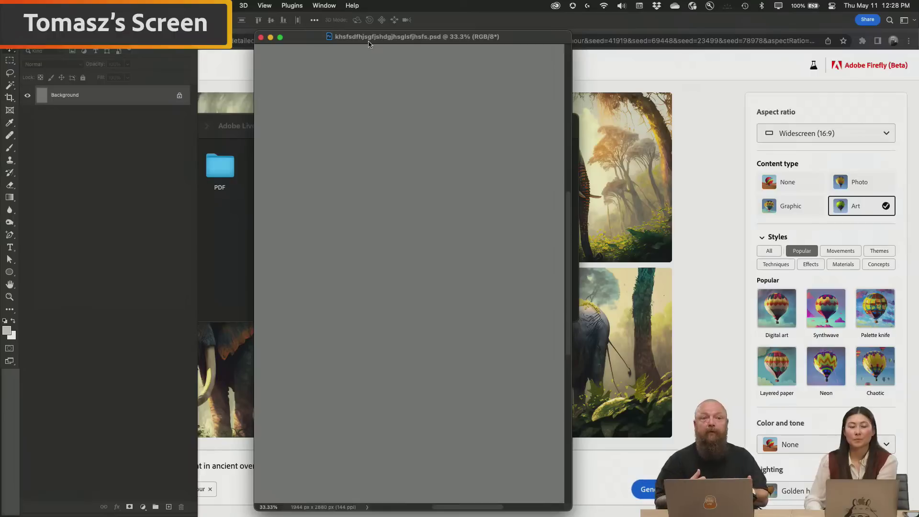
Switch to Finder, enlarge the Slides folder window and view the slide comparing the lighthouse poster's sketch, 3D model and final art.
key(super+Tab)
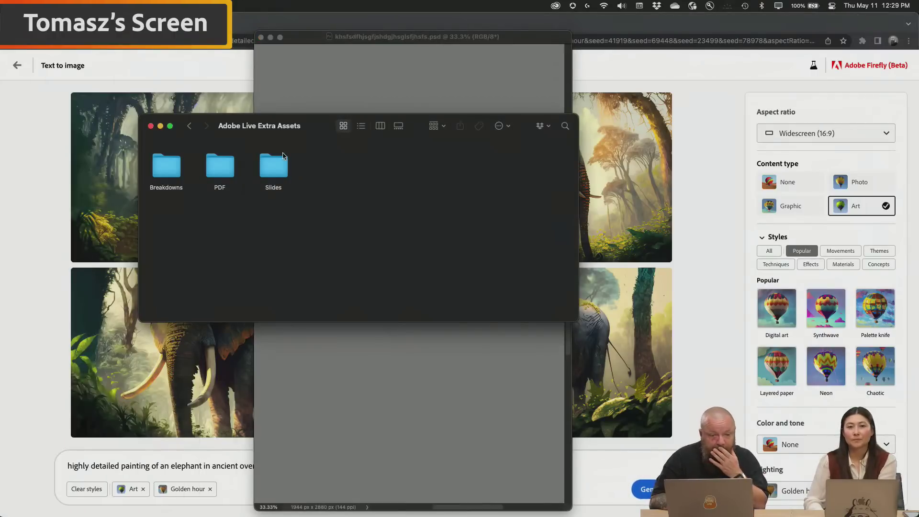
click(274, 165)
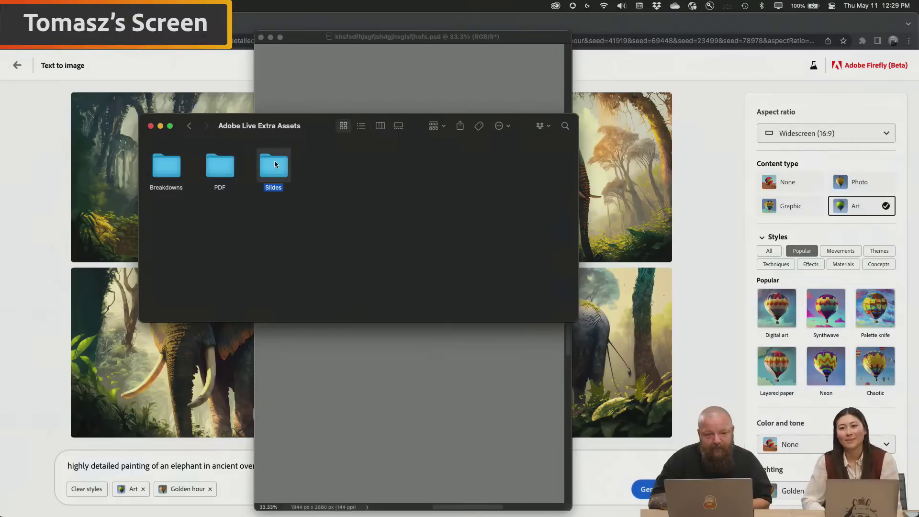
double_click(274, 165)
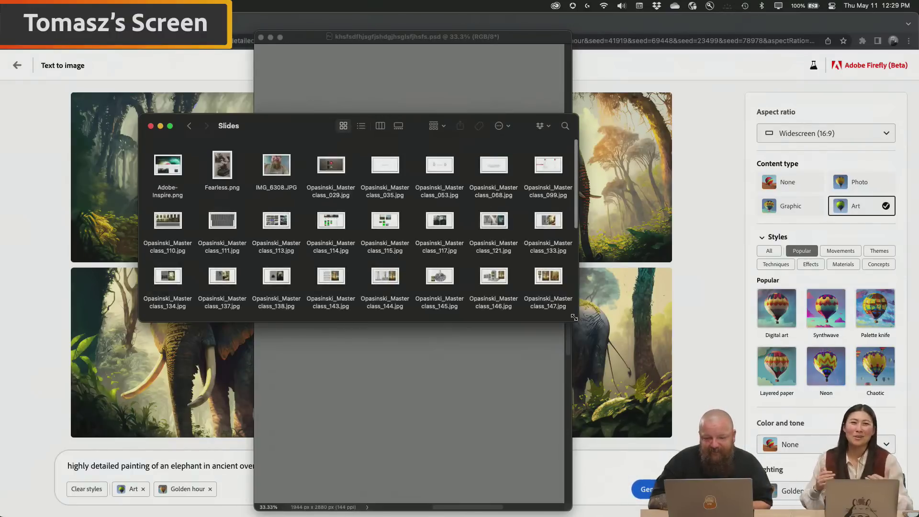
drag(576, 318, 634, 425)
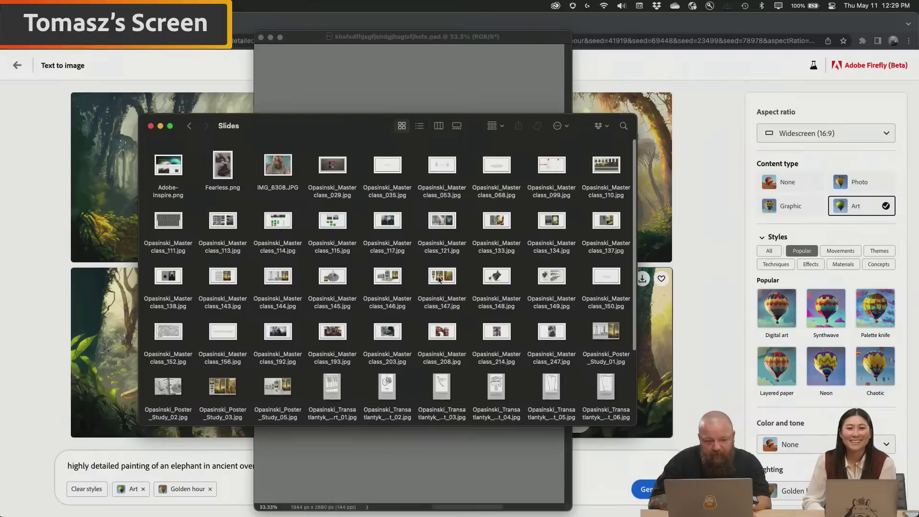
click(276, 280)
double_click(276, 280)
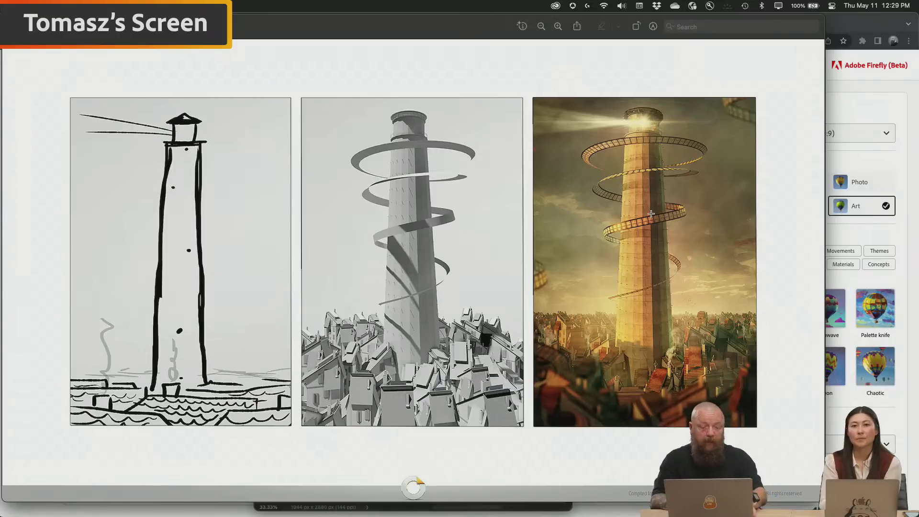
key(space)
Page through Visual Experiment . Firefly Posters.pdf from the Slides folder to its last page and return to Photoshop.
scroll(431, 335, down, 3)
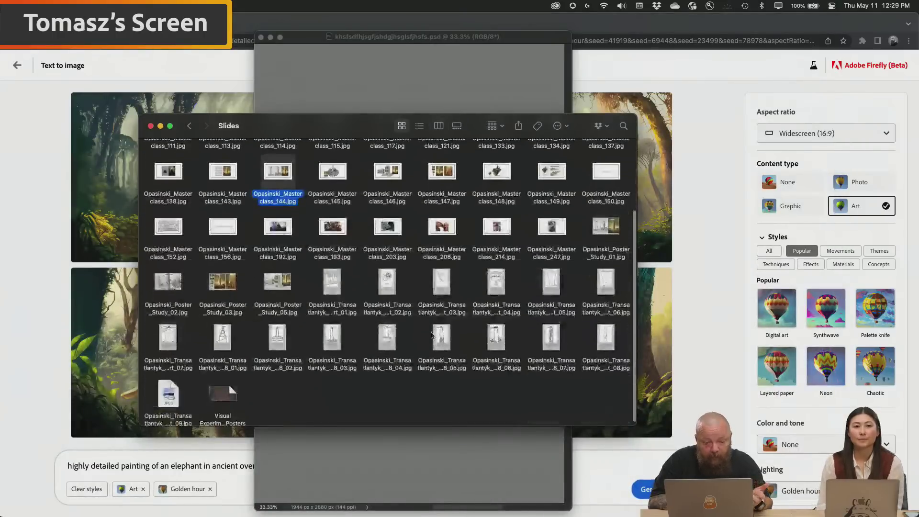
click(222, 398)
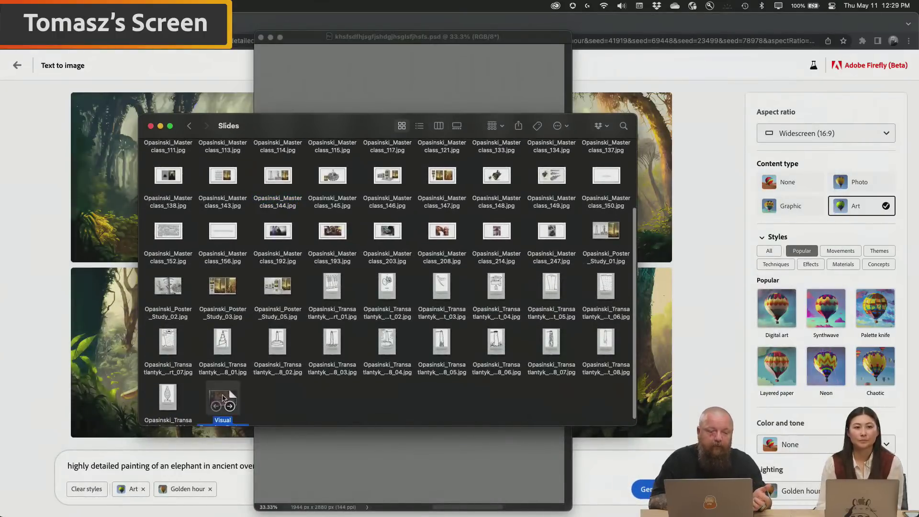
double_click(223, 398)
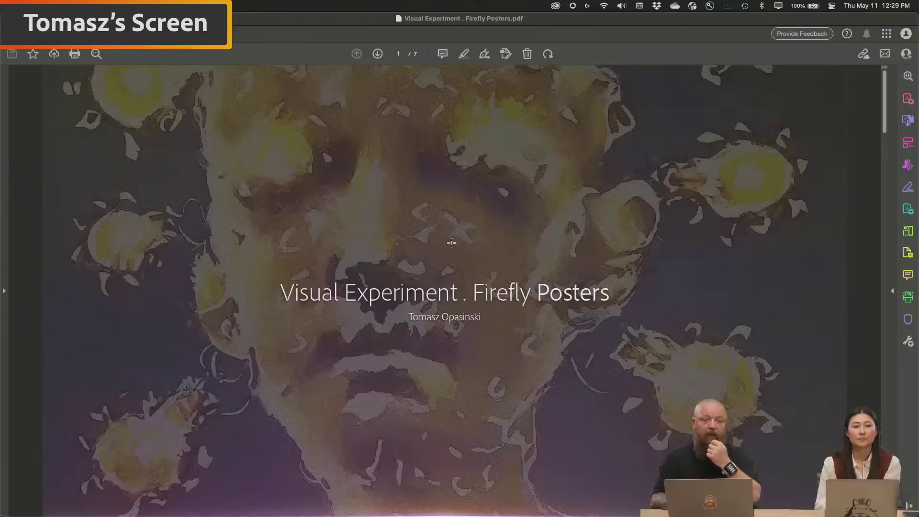
scroll(543, 336, down, 5)
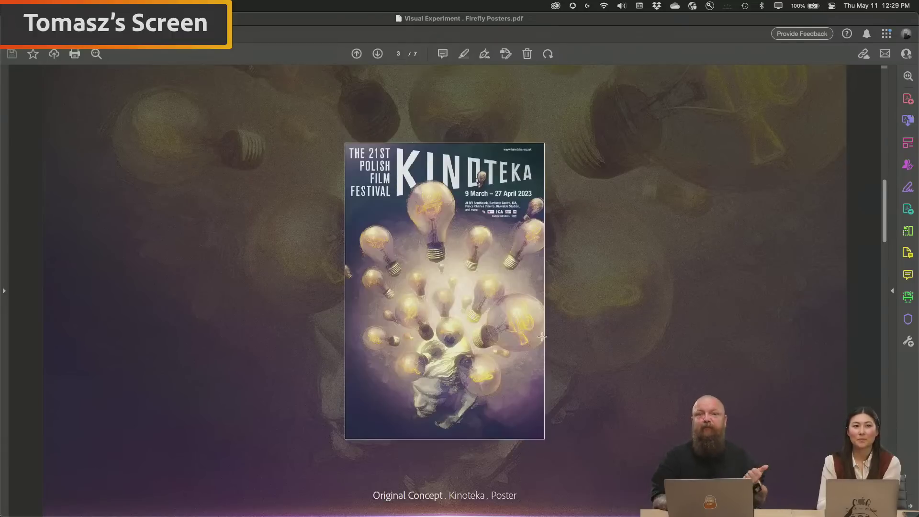
key(Right)
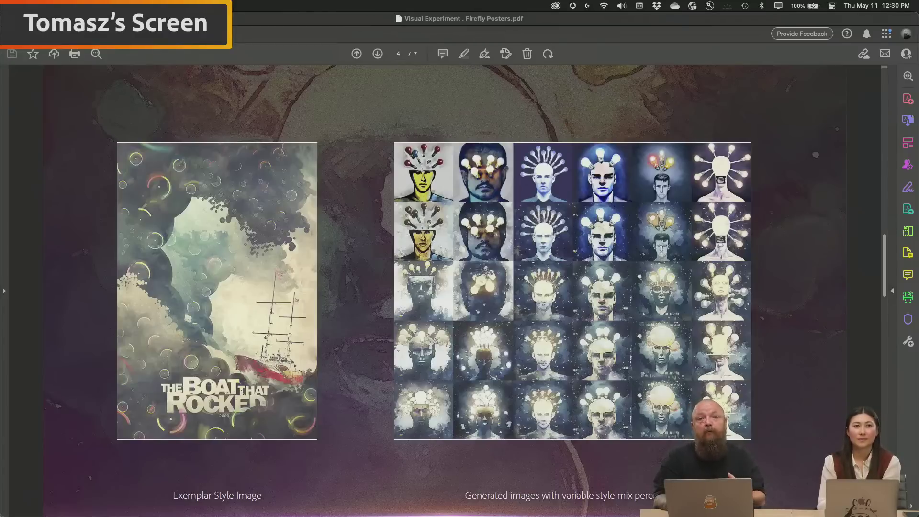
key(Right)
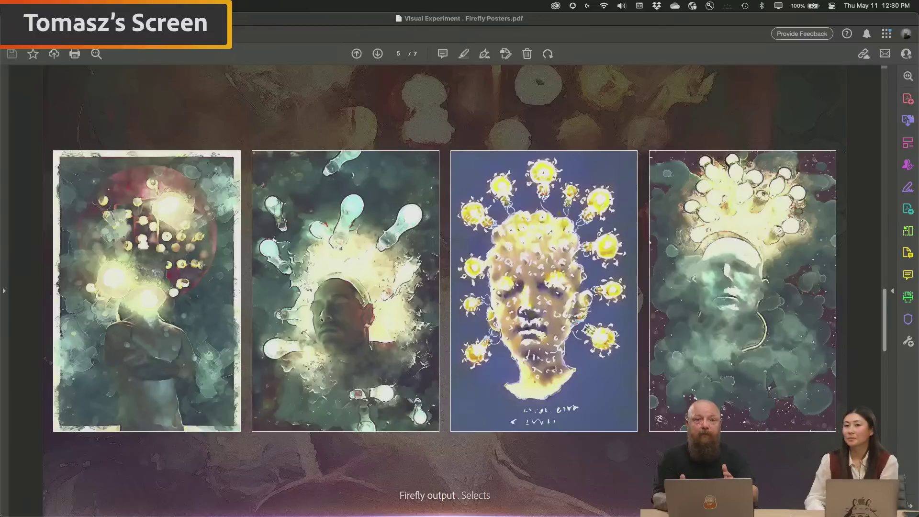
key(Right)
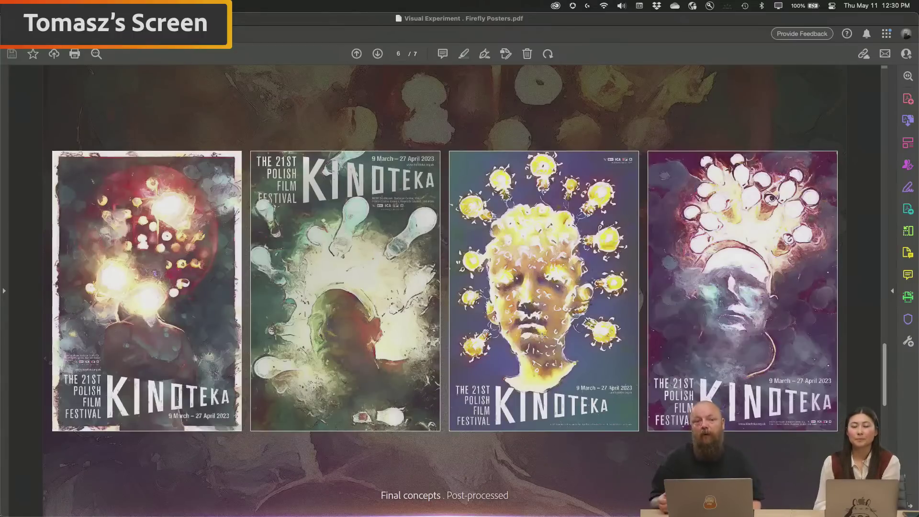
key(Right)
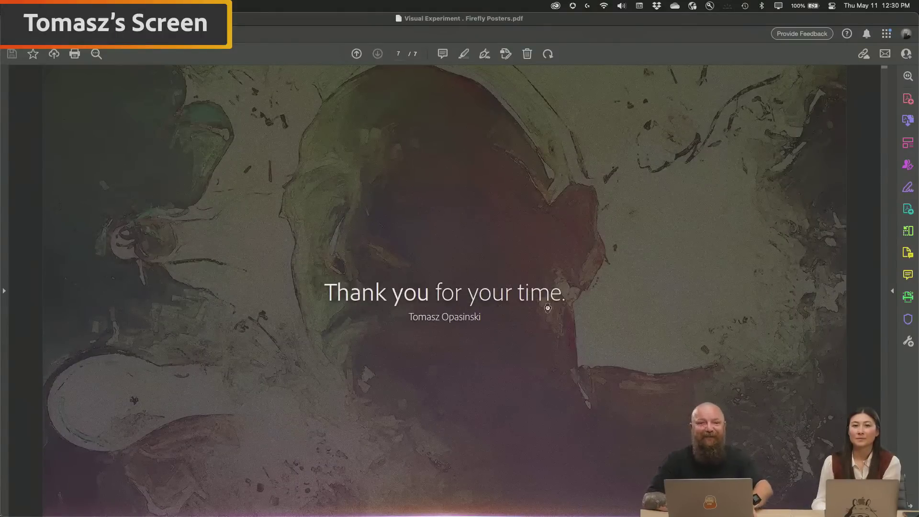
key(super+Tab)
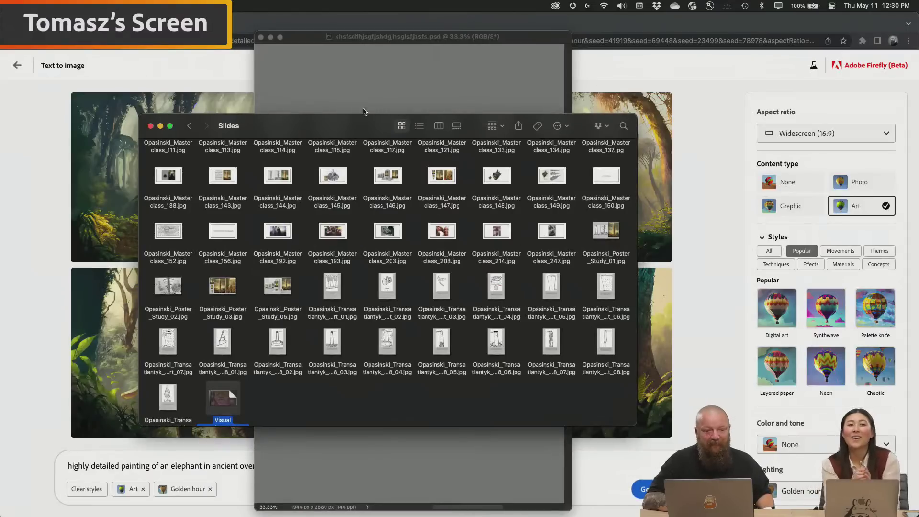
click(323, 42)
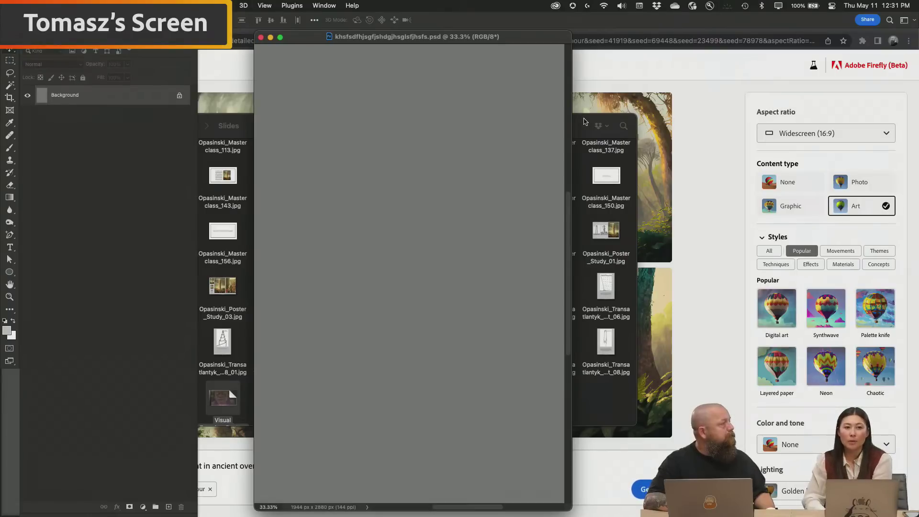
Switch to Adobe Firefly and replace the prompt text after "highly detailed" with "photography, 70's poster".
click(629, 79)
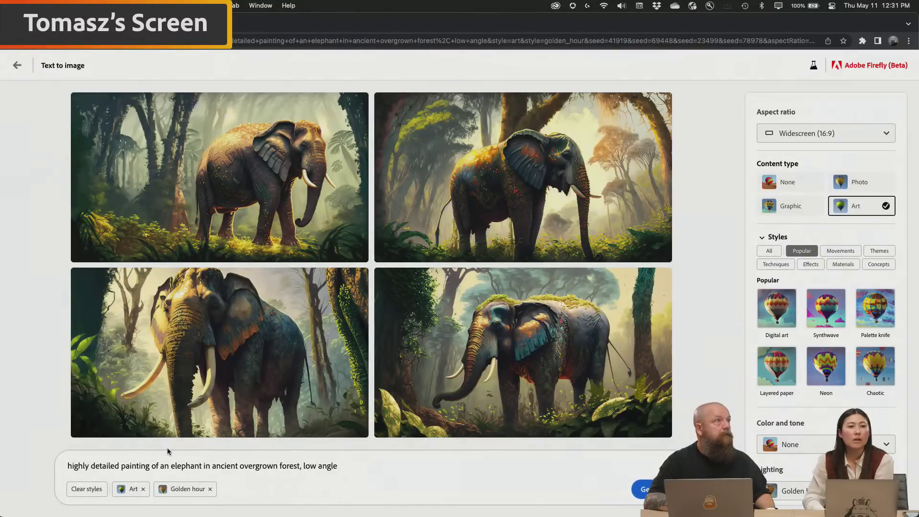
double_click(124, 466)
shift+click(469, 488)
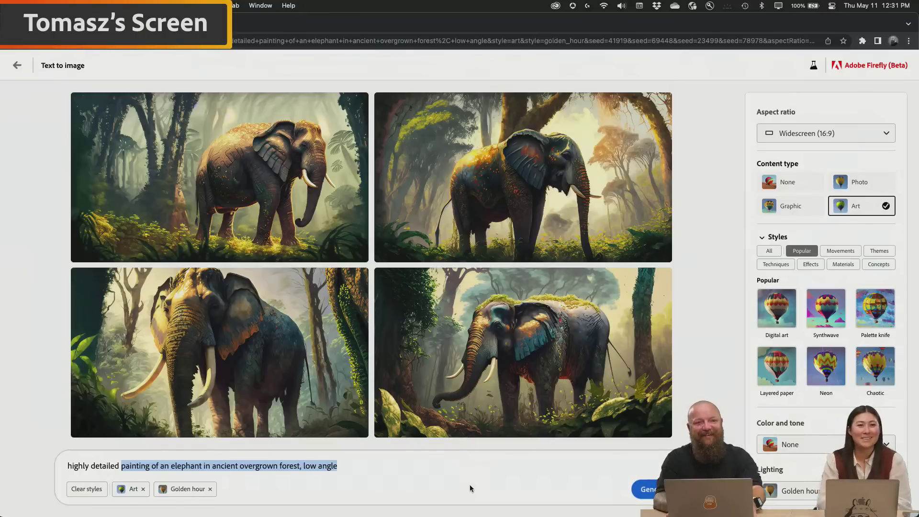
key(BackSpace)
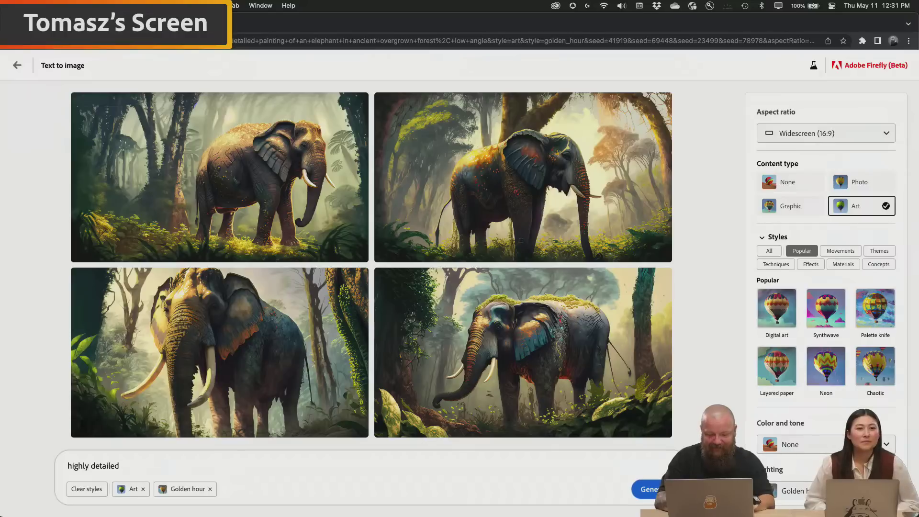
text(photog)
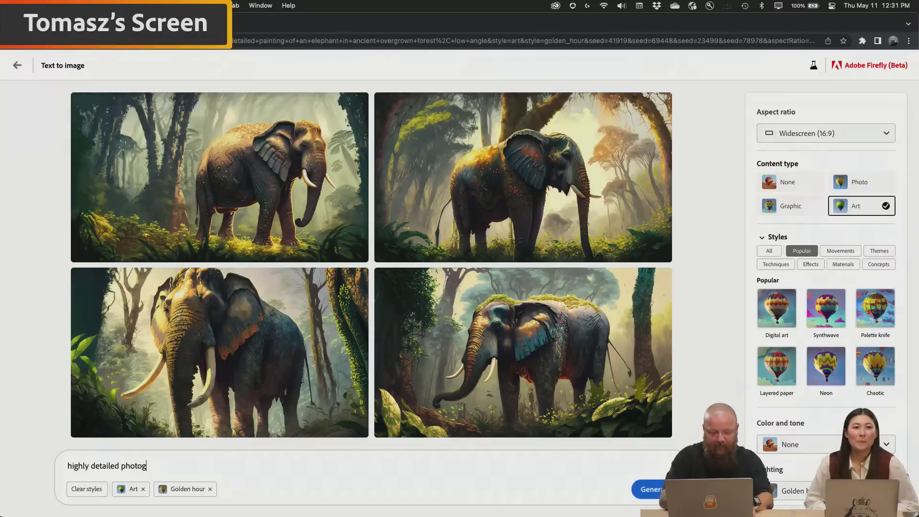
text(raphy)
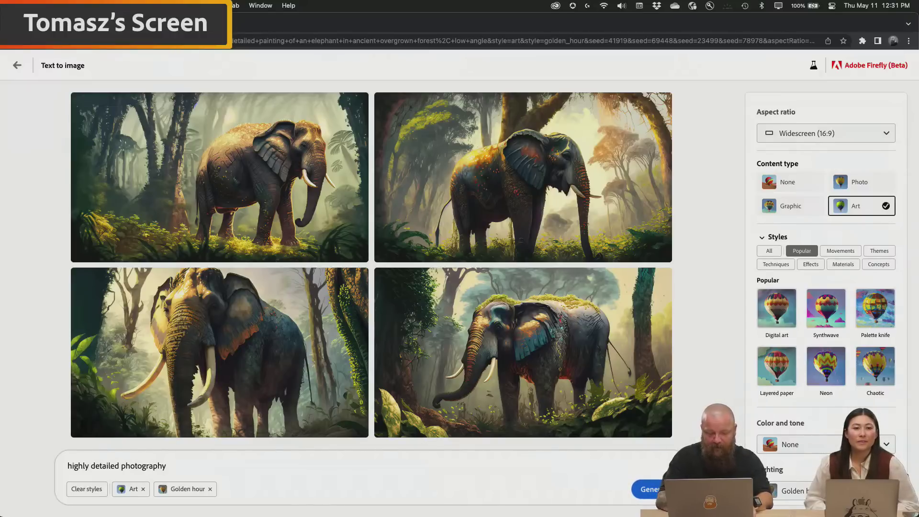
text(, )
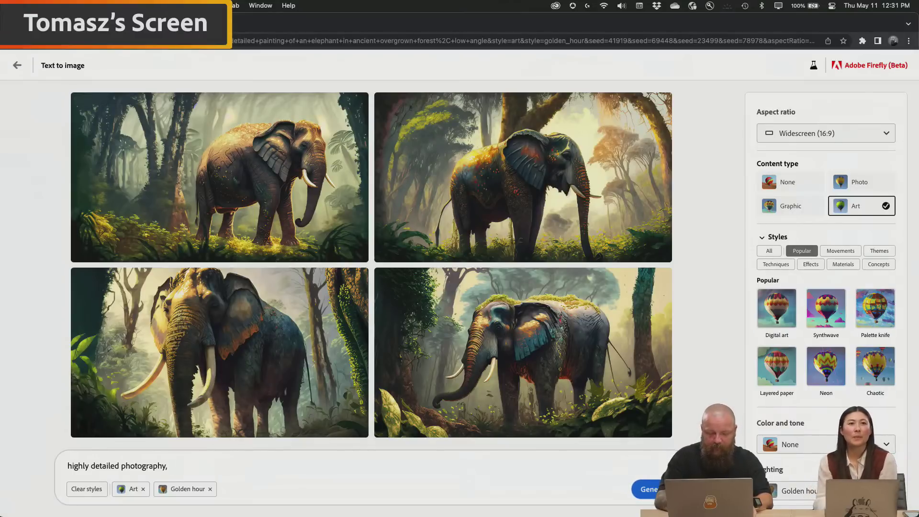
text(70's po)
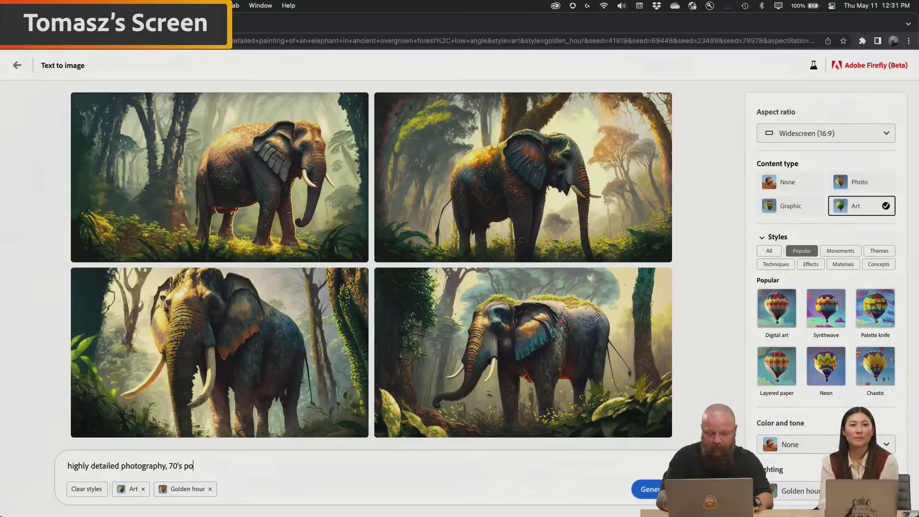
text(ster)
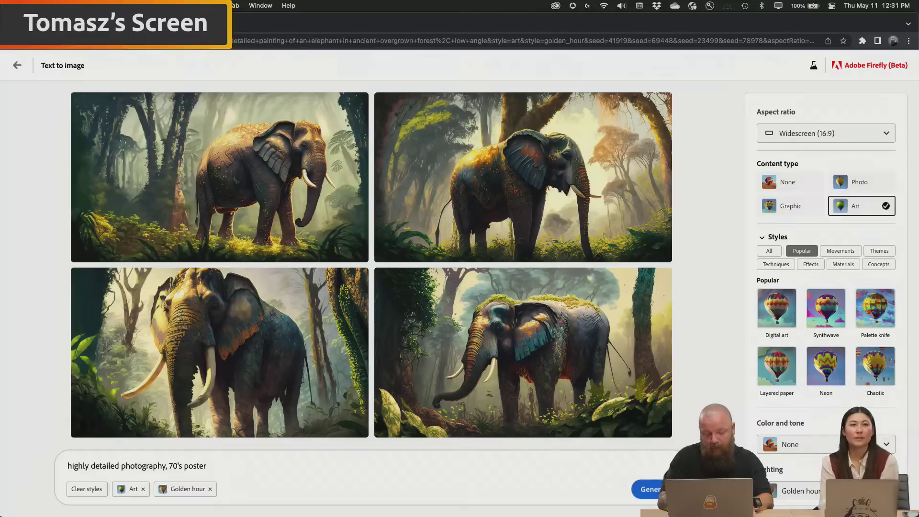
Extend the image prompt with ", a rocket launching from earth with flames coming out of it".
text(, a rocket)
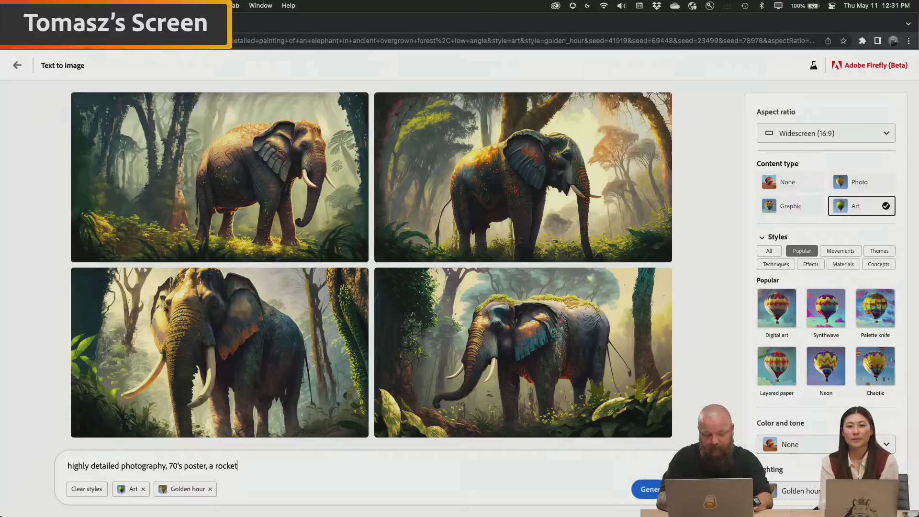
text( laun)
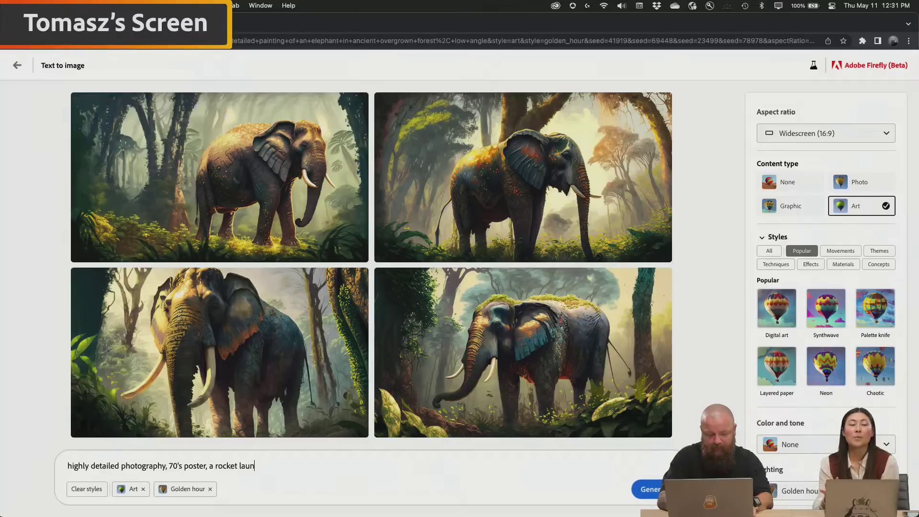
text(ching from )
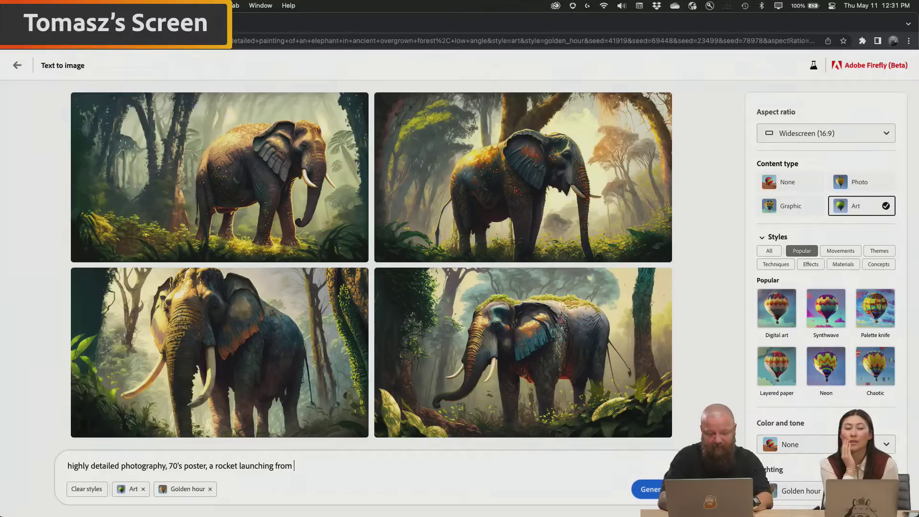
text(earth)
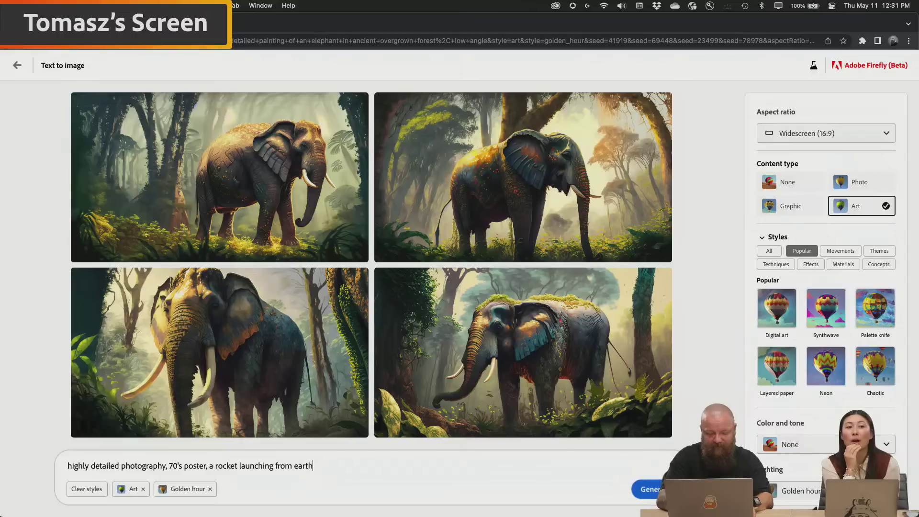
text( with g)
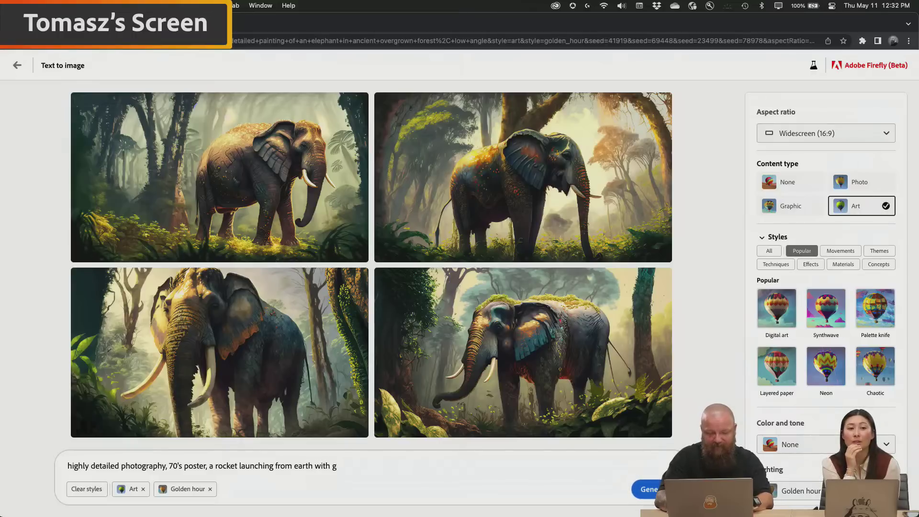
key(BackSpace)
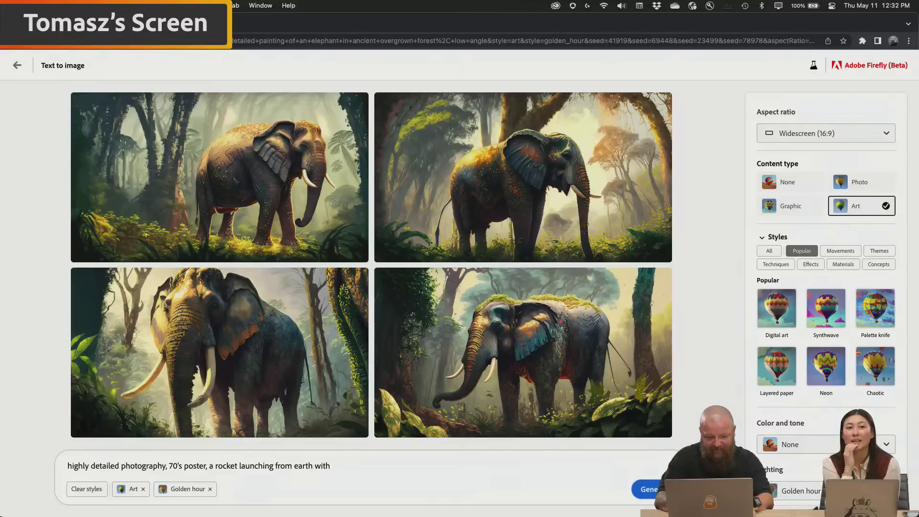
text(fla)
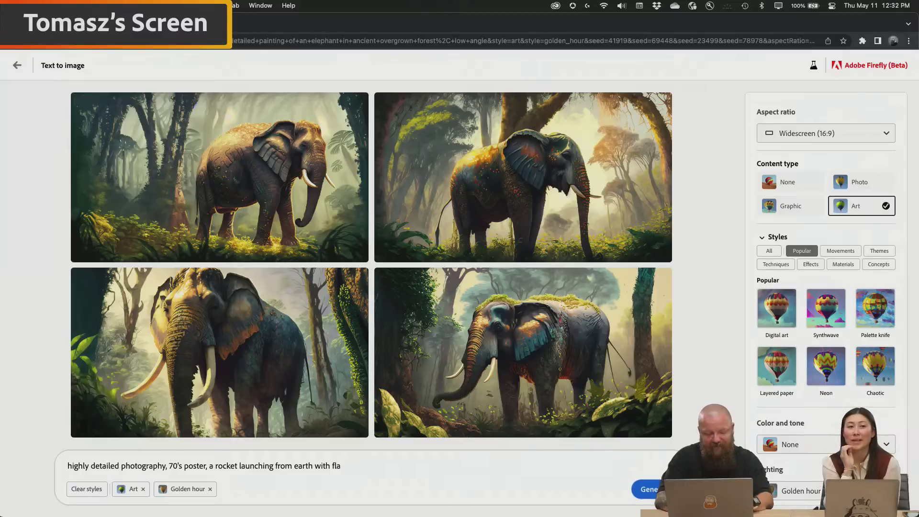
text(mes)
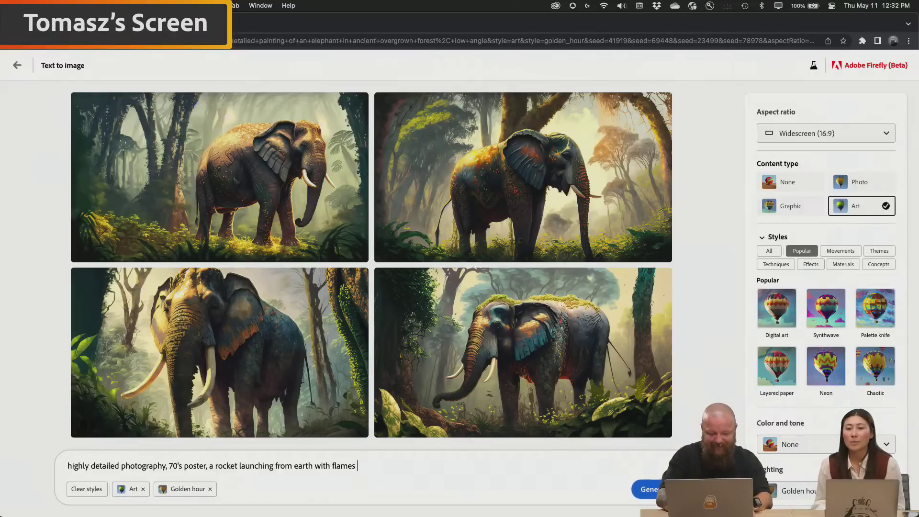
text( coming out o)
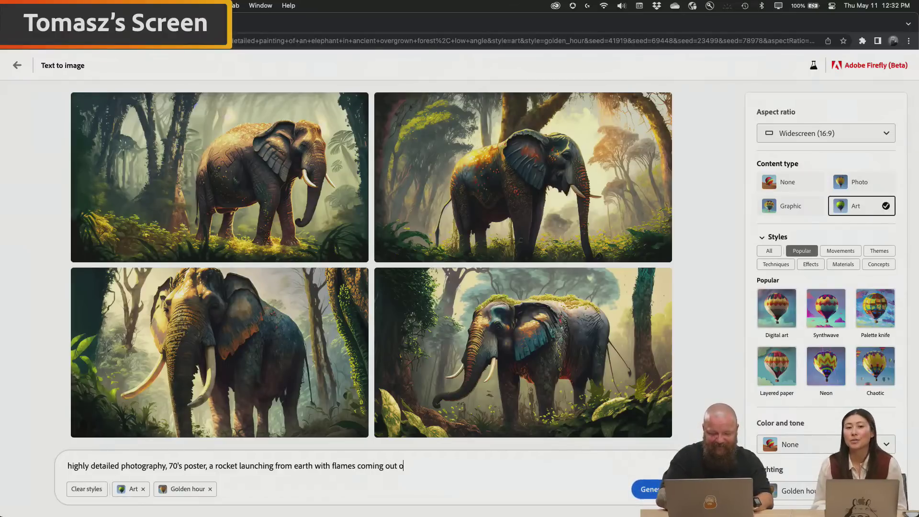
text(f it)
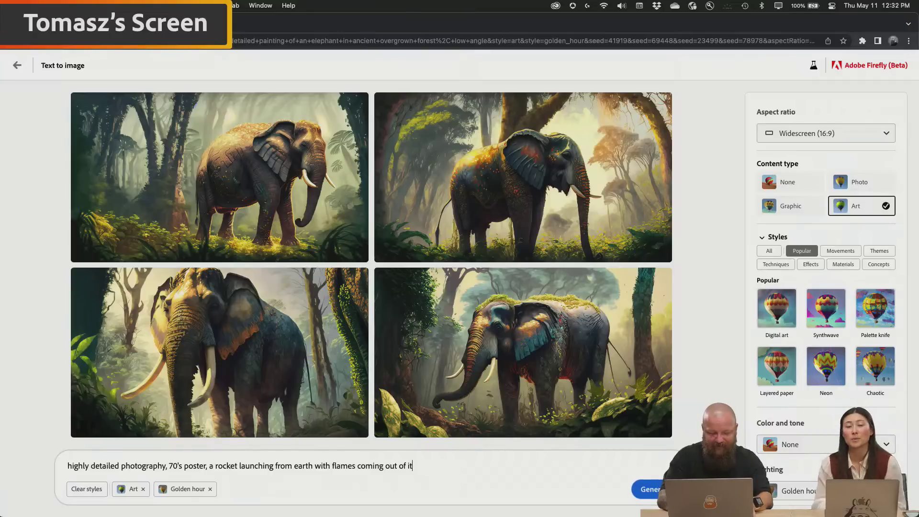
Add ", seeing space and stars, low angled" to the end of the prompt.
text(, se)
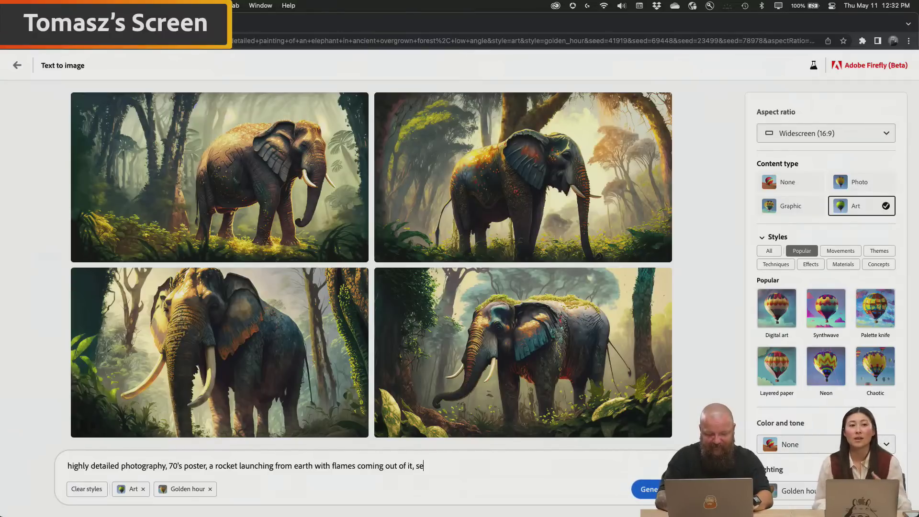
text(eing space)
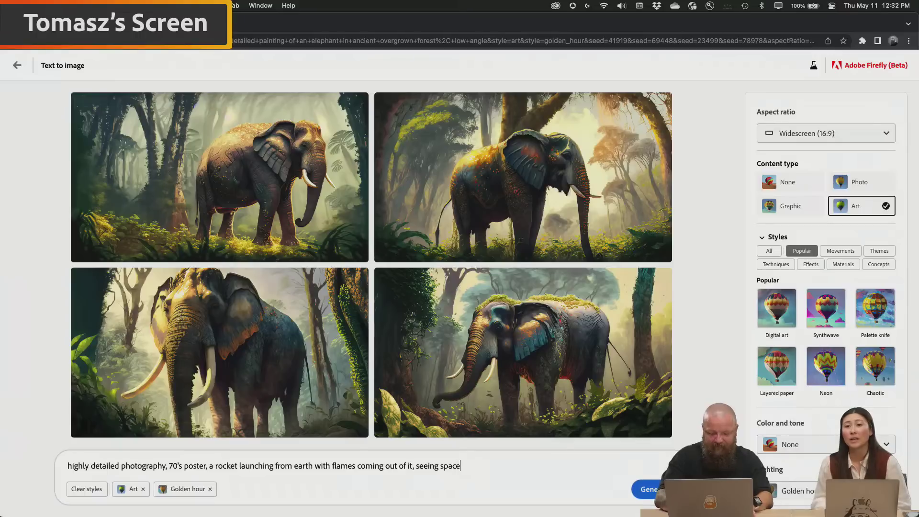
text( and stars)
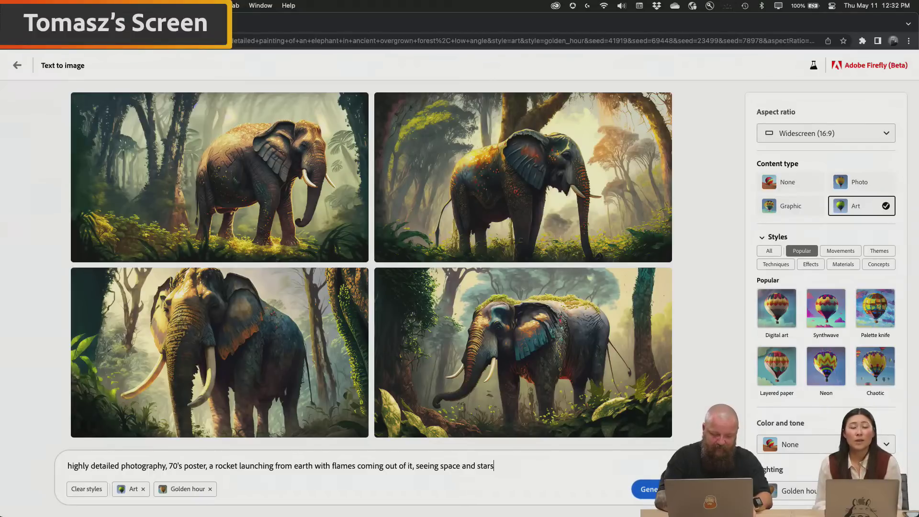
text(, low an)
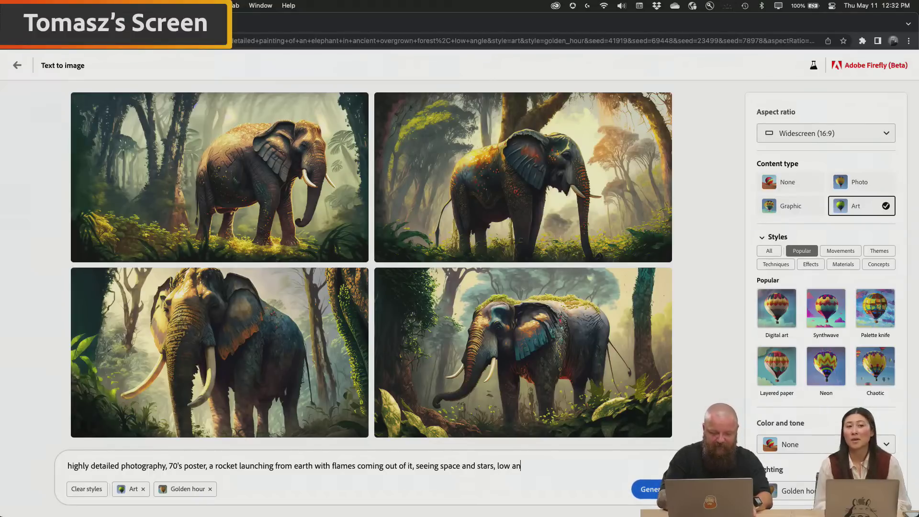
text(gled)
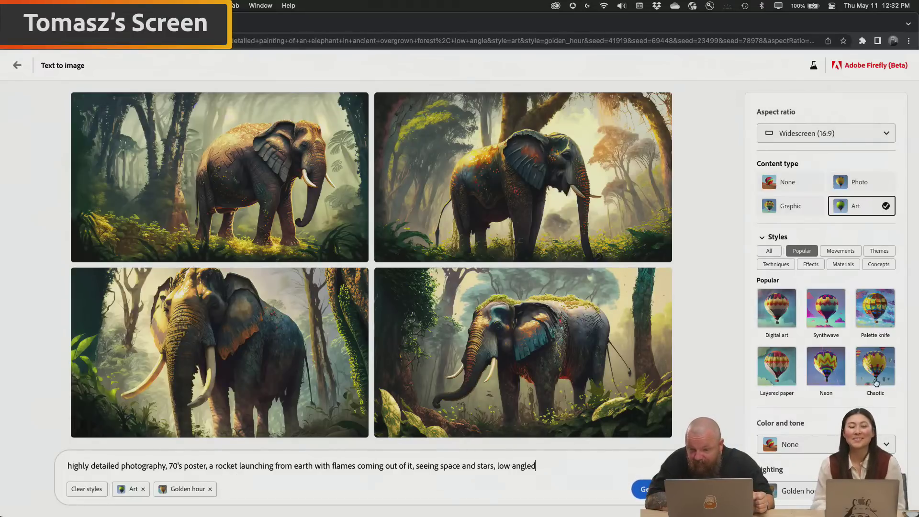
Set the color and tone to Warm tone and the composition to Shot from below, and generate the images.
click(837, 447)
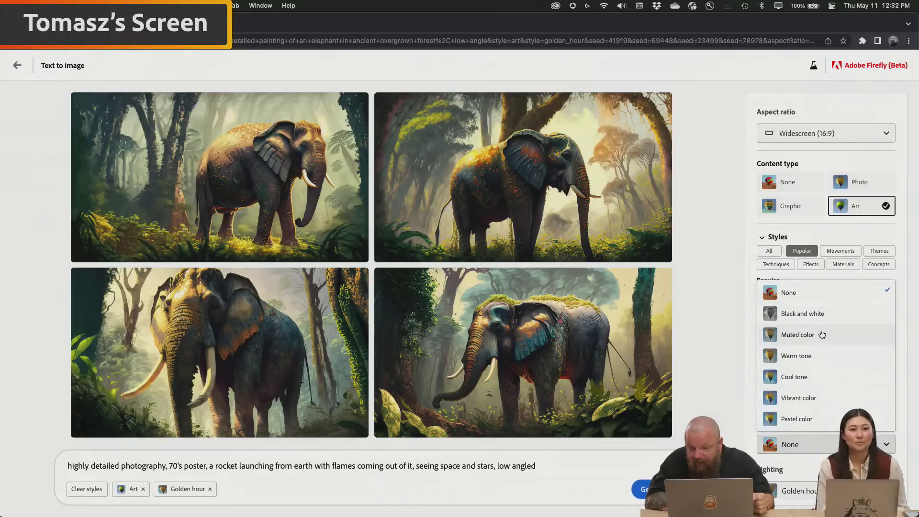
click(819, 360)
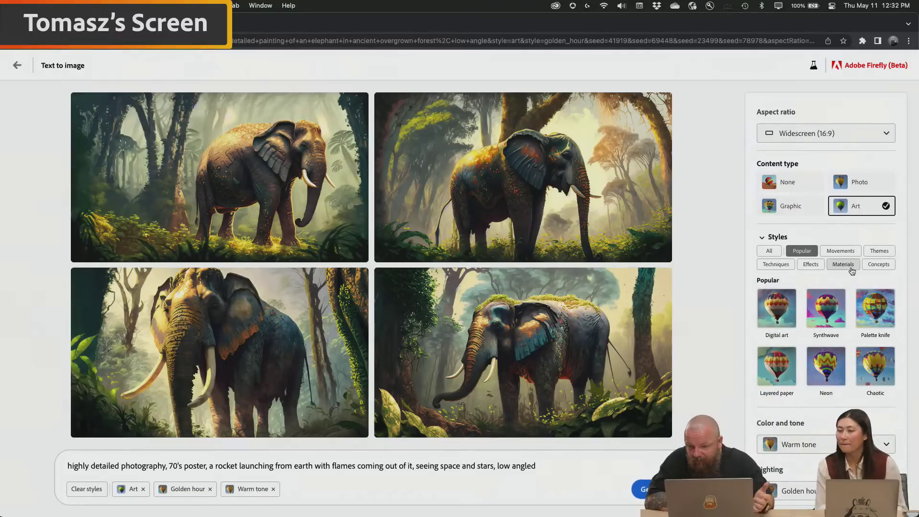
scroll(824, 376, down, 2)
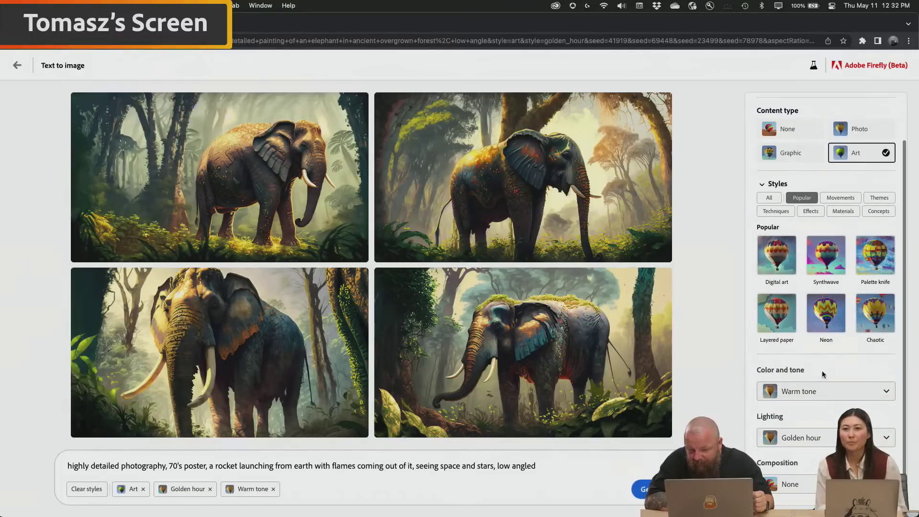
click(812, 484)
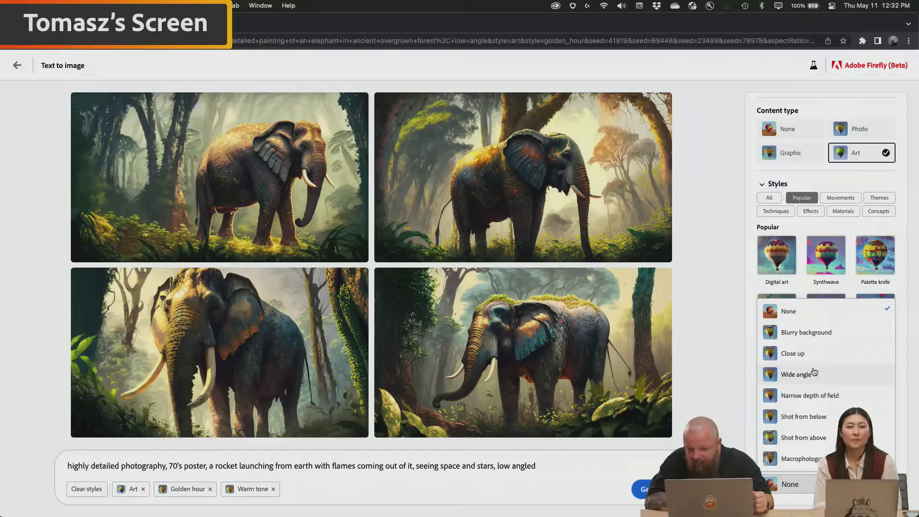
click(810, 417)
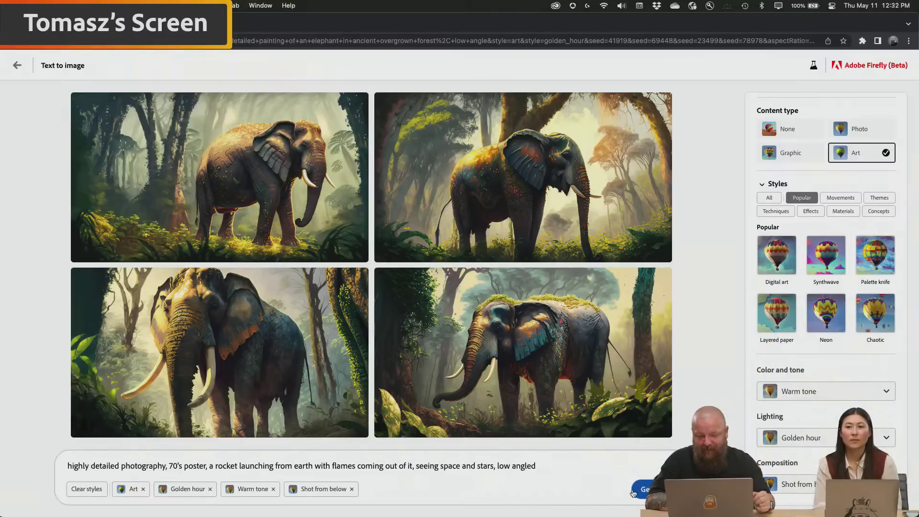
click(650, 485)
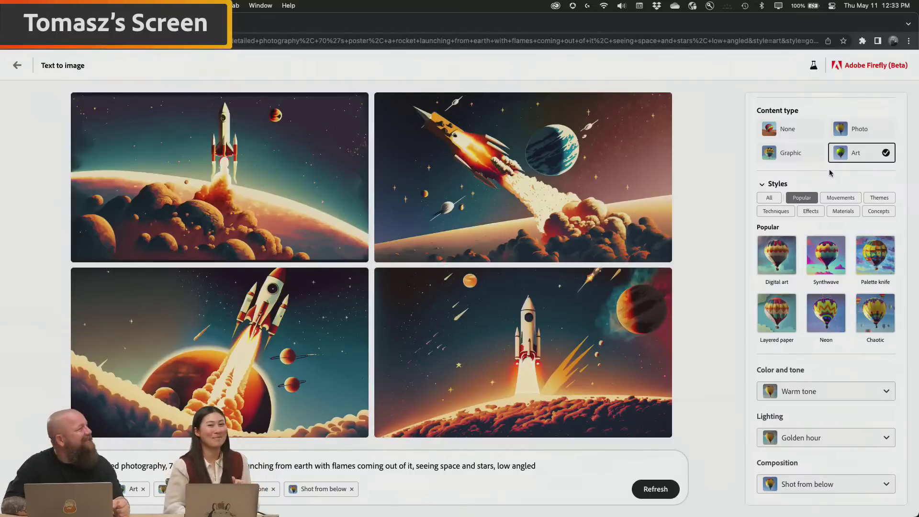
Change the aspect ratio of the generated rocket images to Portrait (3:4).
scroll(801, 148, up, 2)
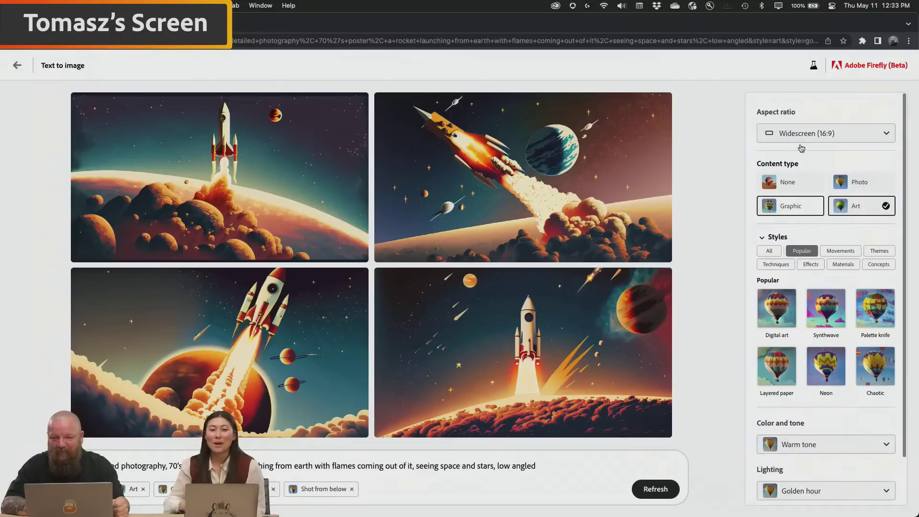
click(819, 135)
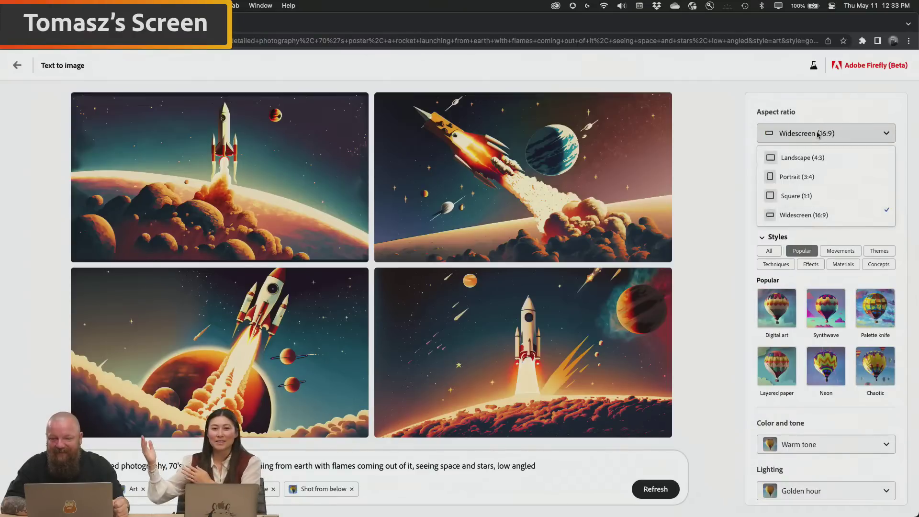
click(798, 175)
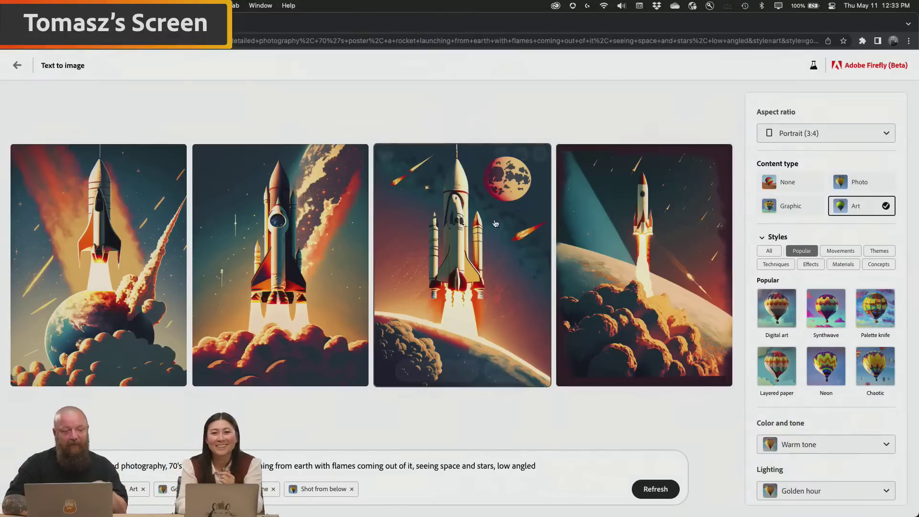
Download the third portrait image, showing the rocket with side boosters beside a small moon.
mouse_move(495, 224)
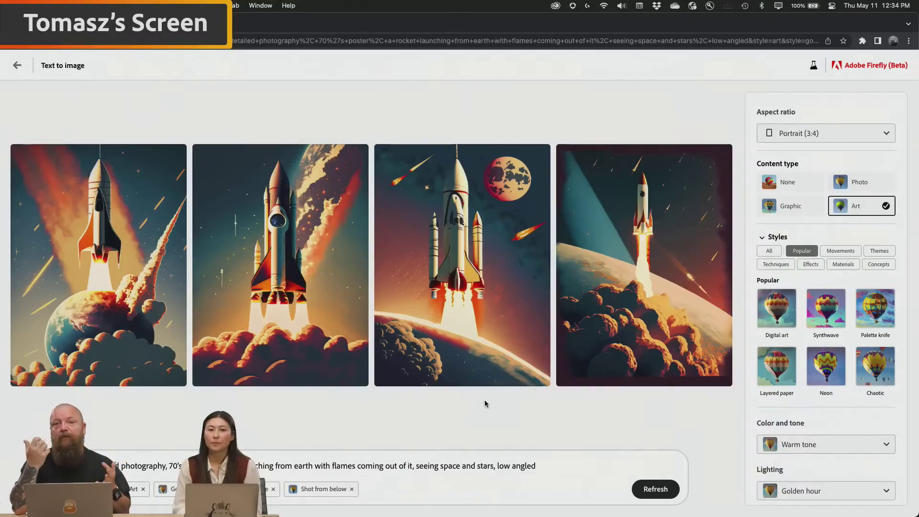
mouse_move(487, 328)
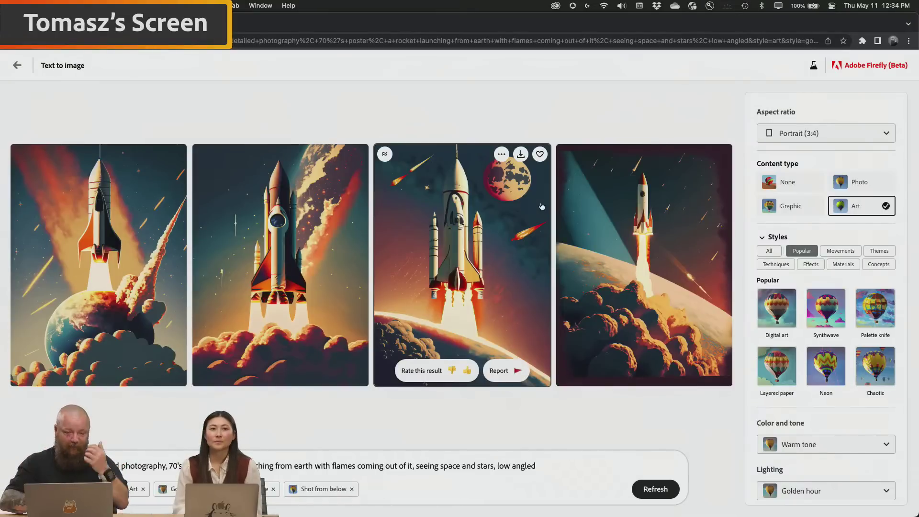
click(521, 154)
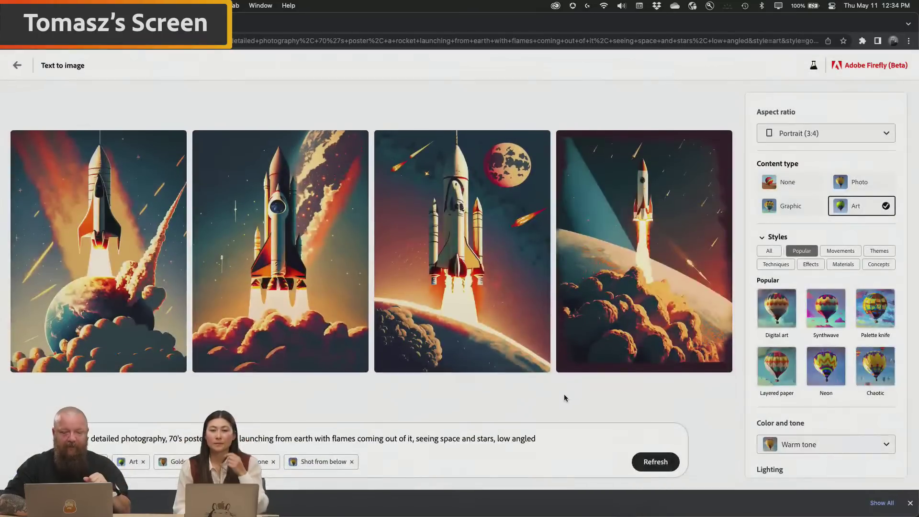
Refresh the results twice, downloading the first image of the first new set and the fourth image of the second.
click(651, 461)
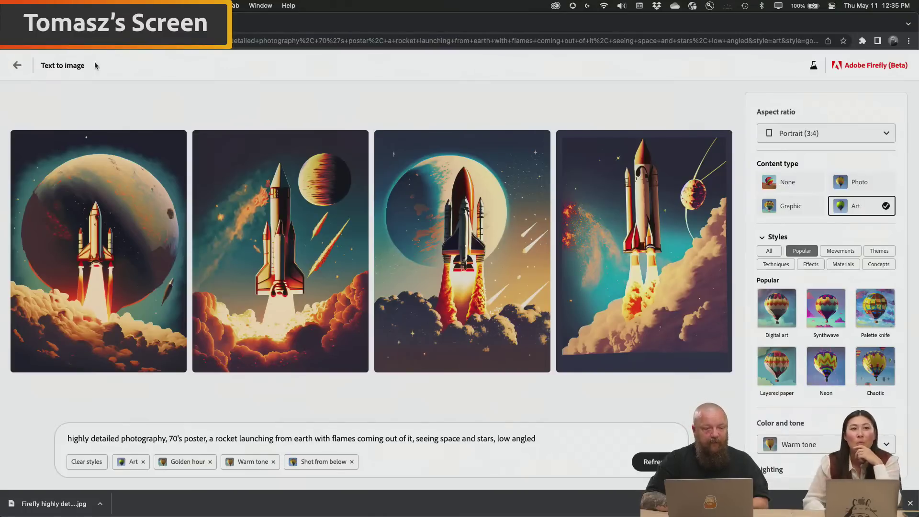
mouse_move(153, 166)
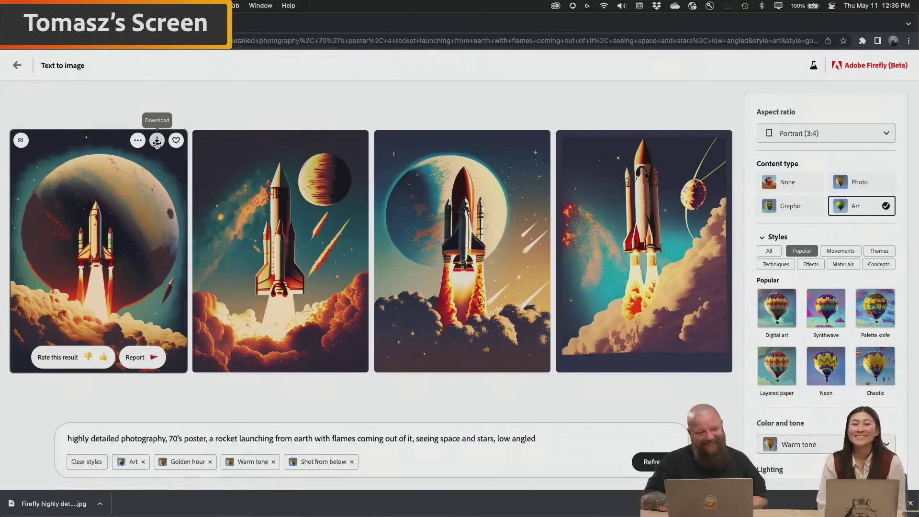
click(157, 140)
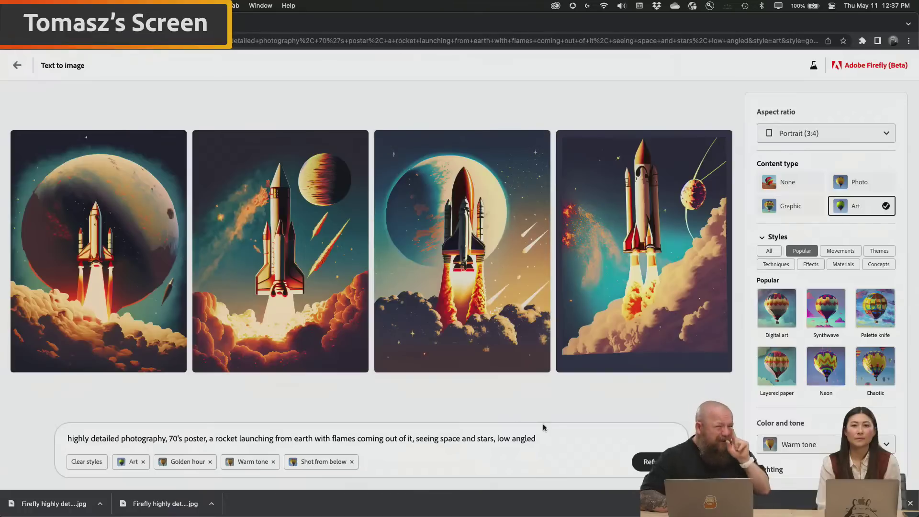
click(652, 464)
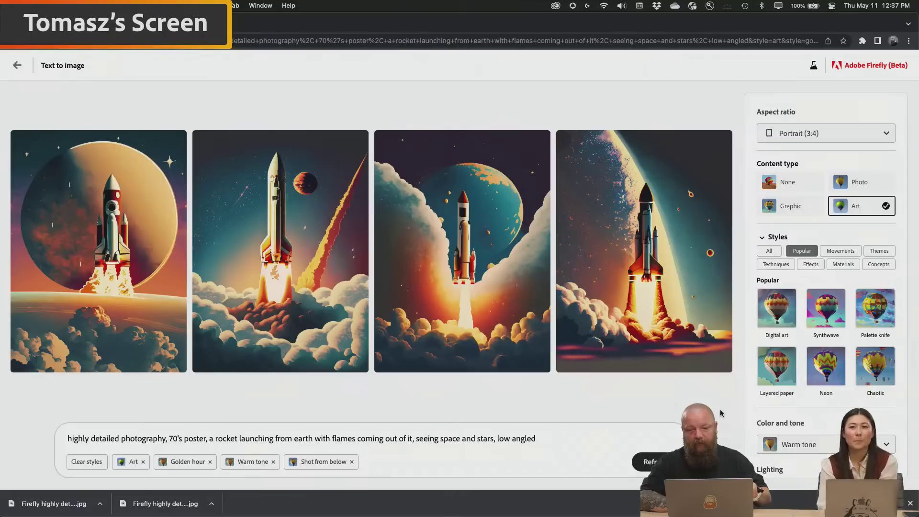
click(703, 141)
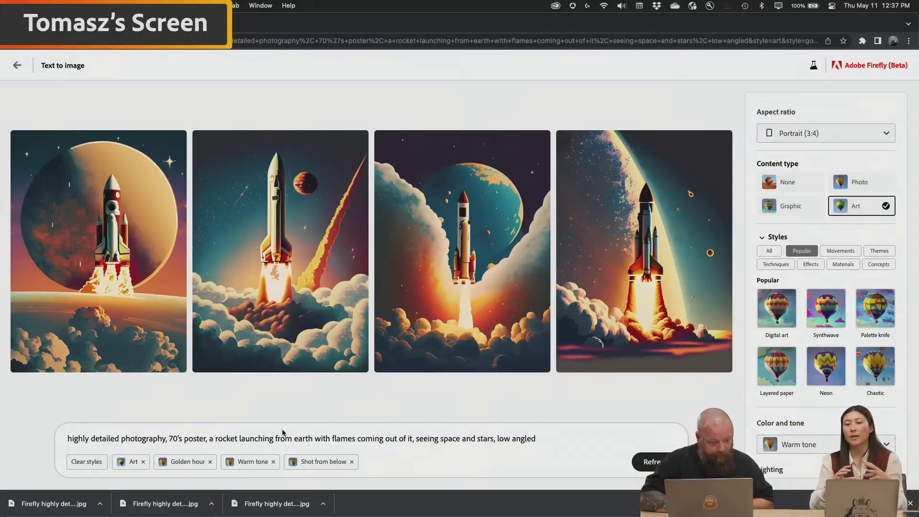
Remove the Golden hour style from the prompt and set the lighting to Dramatic lighting.
double_click(211, 439)
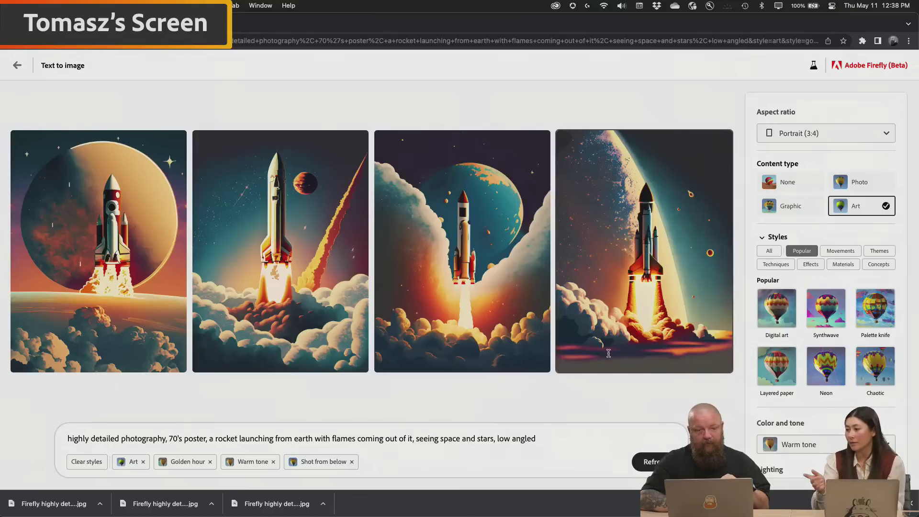
scroll(766, 399, down, 3)
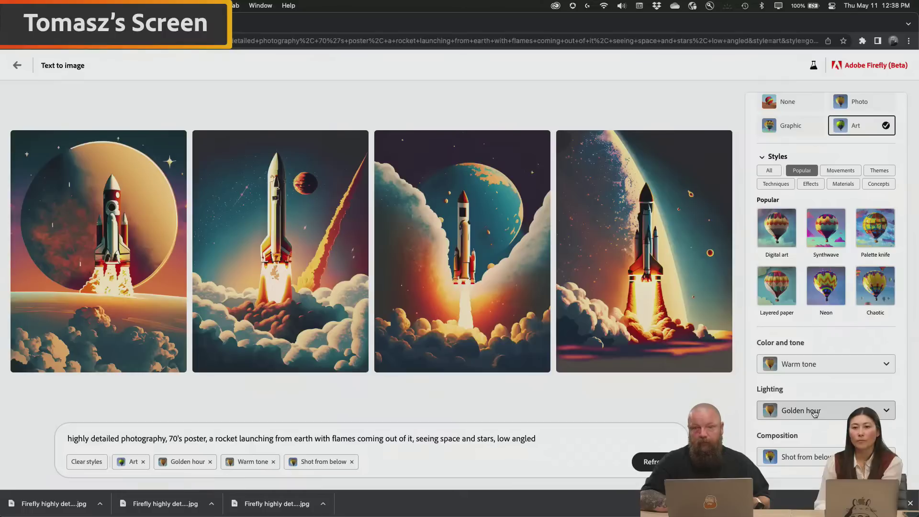
click(814, 411)
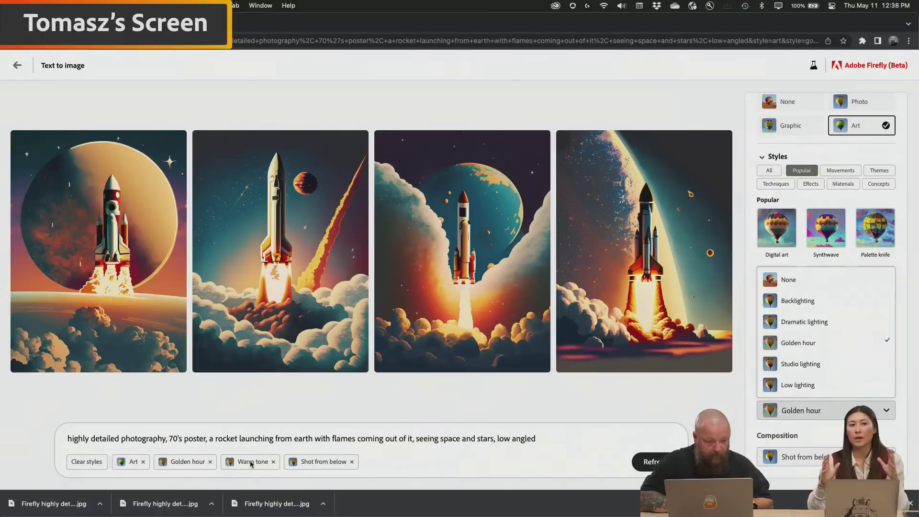
click(209, 463)
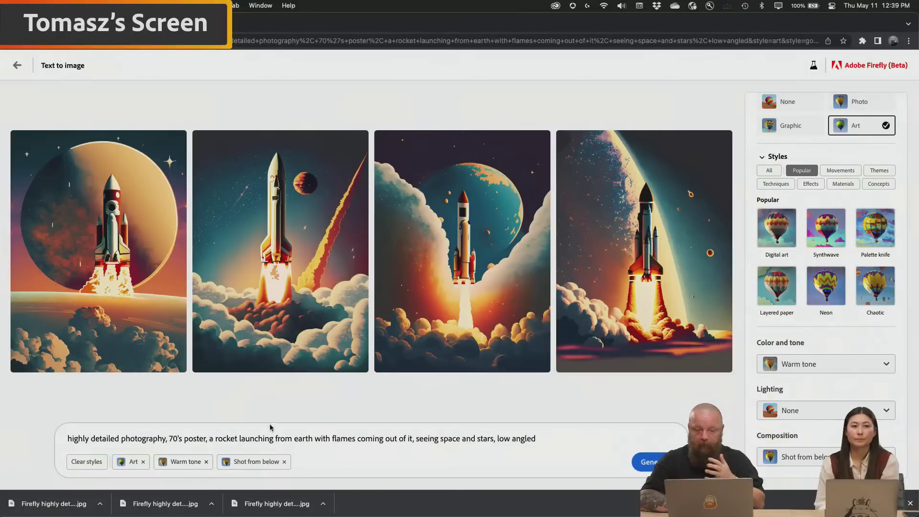
click(791, 412)
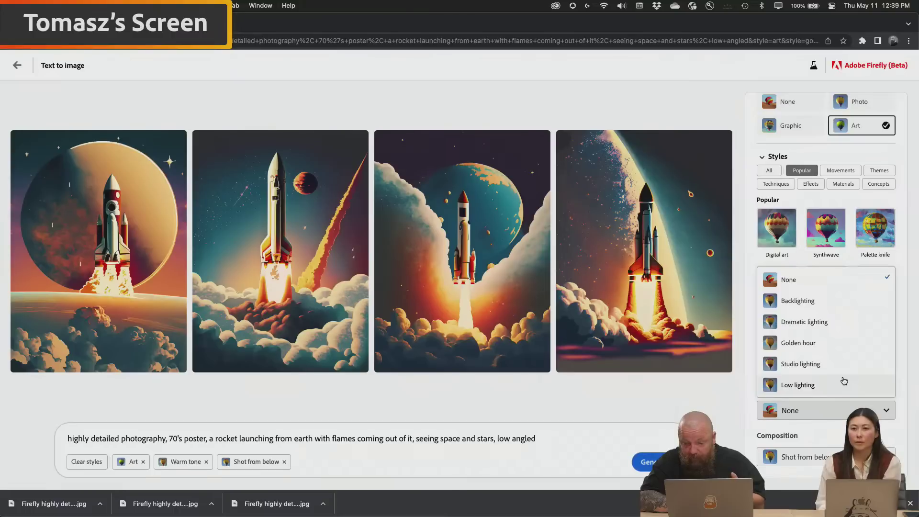
click(836, 327)
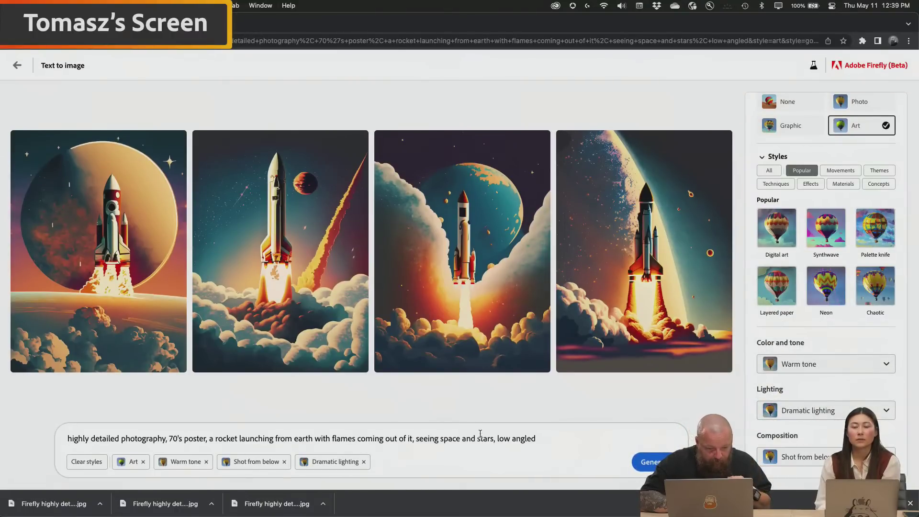
Remove the Warm tone and Art styles, add the Oil painting technique, and generate the images.
click(207, 463)
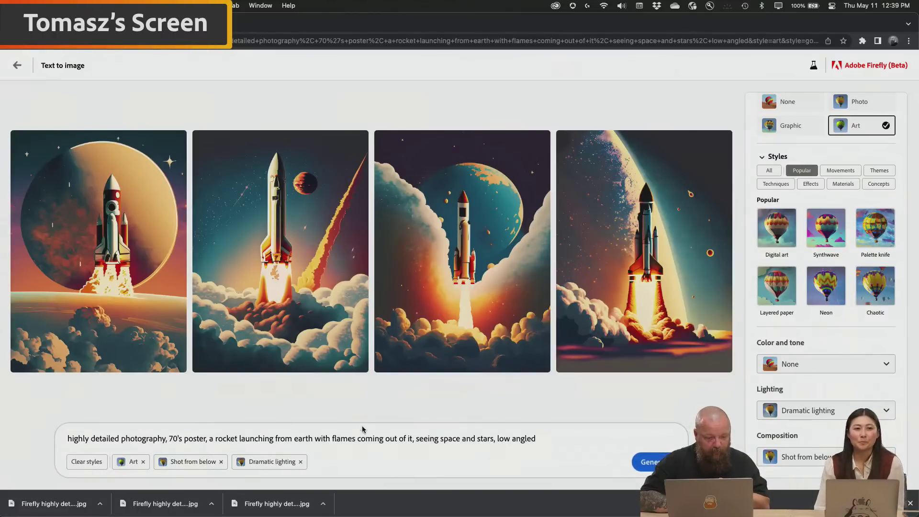
click(143, 462)
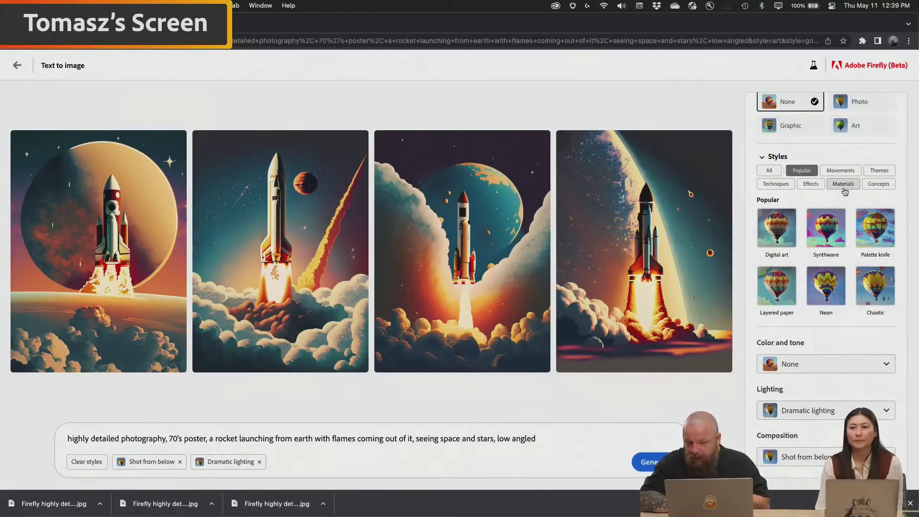
click(776, 184)
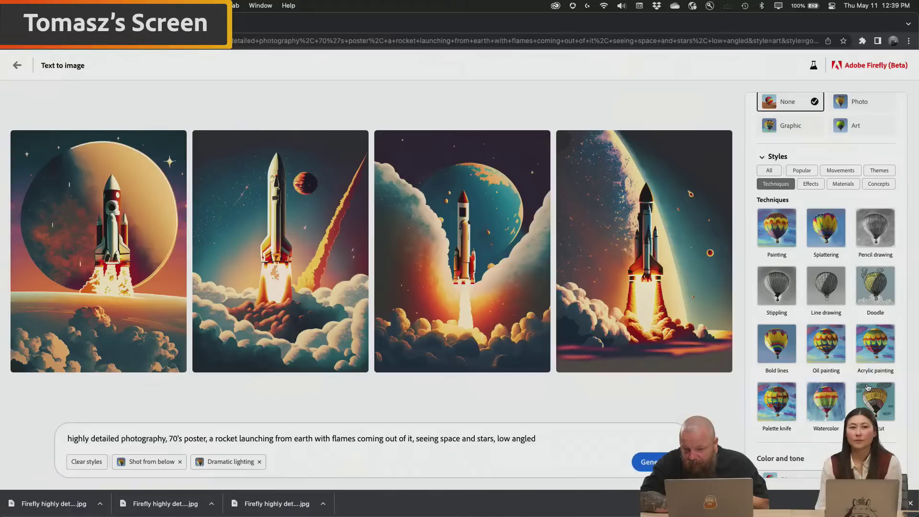
scroll(869, 388, down, 1)
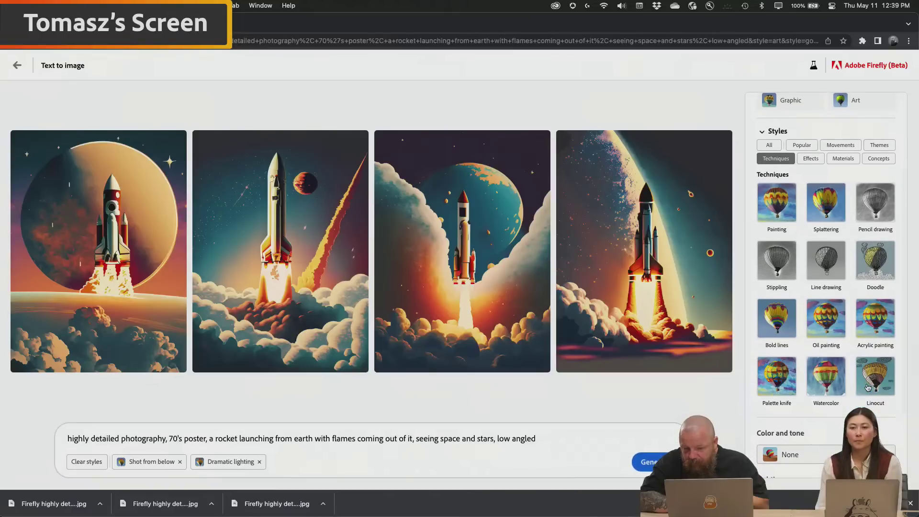
scroll(868, 388, up, 1)
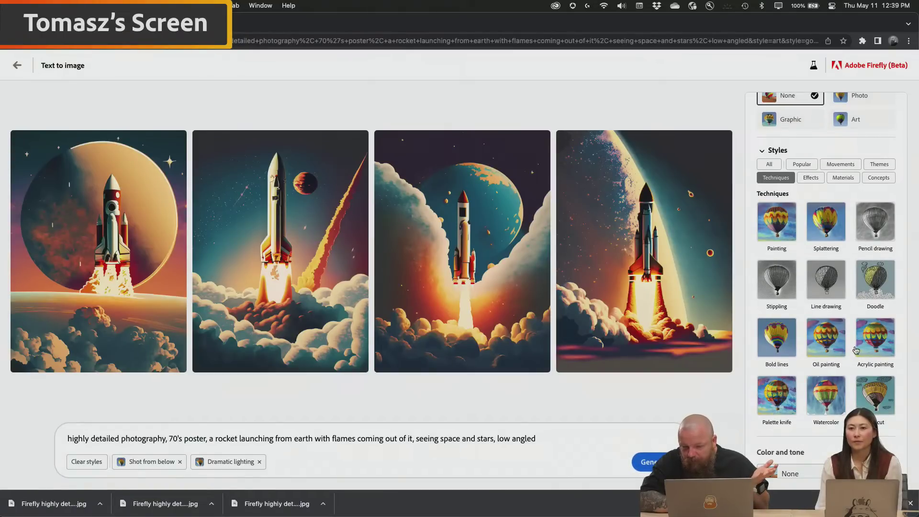
click(832, 346)
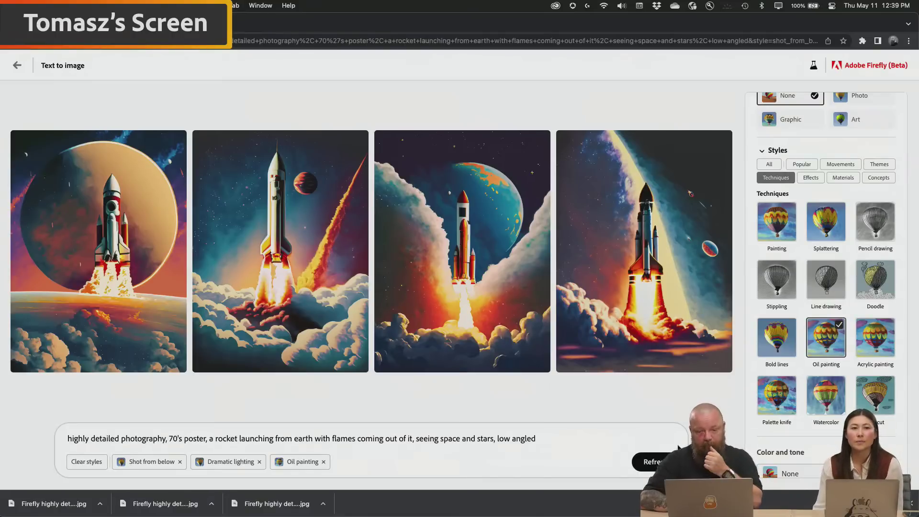
Download the third oil-painting image, and regenerate the set with the lighting changed to Backlighting.
scroll(833, 426, down, 5)
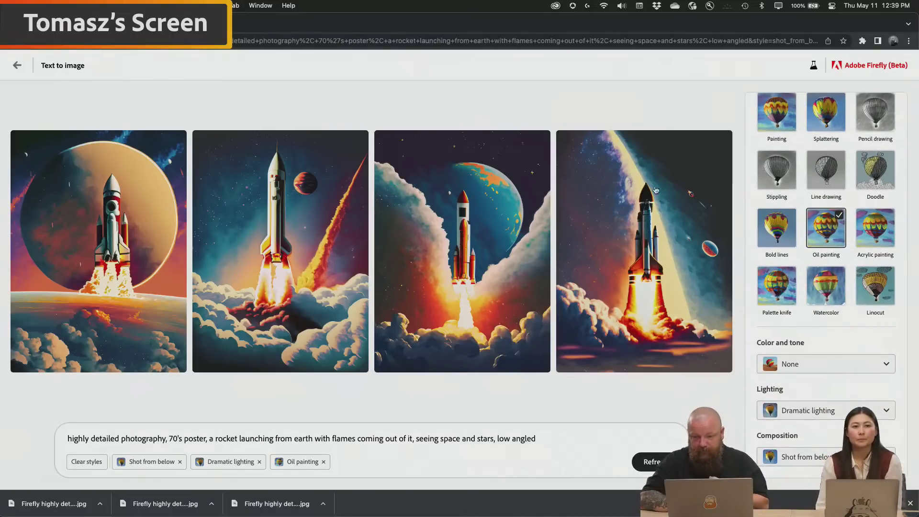
click(520, 140)
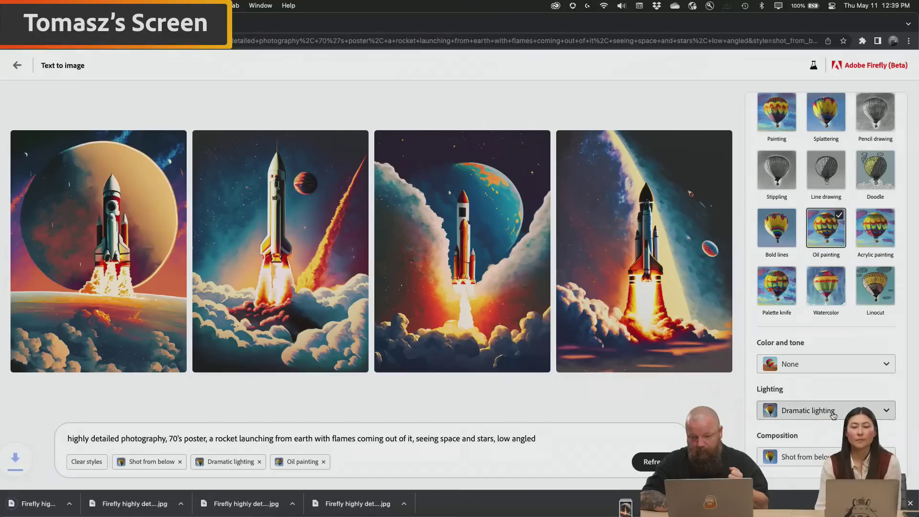
click(833, 414)
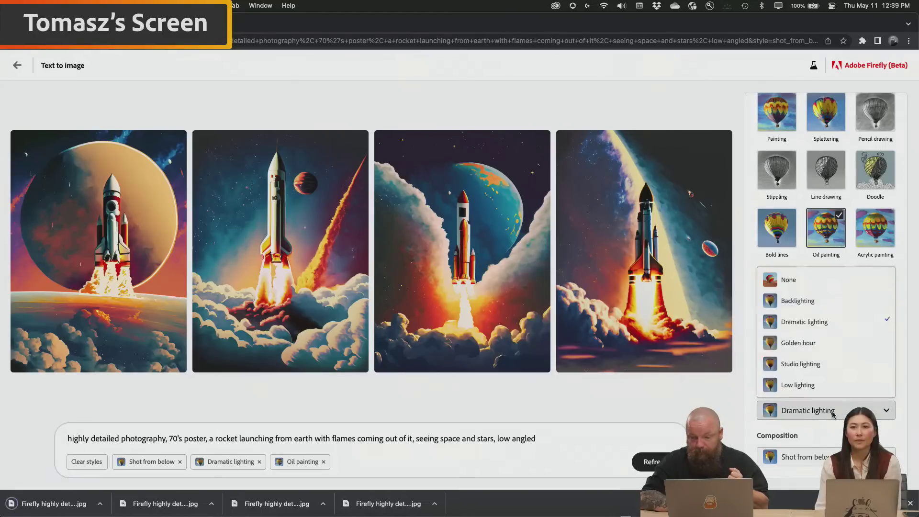
click(832, 302)
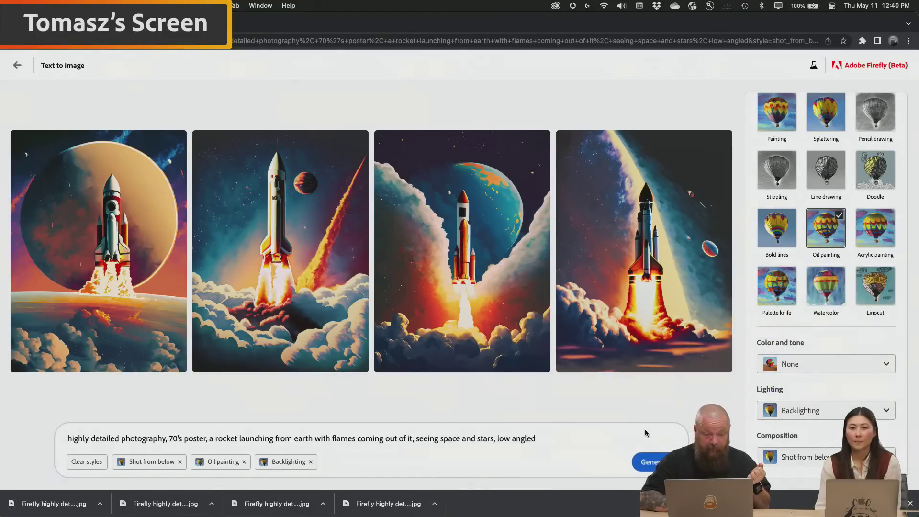
click(655, 464)
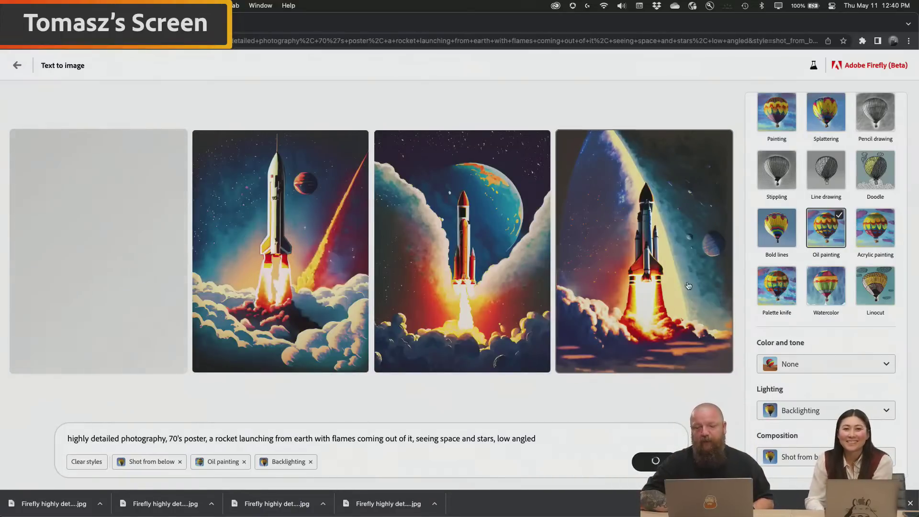
Refresh the backlit results and generate images similar to the first one, showing a rocket beside a crescent moon.
mouse_move(650, 216)
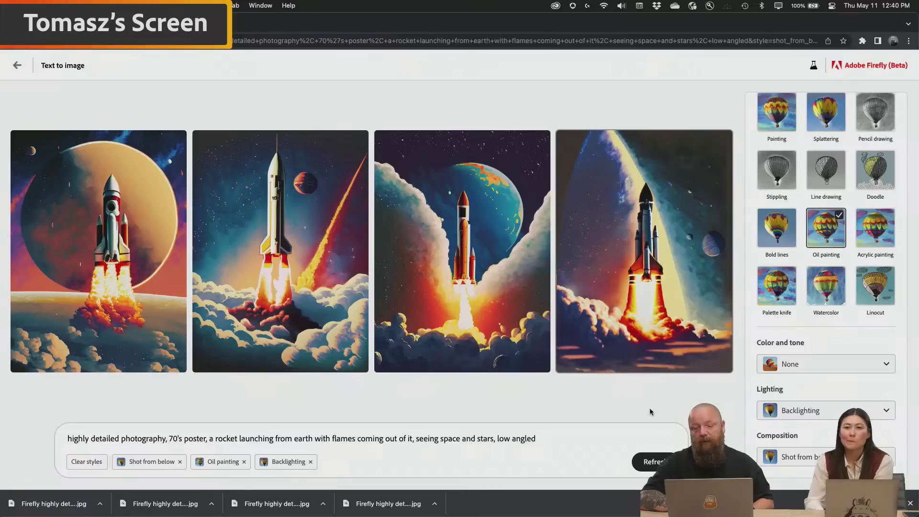
click(654, 462)
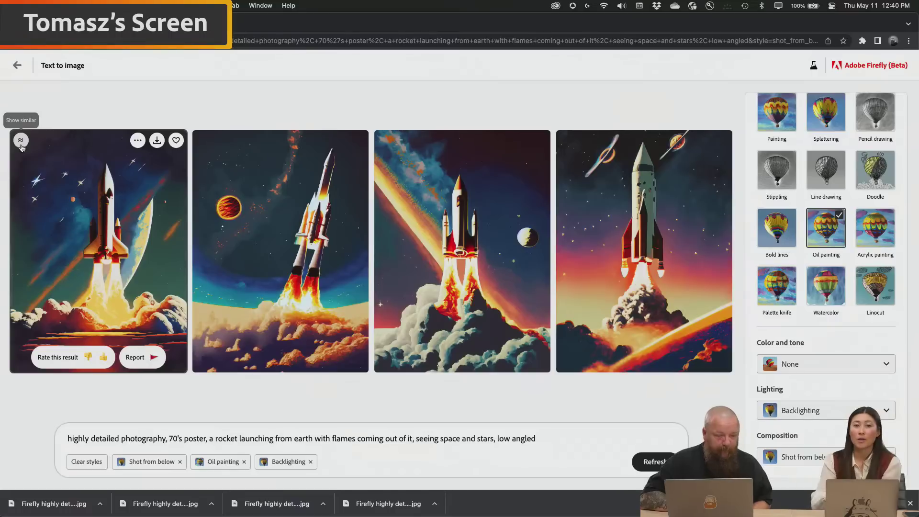
click(20, 142)
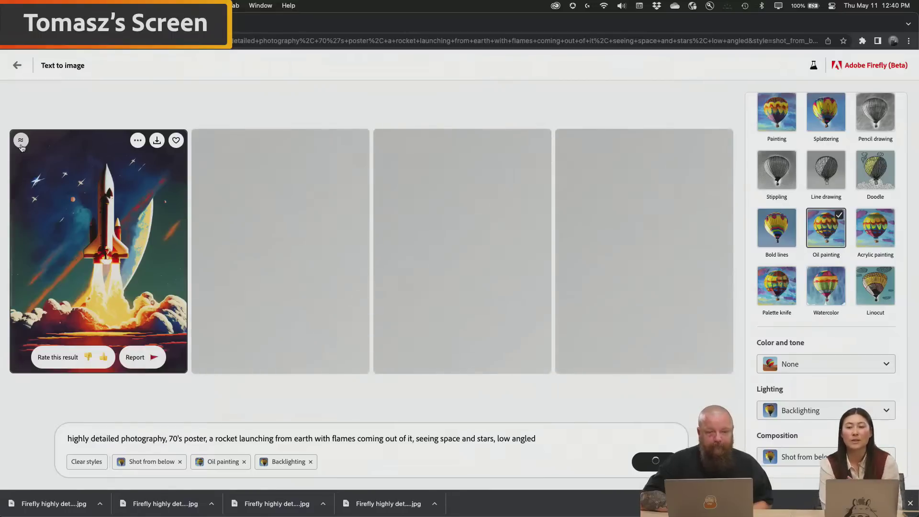
click(137, 141)
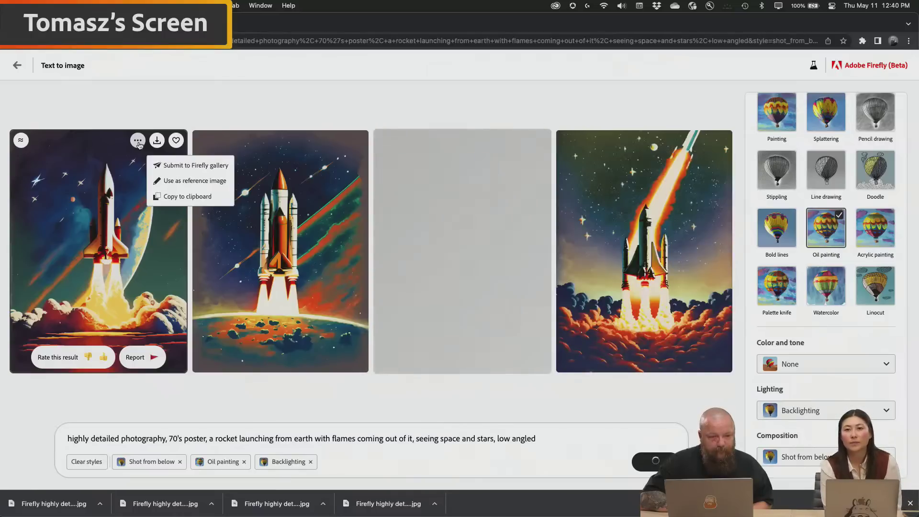
click(106, 90)
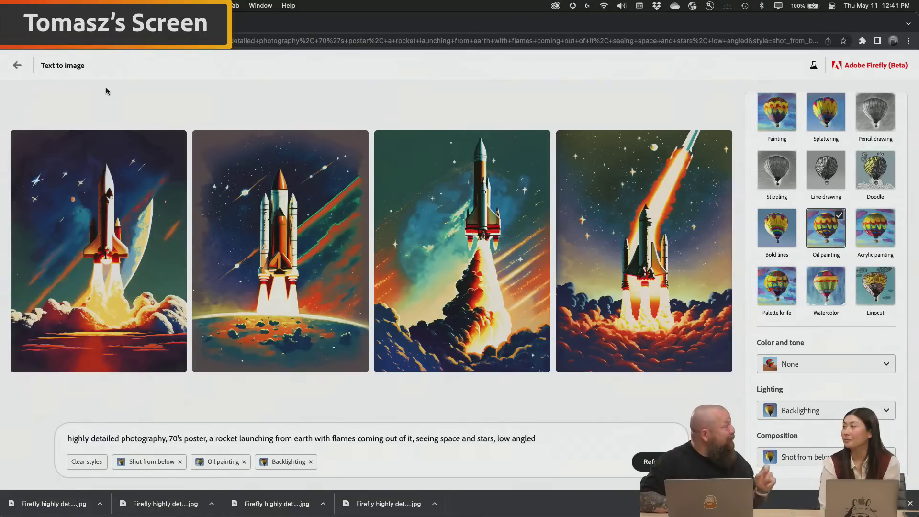
Use the first image as the reference image, try full reference strength, and set the reference-to-prompt balance near the middle.
mouse_move(145, 143)
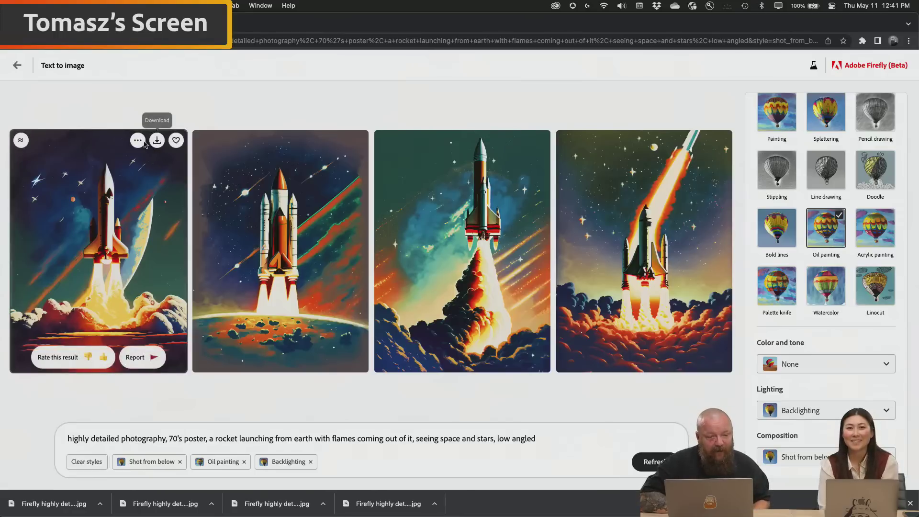
click(138, 143)
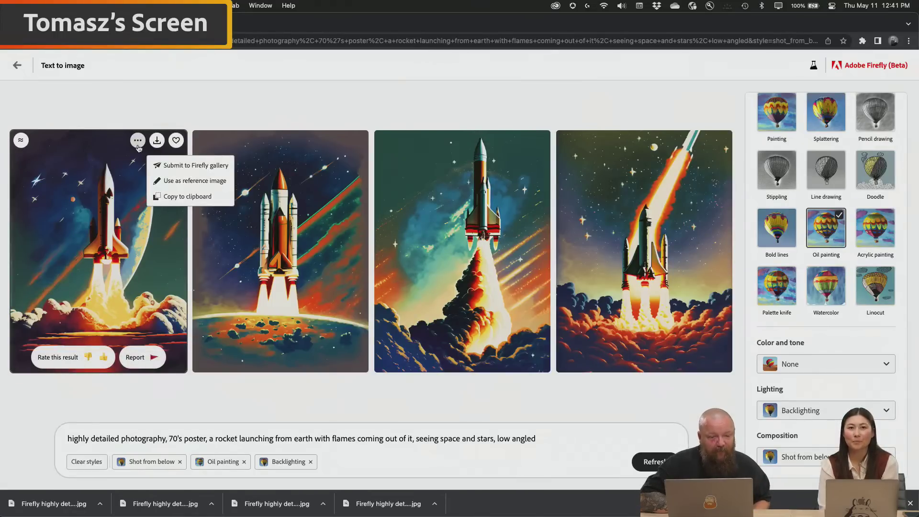
click(173, 186)
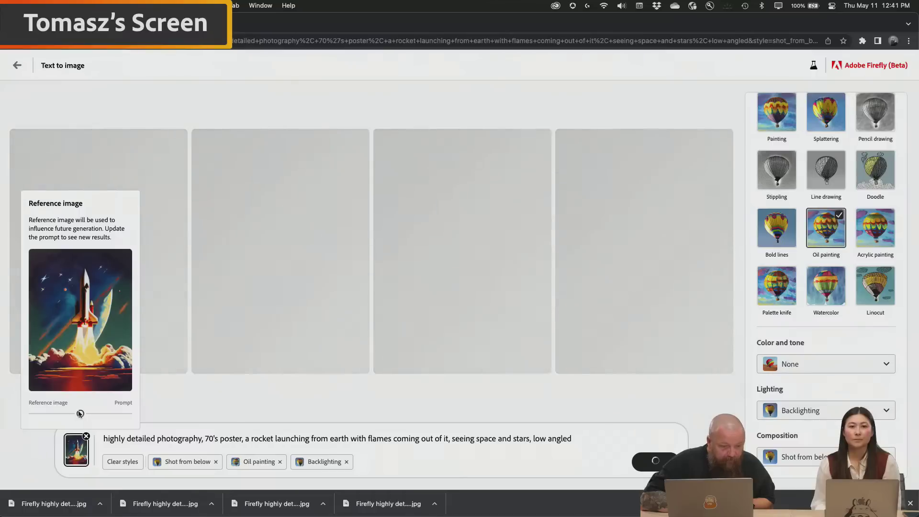
drag(80, 414, 22, 419)
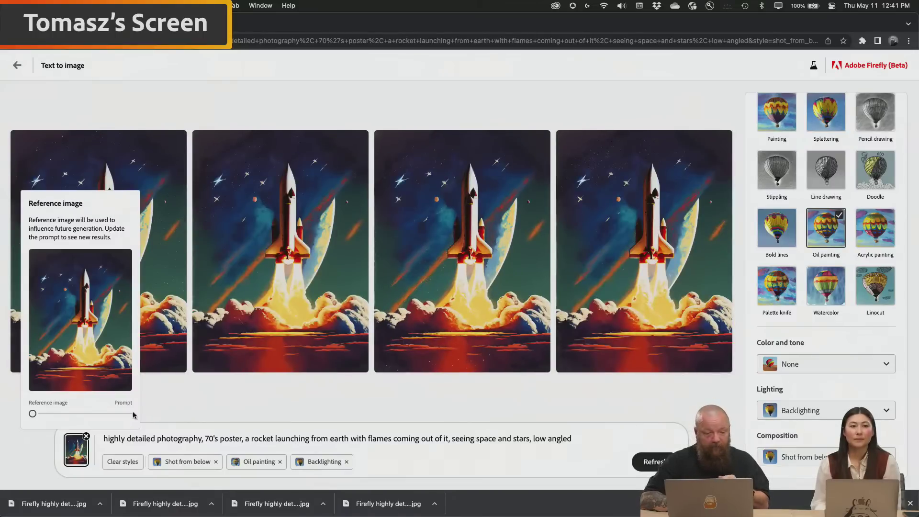
drag(32, 414, 75, 414)
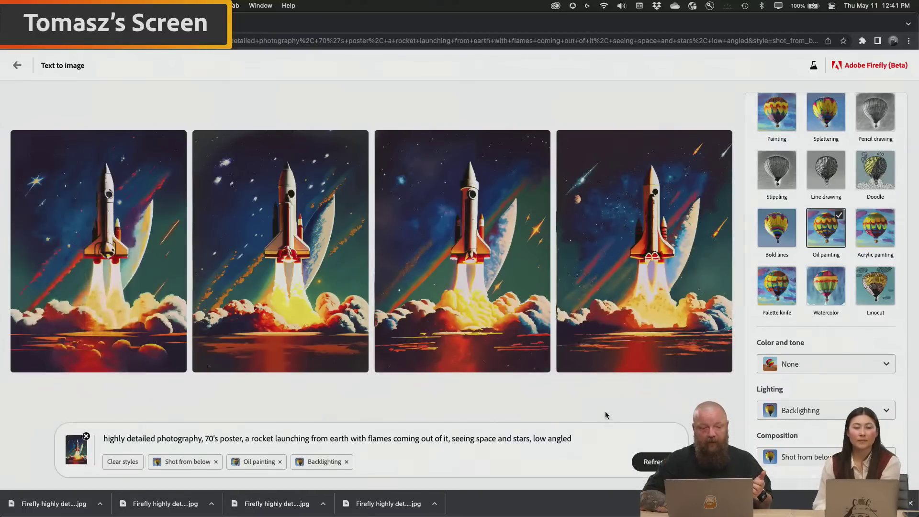
Download the fourth image generated from the reference.
mouse_move(645, 232)
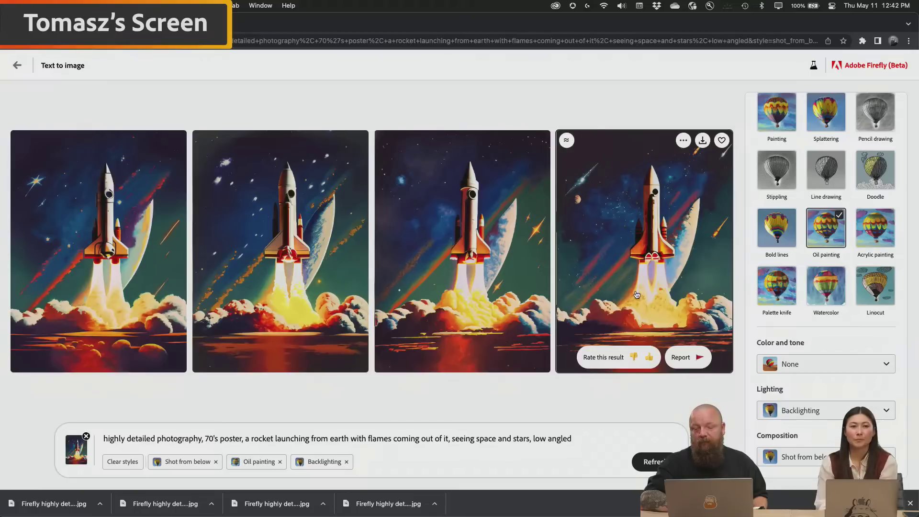
click(703, 140)
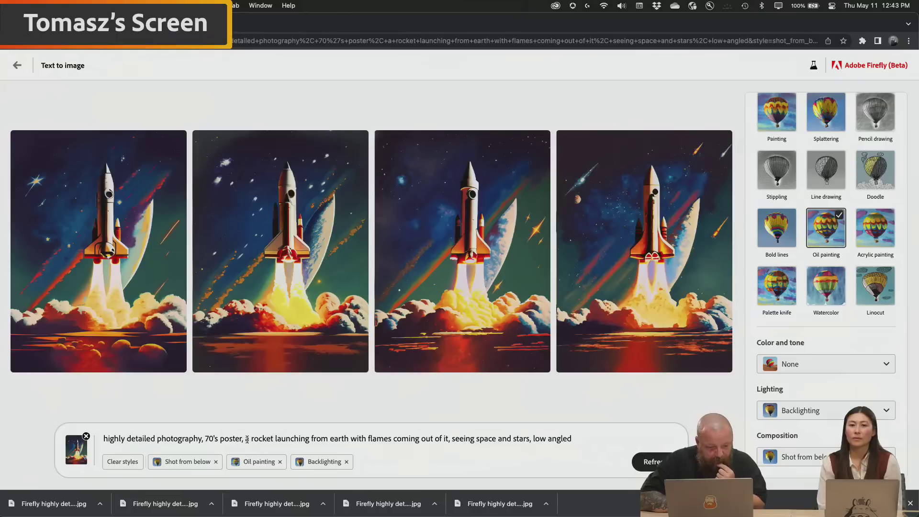
Replace the rocket-launch phrase in the prompt with "a baby embryo in a capsule" and generate the images.
drag(246, 439, 449, 438)
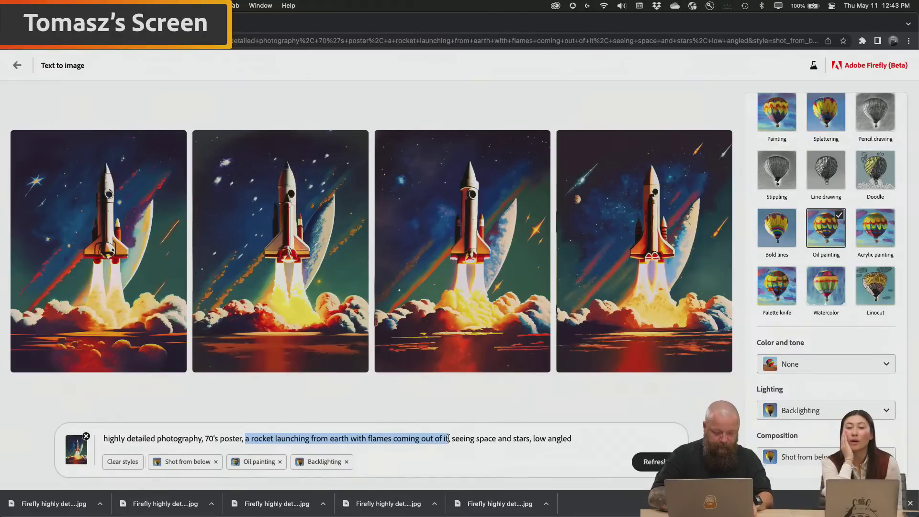
text(a bab)
text(y embrio)
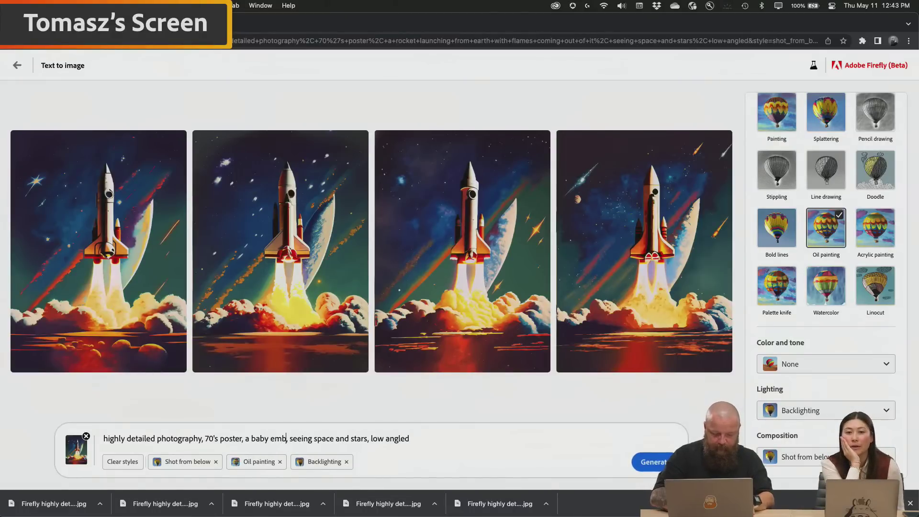
text( in a c)
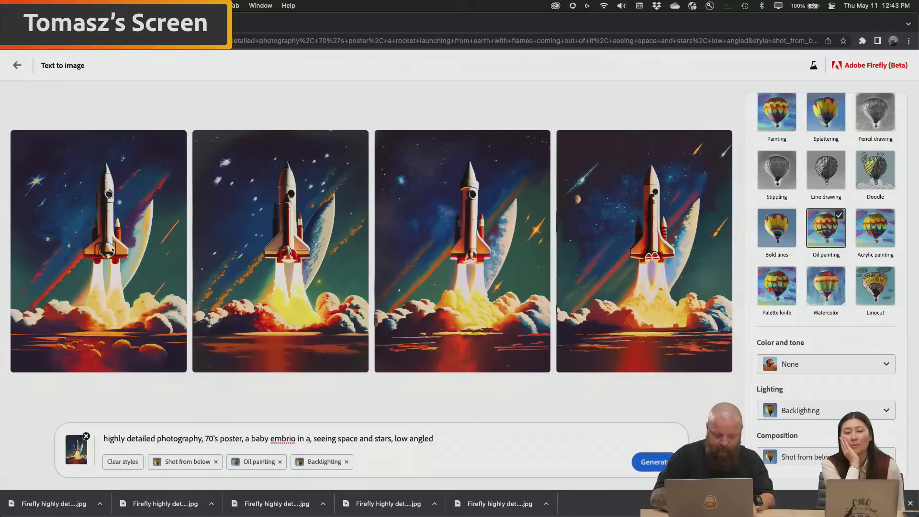
text(apsu)
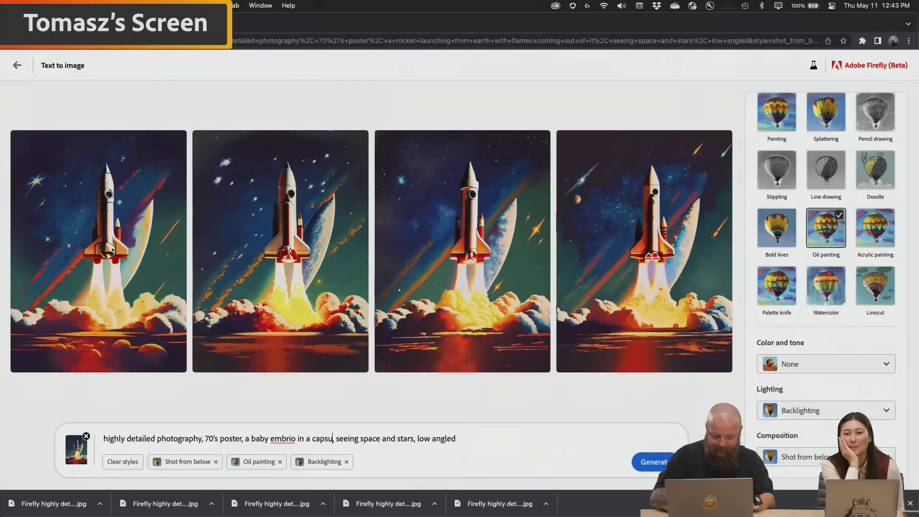
text(le)
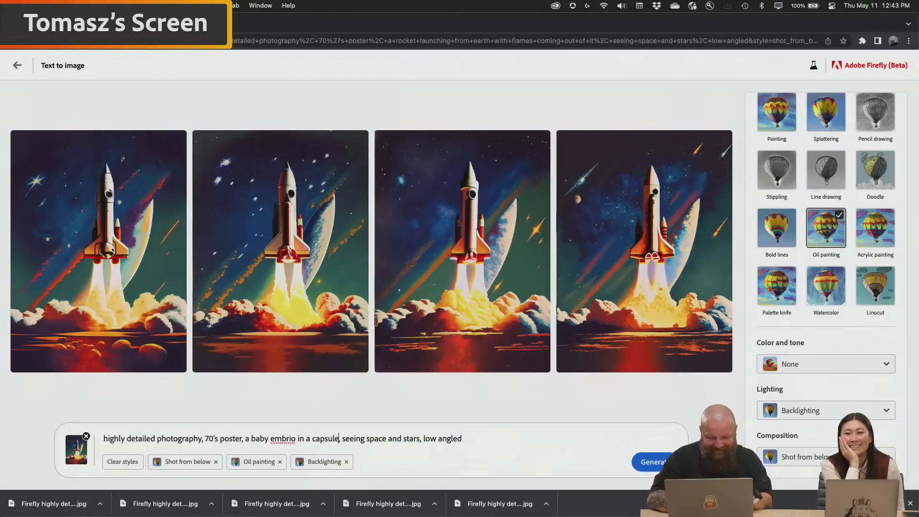
right_click(285, 439)
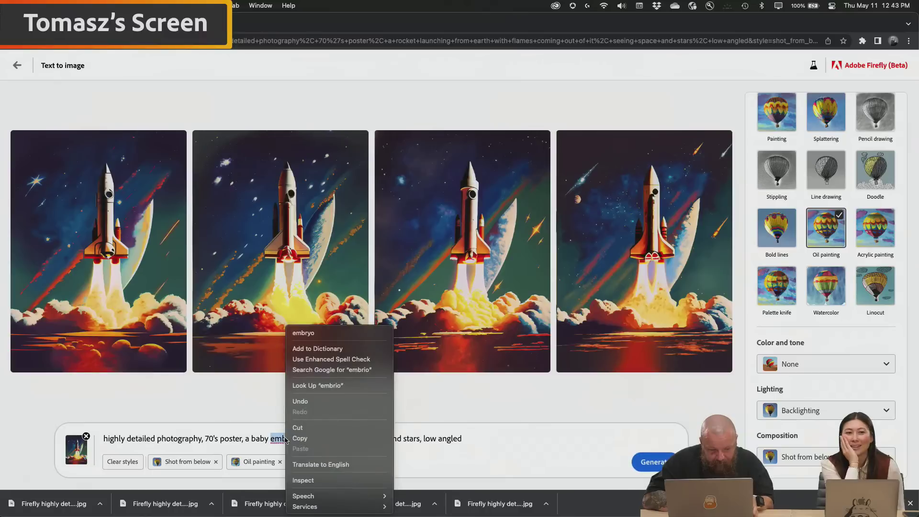
click(320, 333)
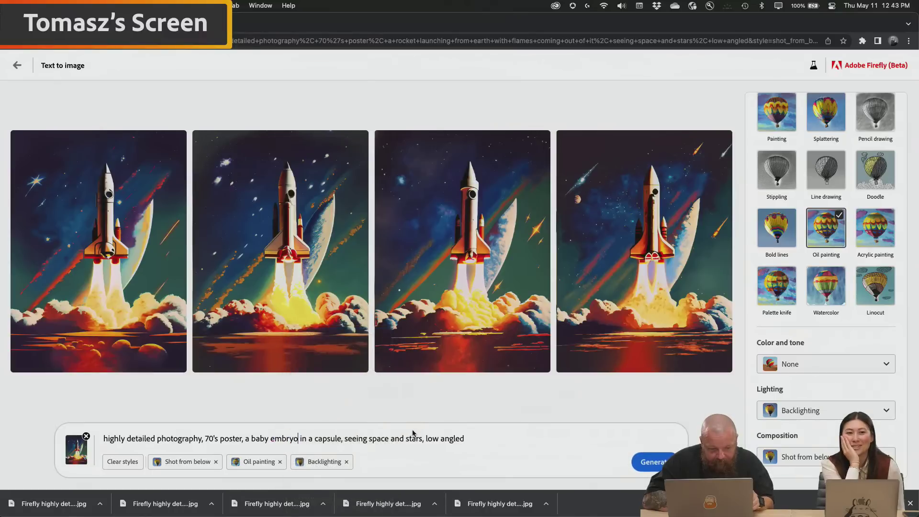
click(656, 462)
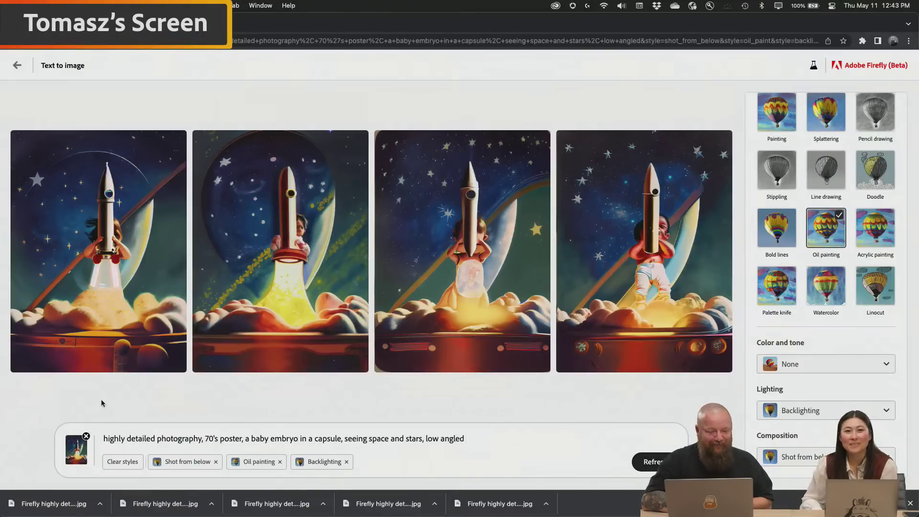
Remove the reference image, add "floating in space" after "capsule" in the prompt, and regenerate the images.
click(87, 436)
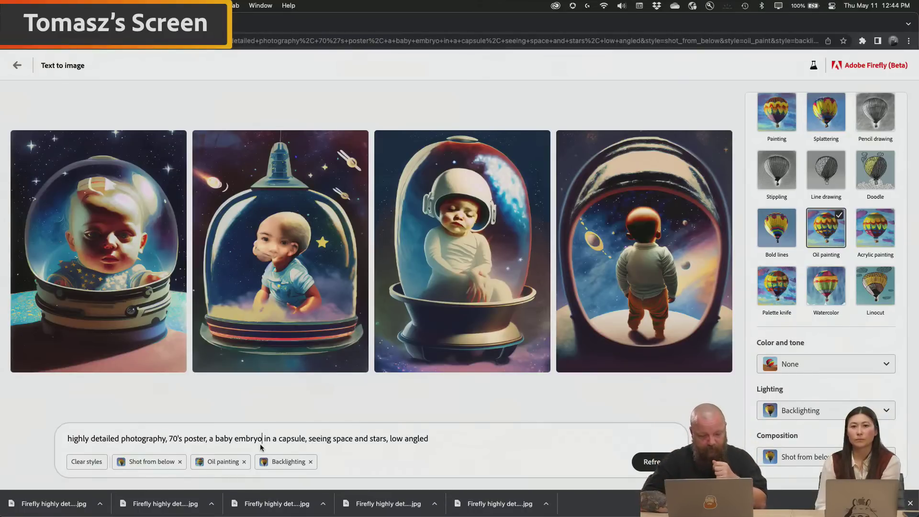
click(305, 439)
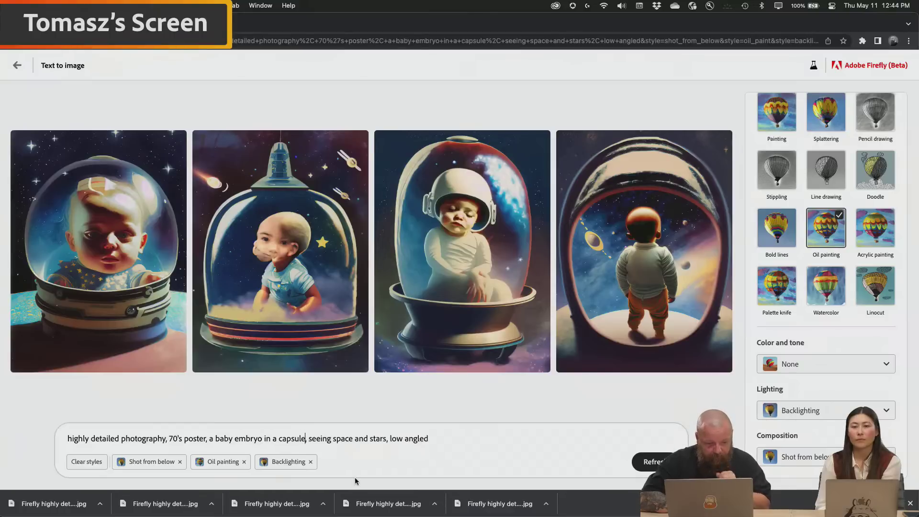
text(floating)
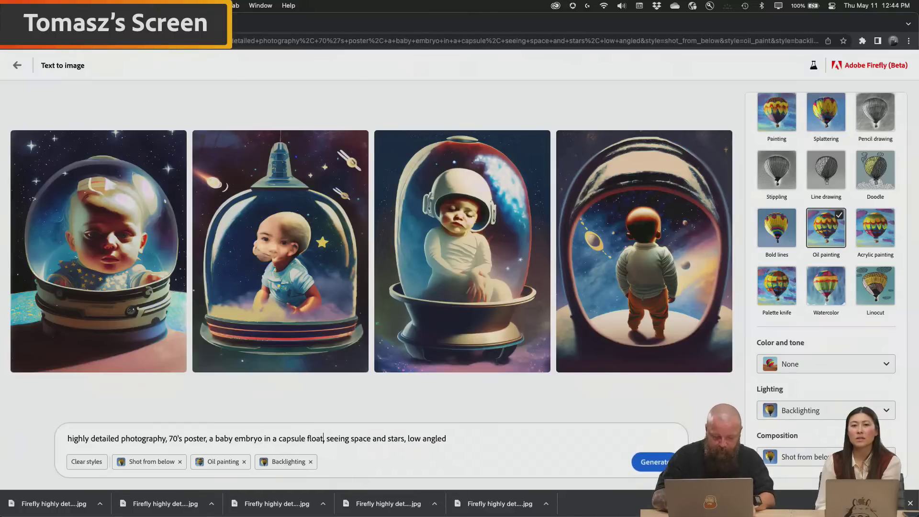
text( in space)
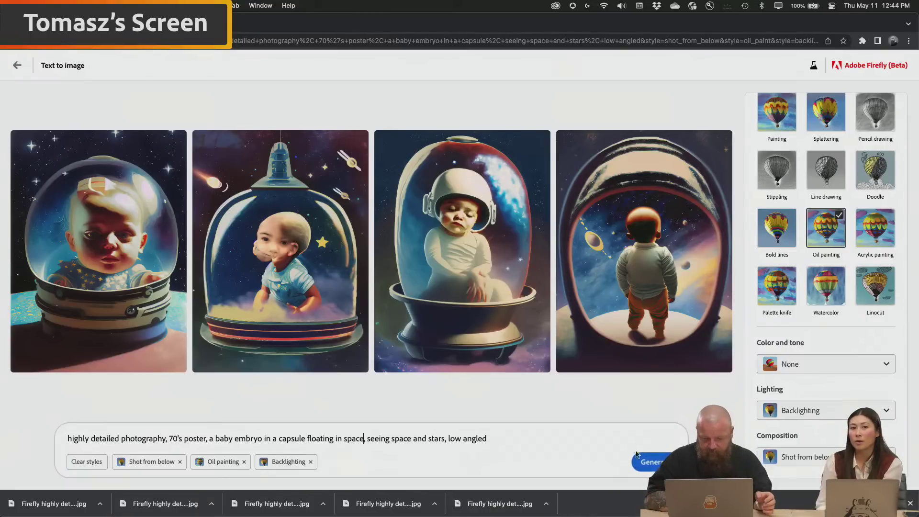
click(654, 465)
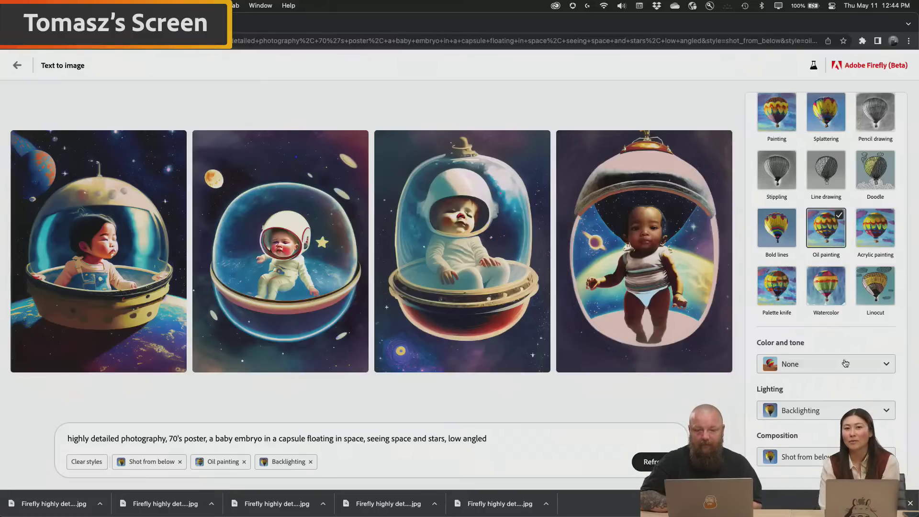
Download the fourth and third baby-capsule images.
click(703, 141)
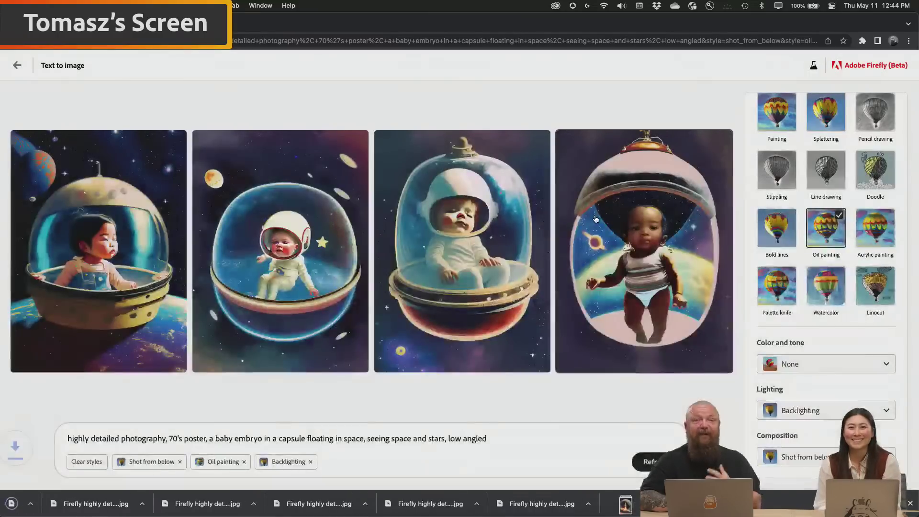
mouse_move(596, 219)
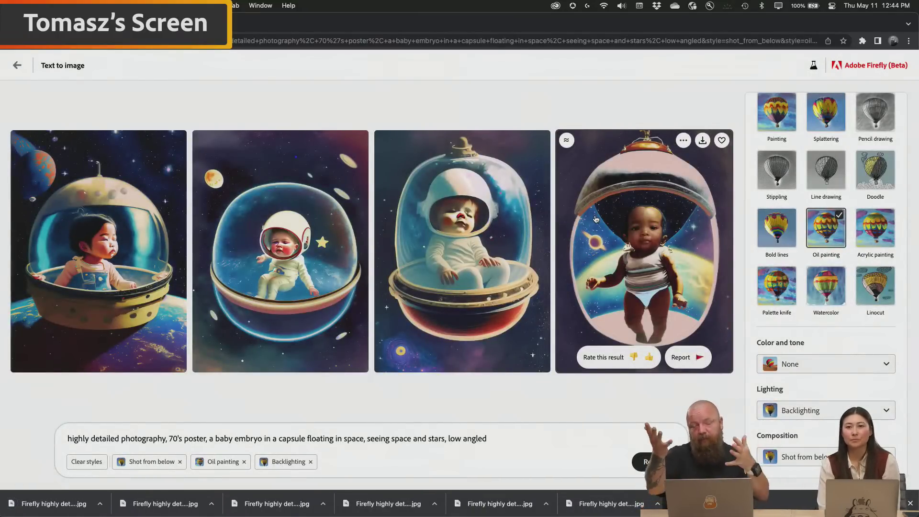
mouse_move(522, 143)
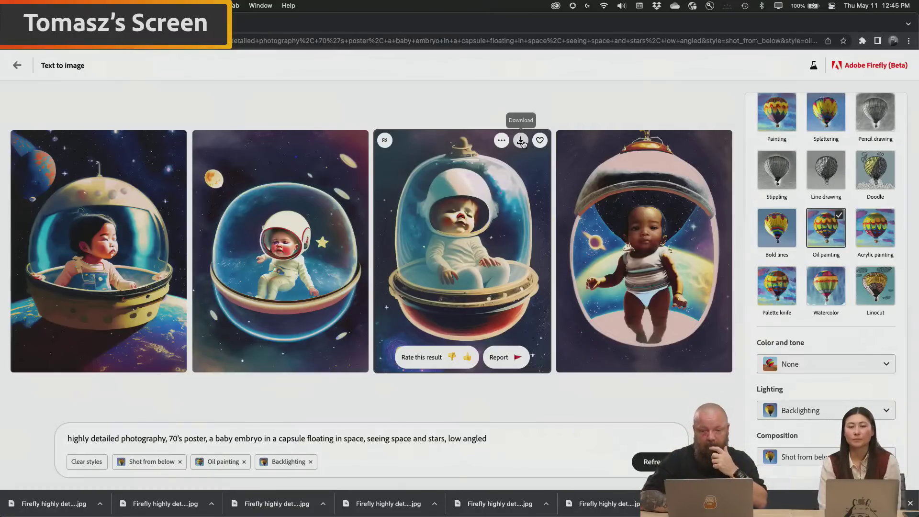
click(521, 141)
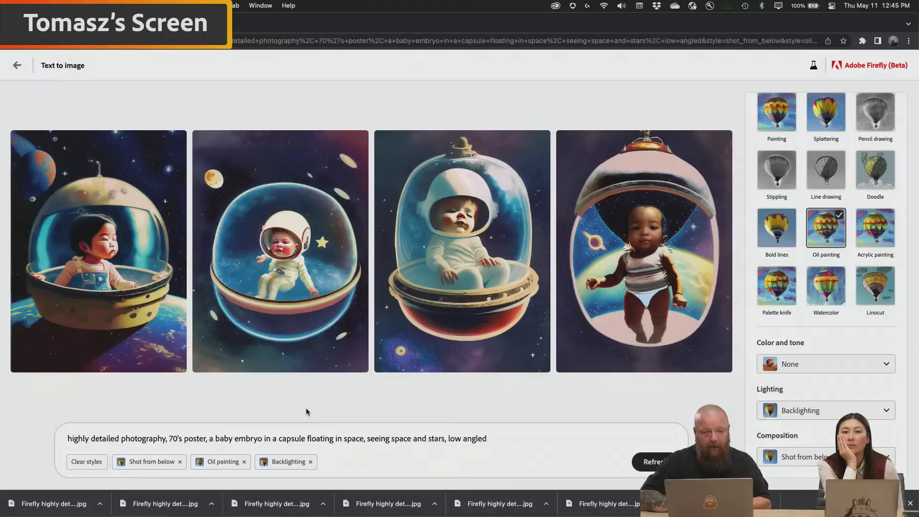
mouse_move(514, 234)
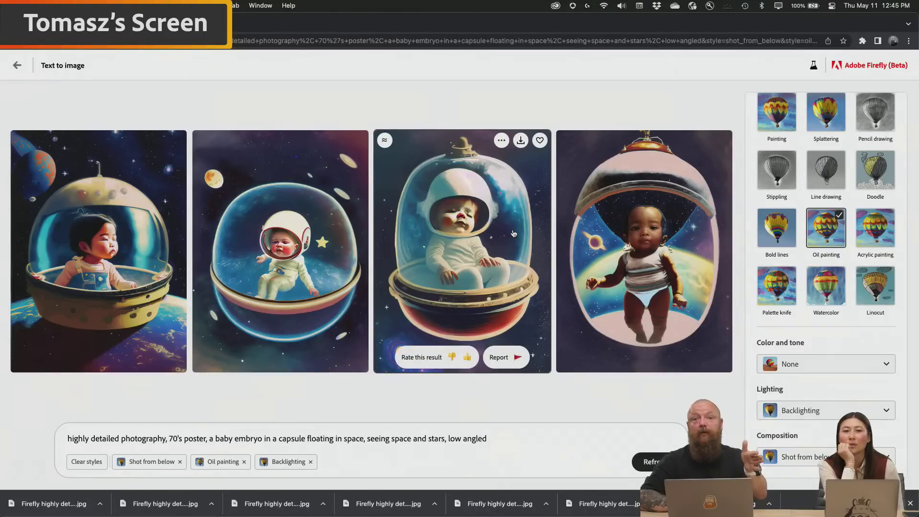
Refresh the baby-capsule results with the same prompt and download the first image of the new set.
click(656, 461)
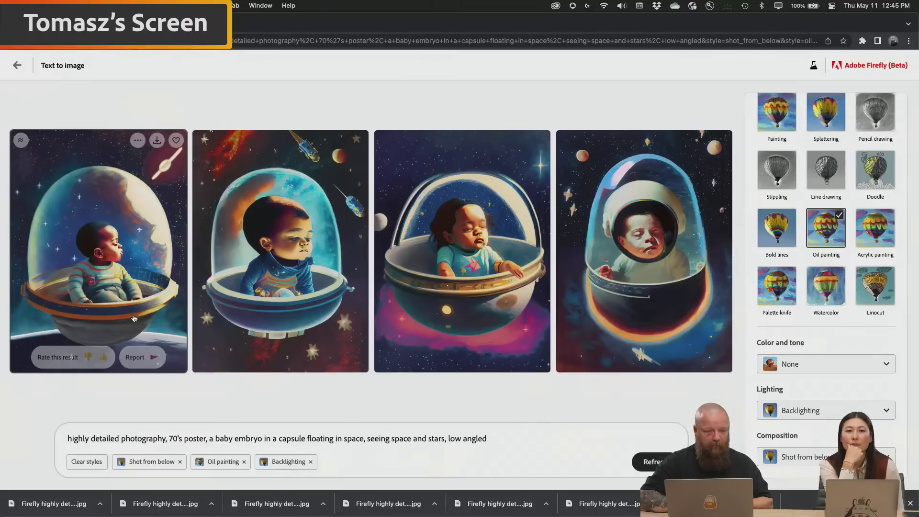
mouse_move(173, 144)
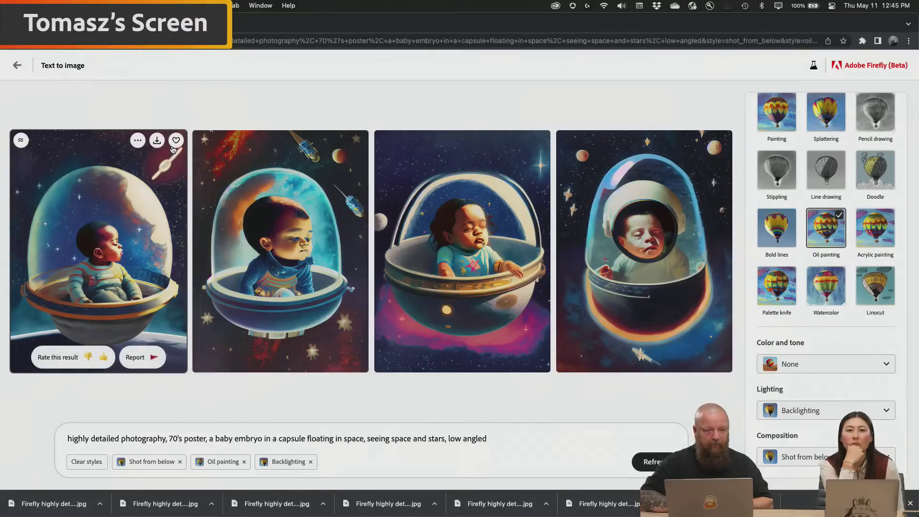
click(157, 141)
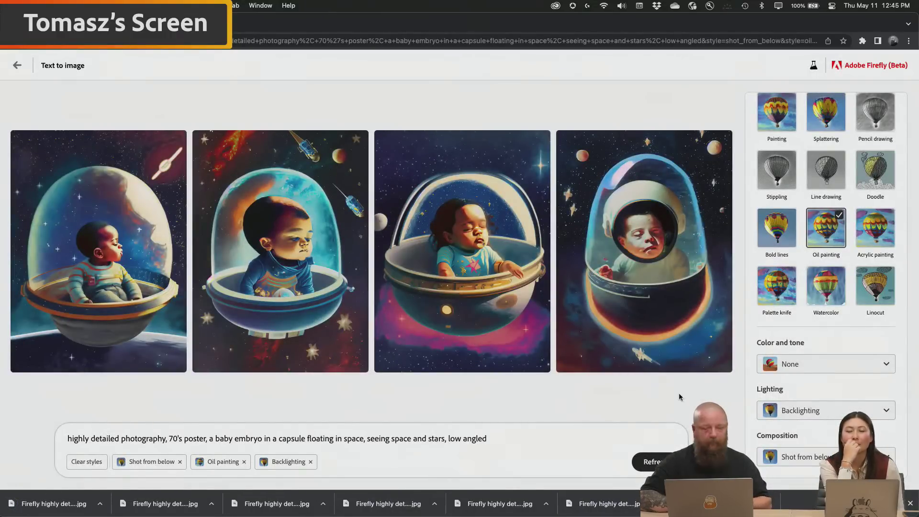
Refresh the results once more and download the second and first images of that set.
click(655, 456)
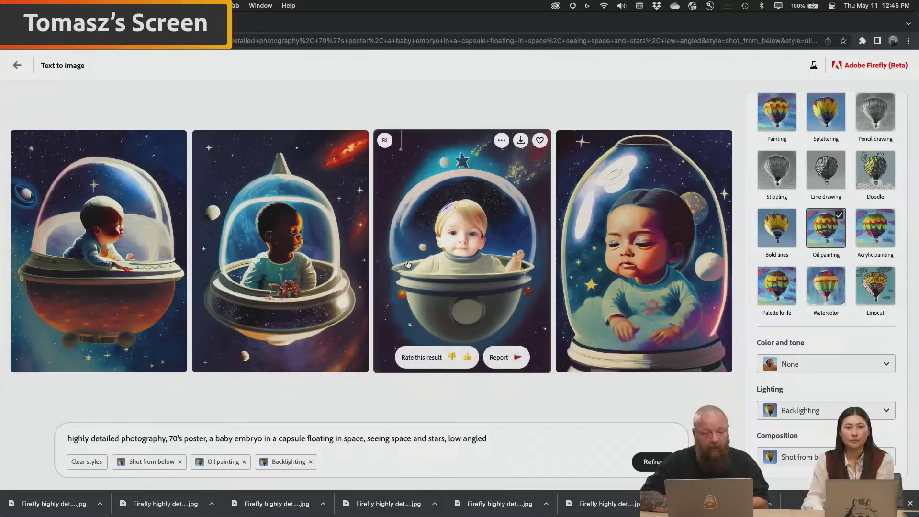
mouse_move(302, 233)
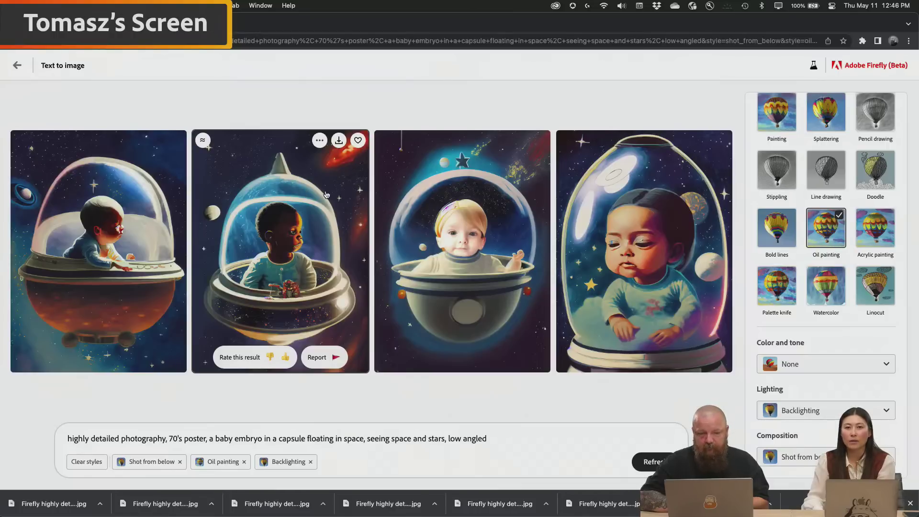
click(339, 140)
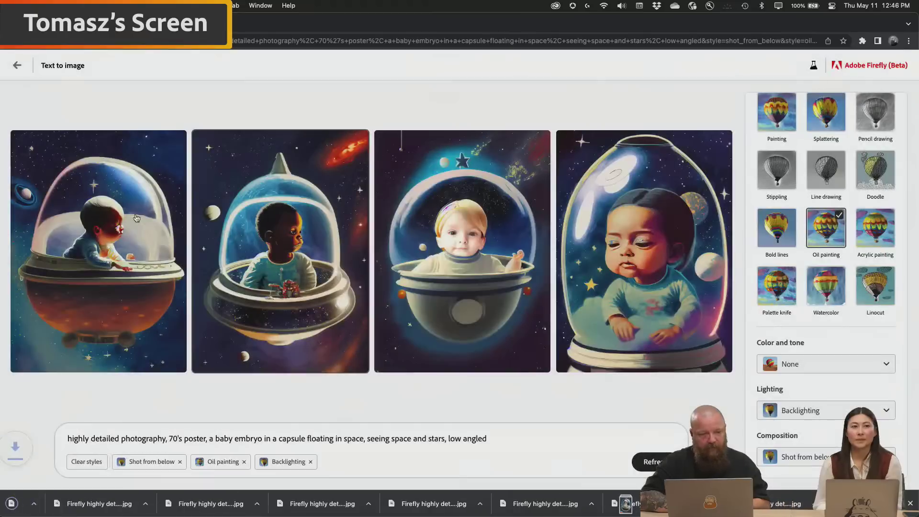
click(157, 141)
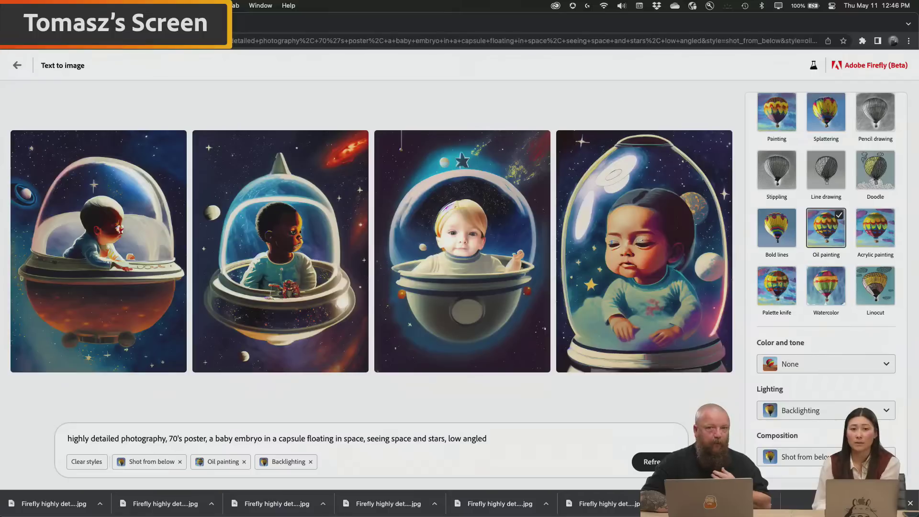
Return to the earlier set of baby-capsule results in the browser, and switch to Photoshop.
click(10, 40)
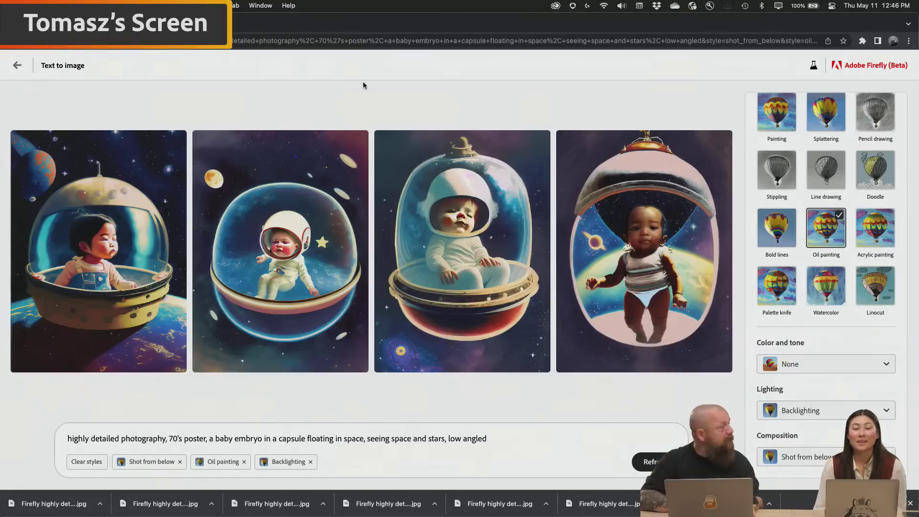
key(super+Tab)
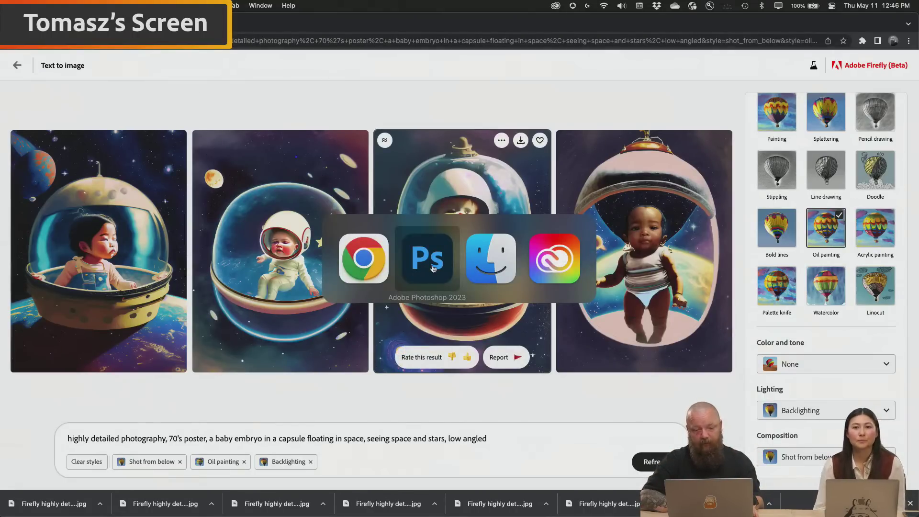
click(433, 269)
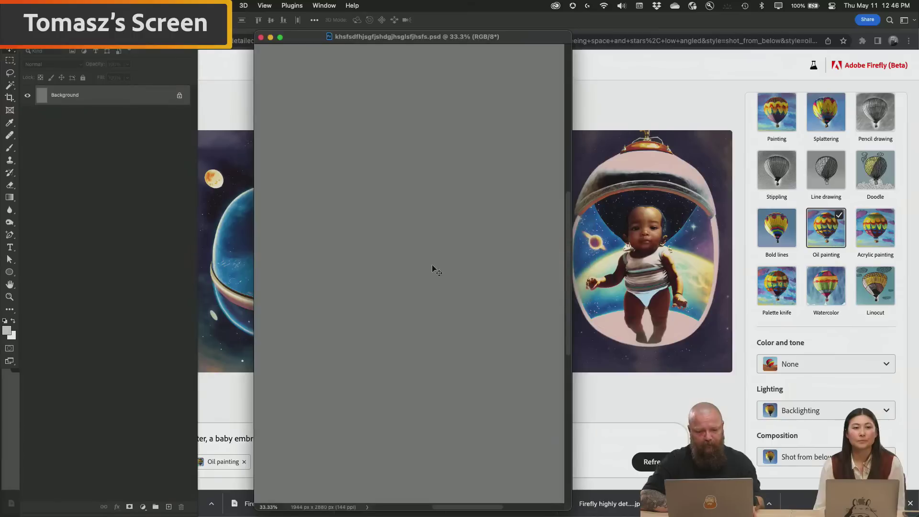
Hide the browser, Finder and Creative Cloud windows so that only the empty Photoshop poster document stays on the desktop.
click(608, 55)
key(super+h)
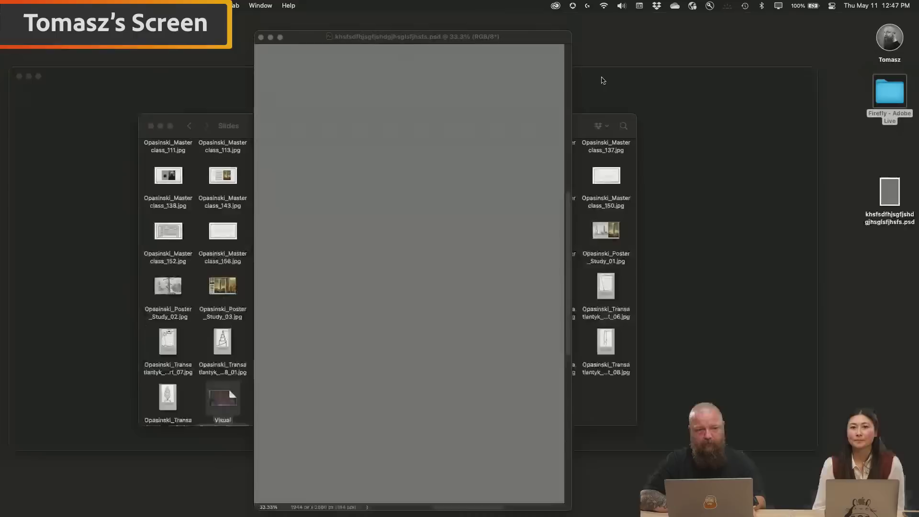
key(super+h)
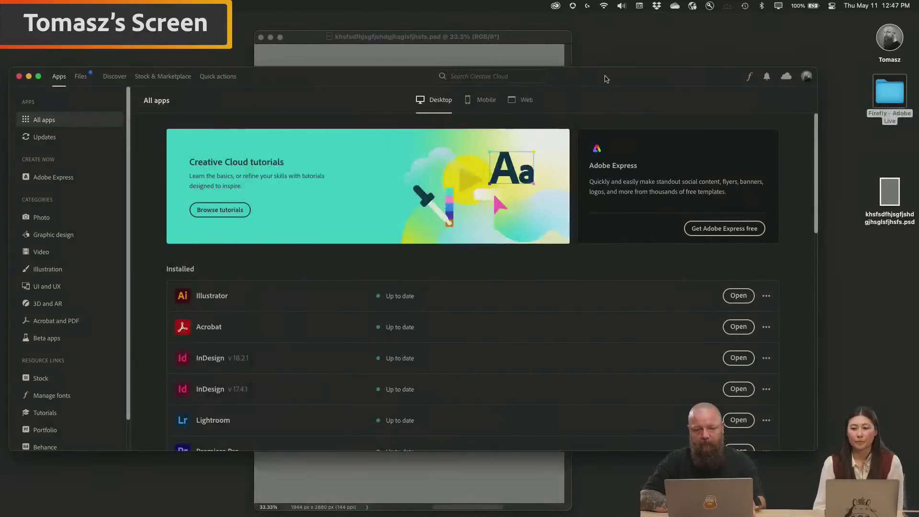
key(super+h)
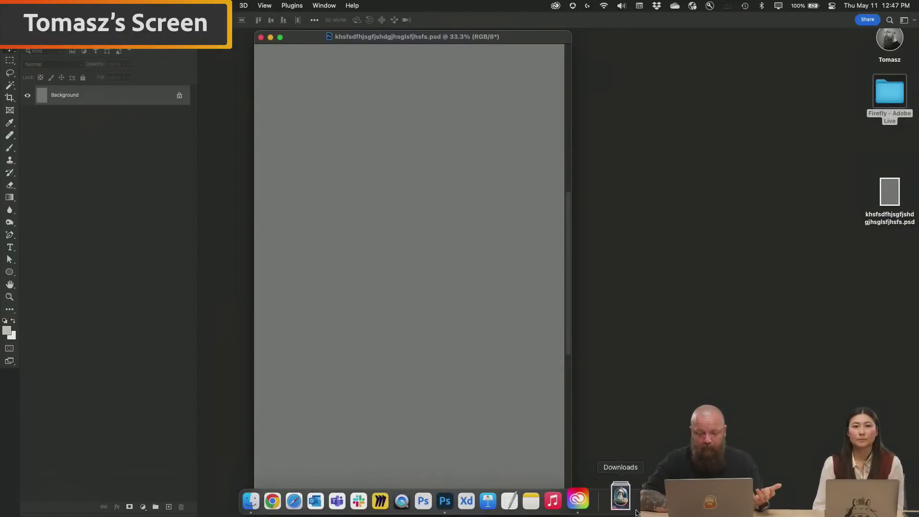
Show the Downloads folder in Finder with the sidebar collapsed and larger thumbnails, and select the rocket image numbered (4).
click(625, 503)
click(675, 152)
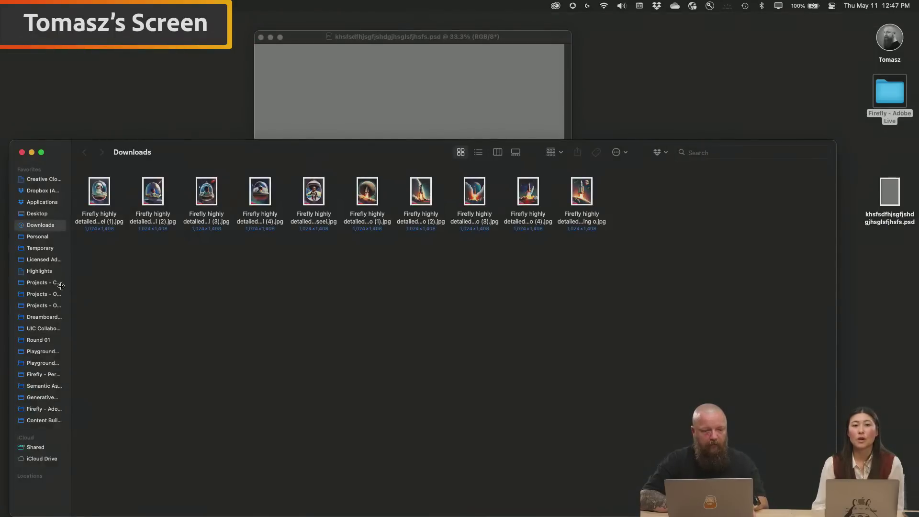
drag(61, 286, 2, 290)
drag(175, 154, 219, 78)
key(super+equal)
key(super+equal)
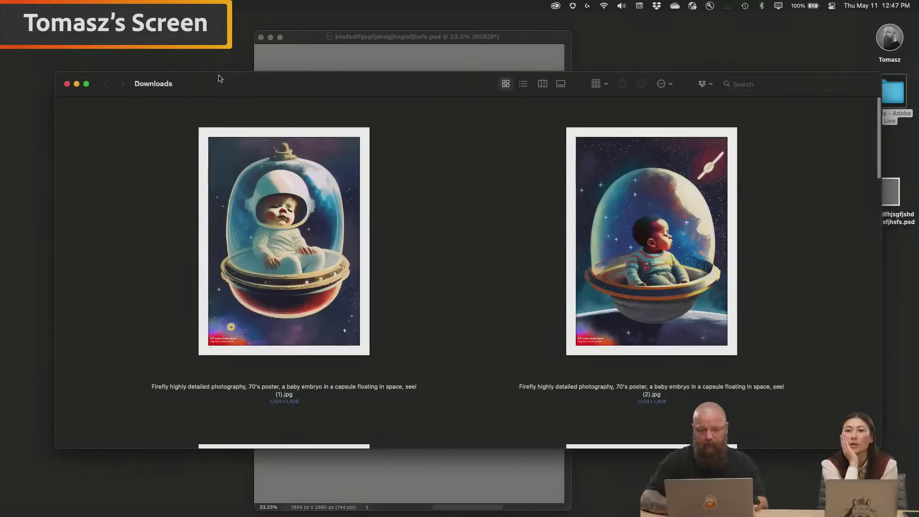
key(super+minus)
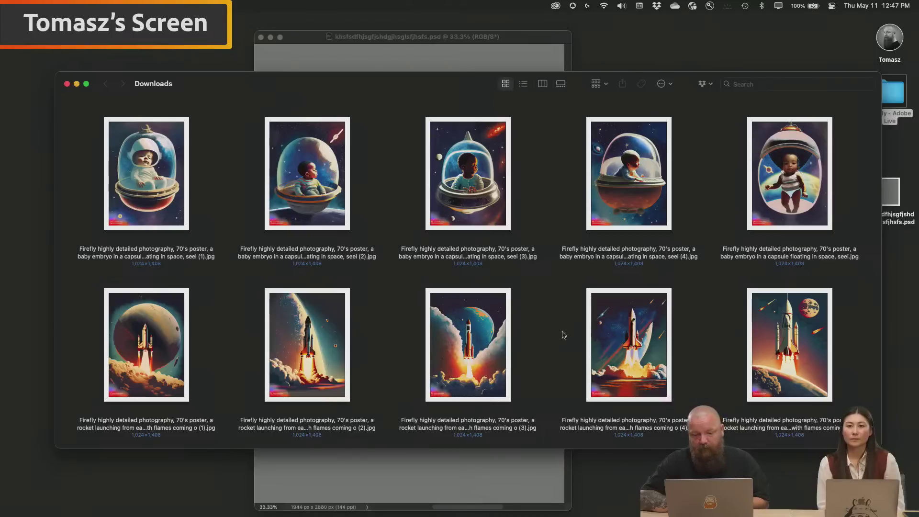
click(642, 340)
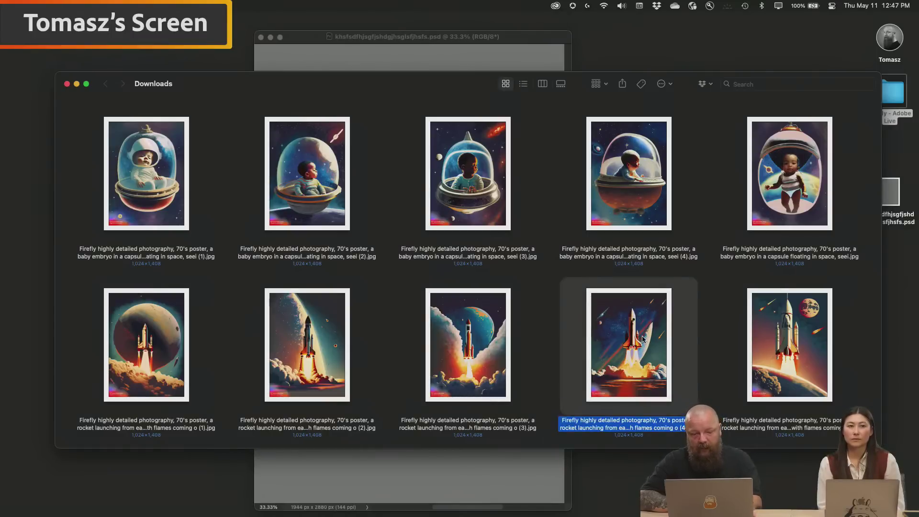
Preview the rocket images numbered (4), (3) and (2) at large size, one after another.
key(space)
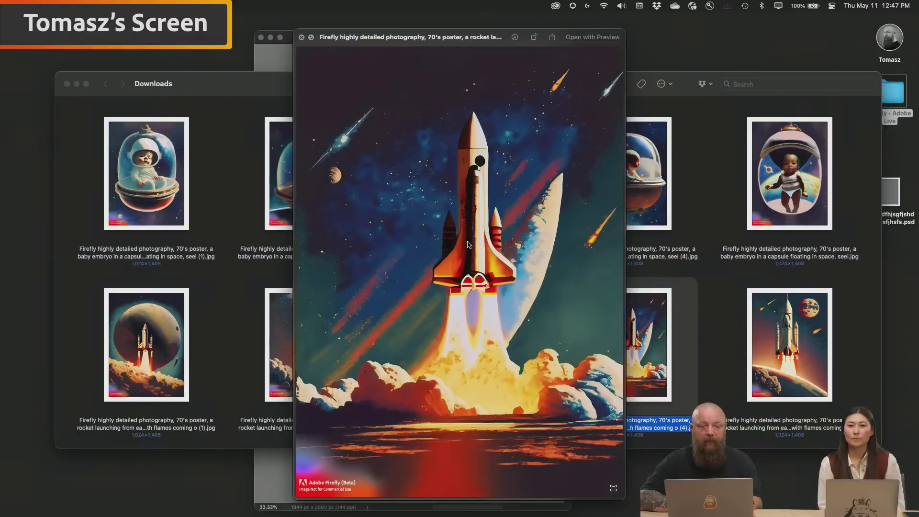
key(space)
click(485, 365)
key(space)
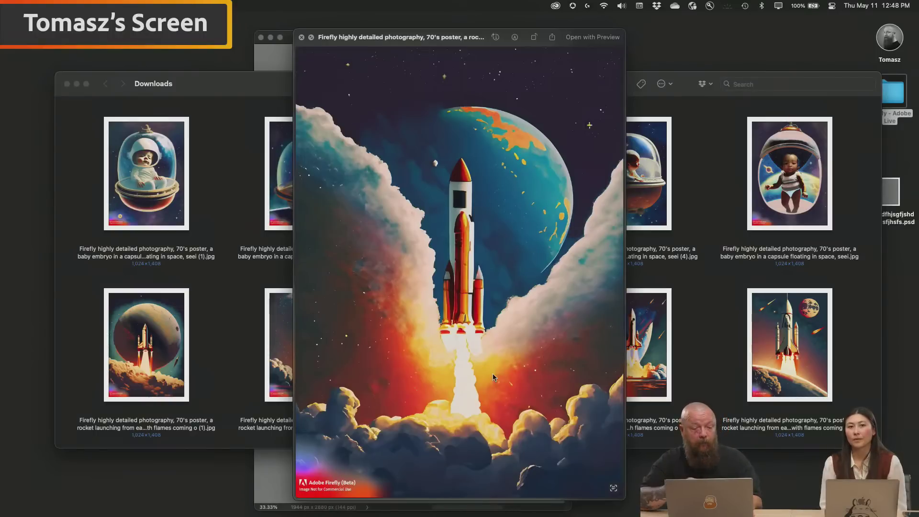
key(space)
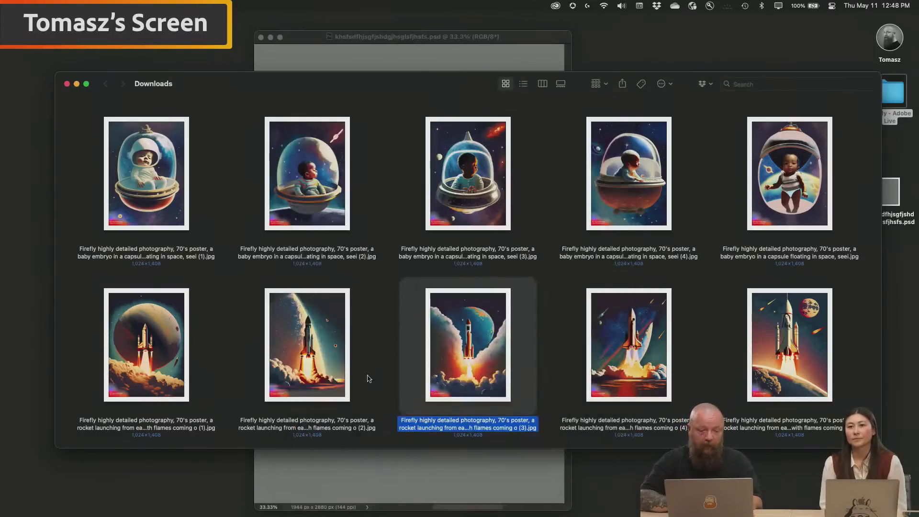
click(325, 346)
key(space)
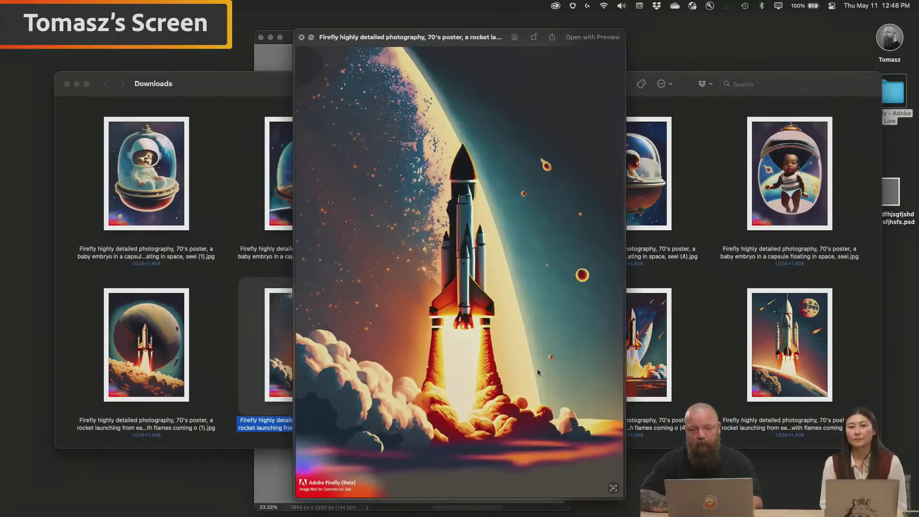
key(space)
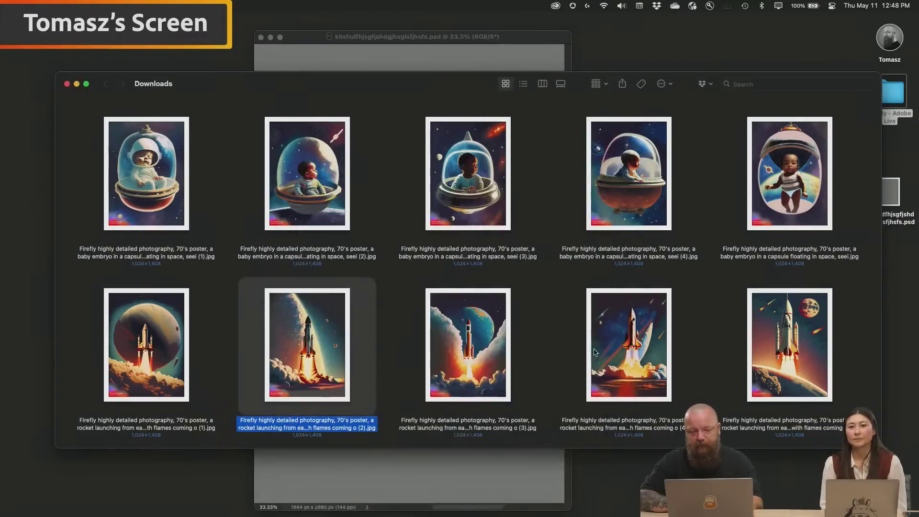
Compare rocket images (4) and (2) by previewing them alternately at large size.
click(634, 355)
key(space)
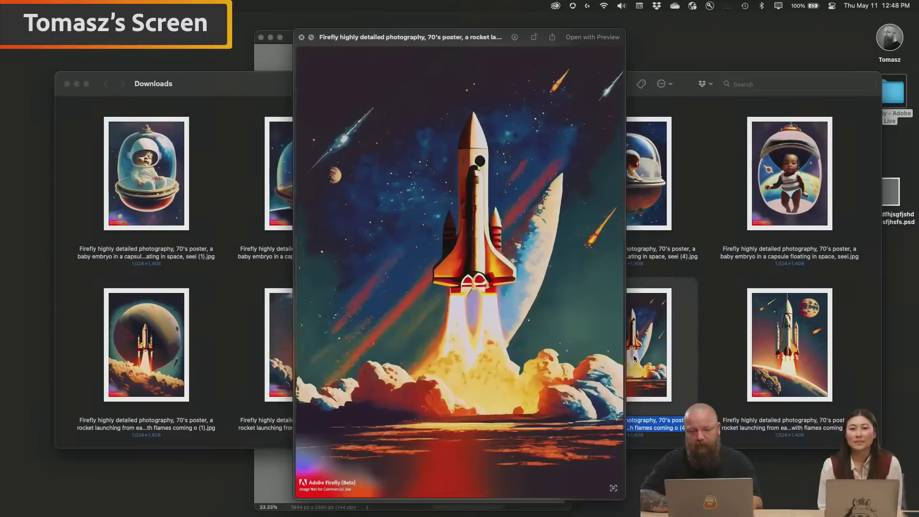
key(space)
click(332, 335)
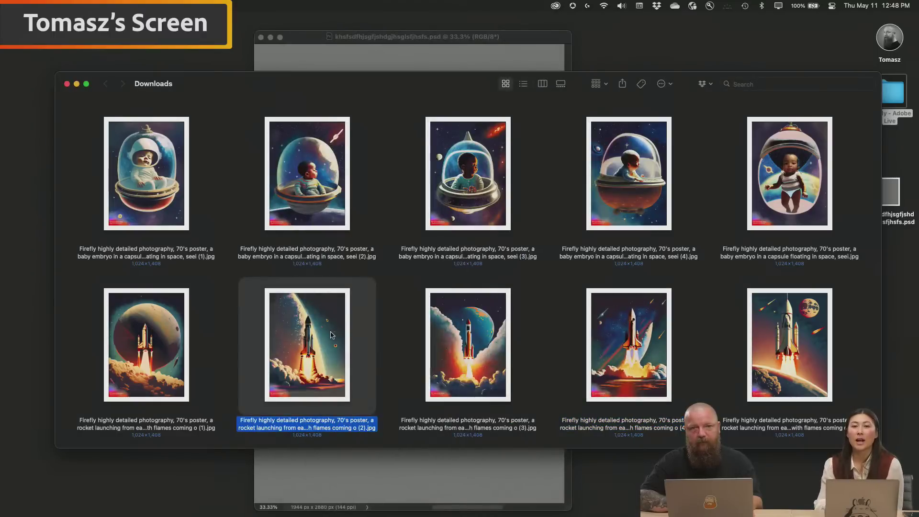
key(space)
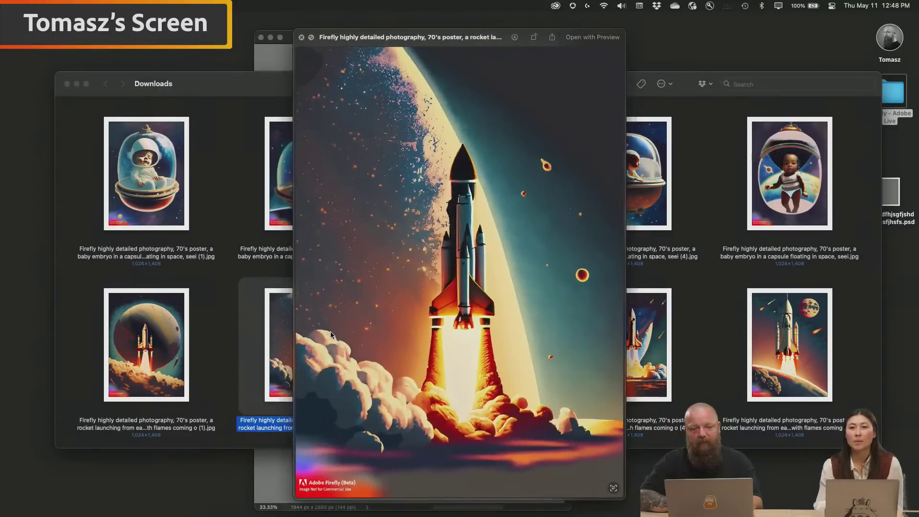
key(space)
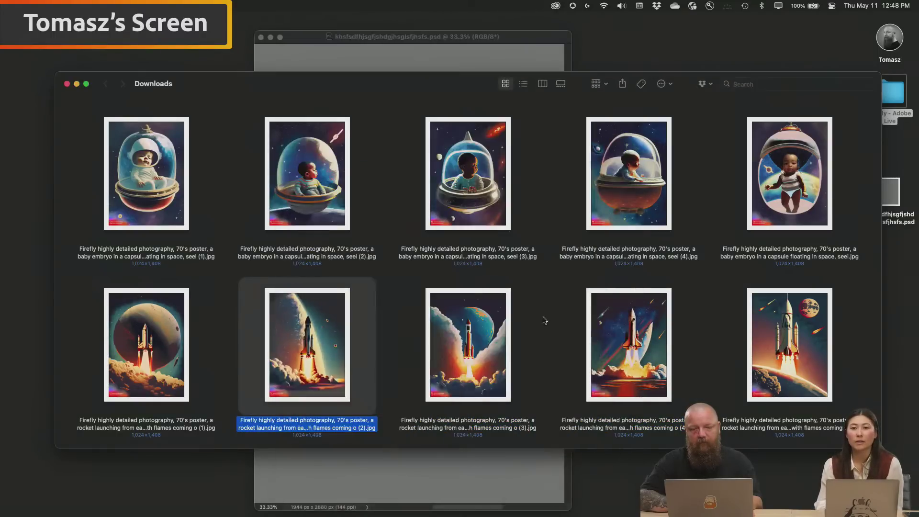
click(629, 353)
key(space)
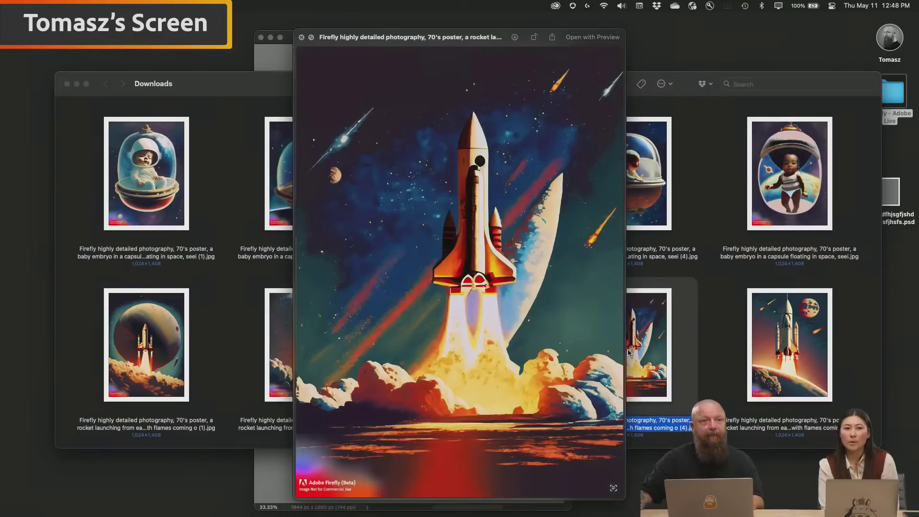
key(space)
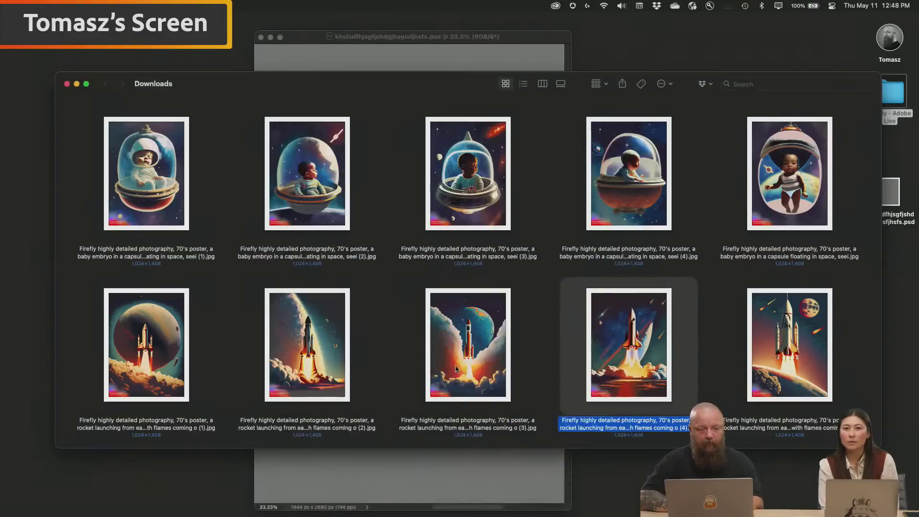
click(343, 352)
key(space)
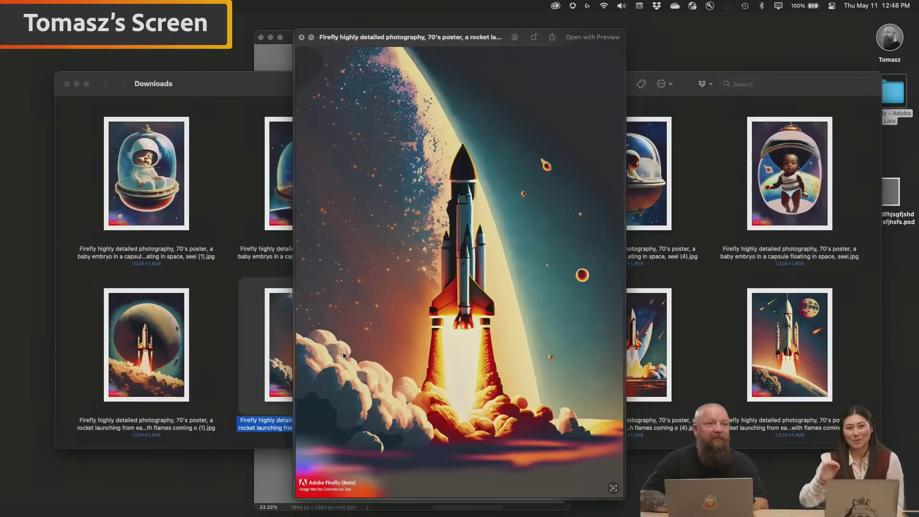
key(space)
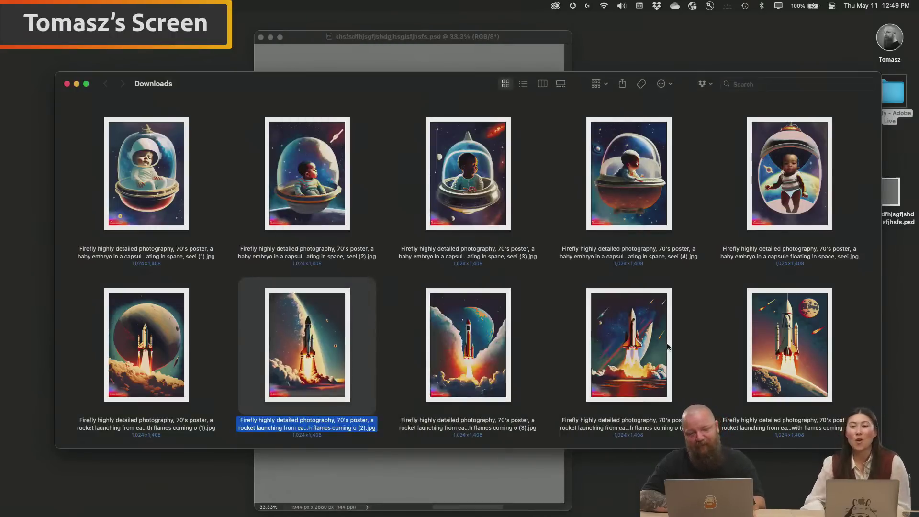
Place rocket image (4) from the Downloads folder into the Photoshop poster document as a new layer.
click(622, 359)
drag(622, 358, 452, 473)
key(Return)
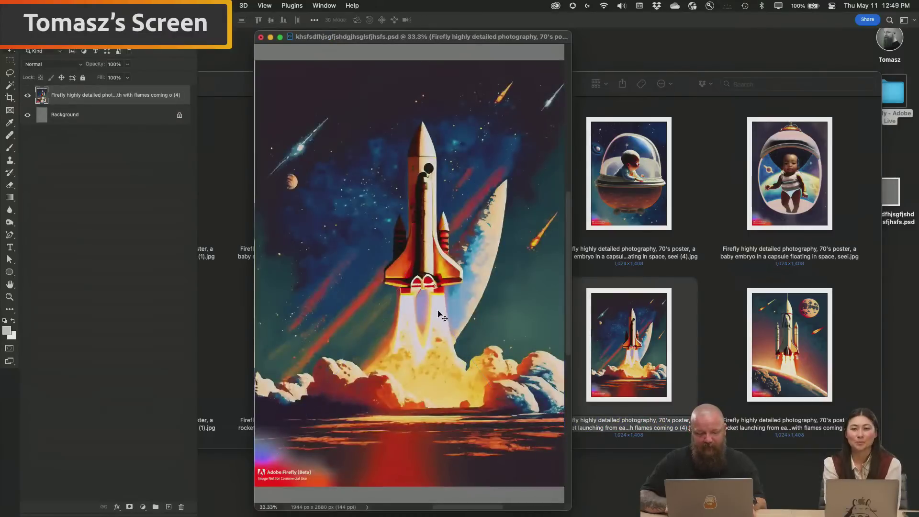
In full-screen view, enlarge the rocket layer until it covers the whole canvas and shift it so the rocket is centred horizontally.
key(f)
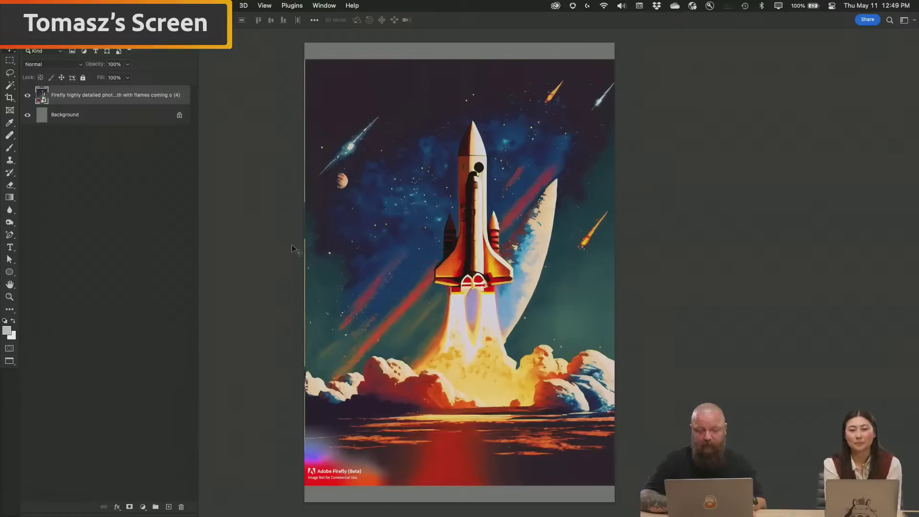
key(super+minus)
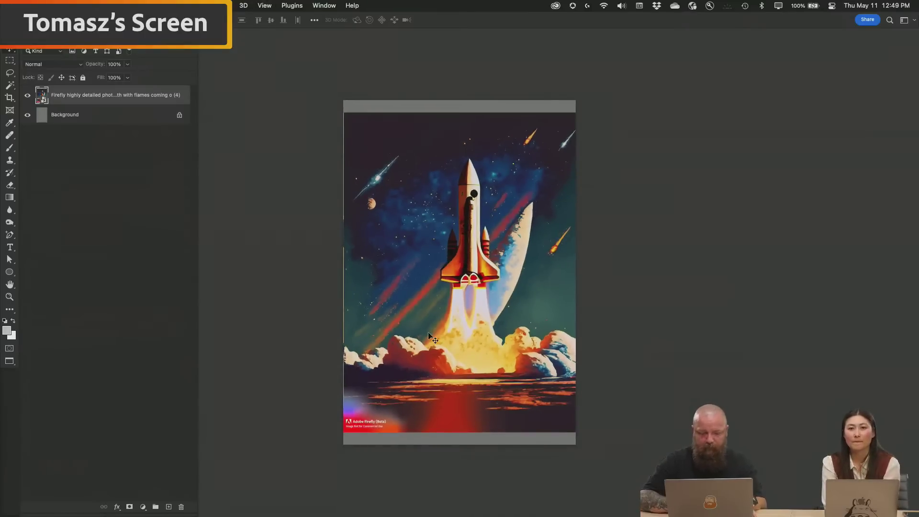
key(super+t)
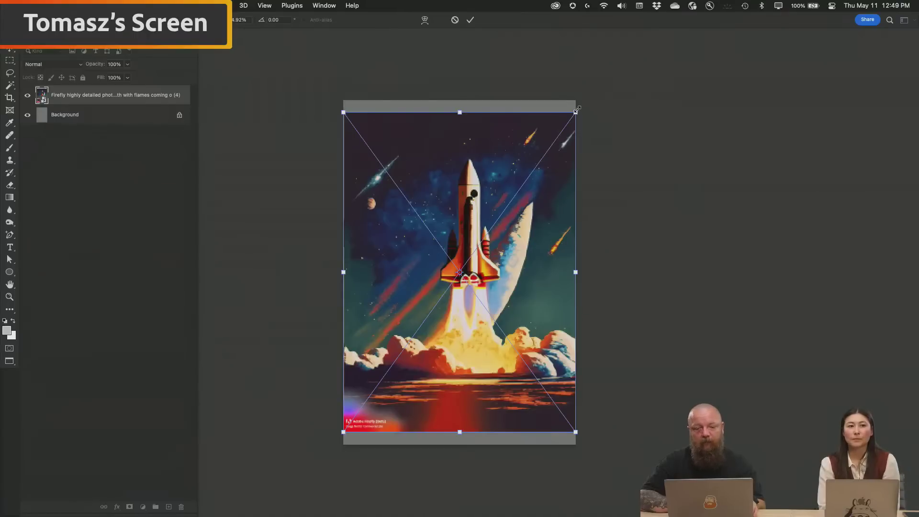
drag(576, 112, 602, 75)
drag(543, 179, 532, 178)
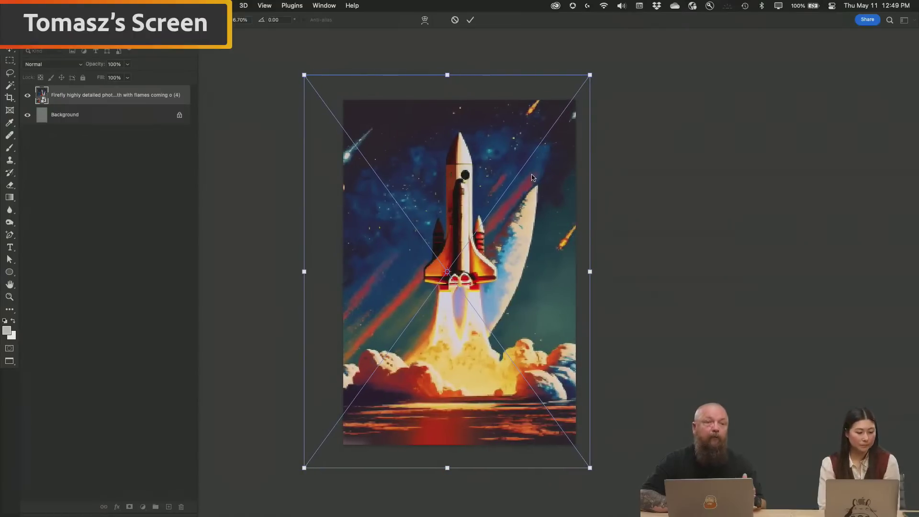
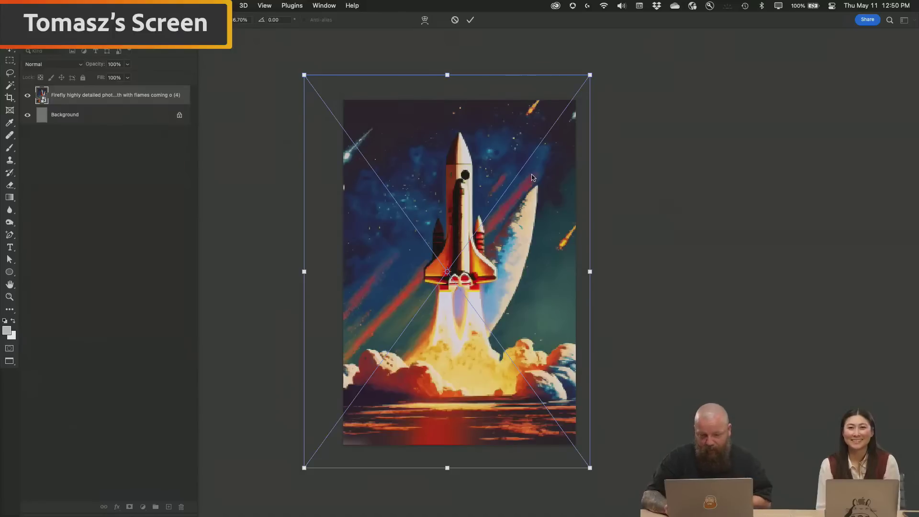
key(Return)
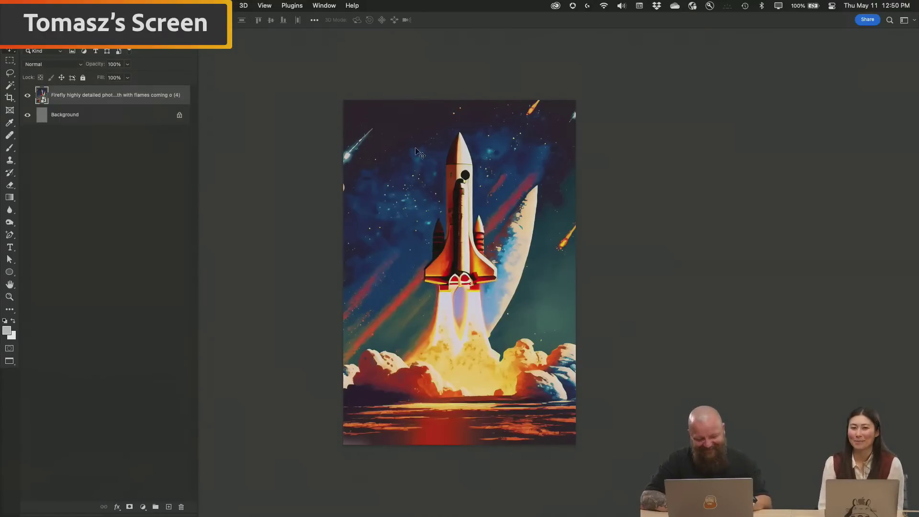
Return the poster to a floating window and switch to the Downloads folder in Finder.
key(f)
key(f)
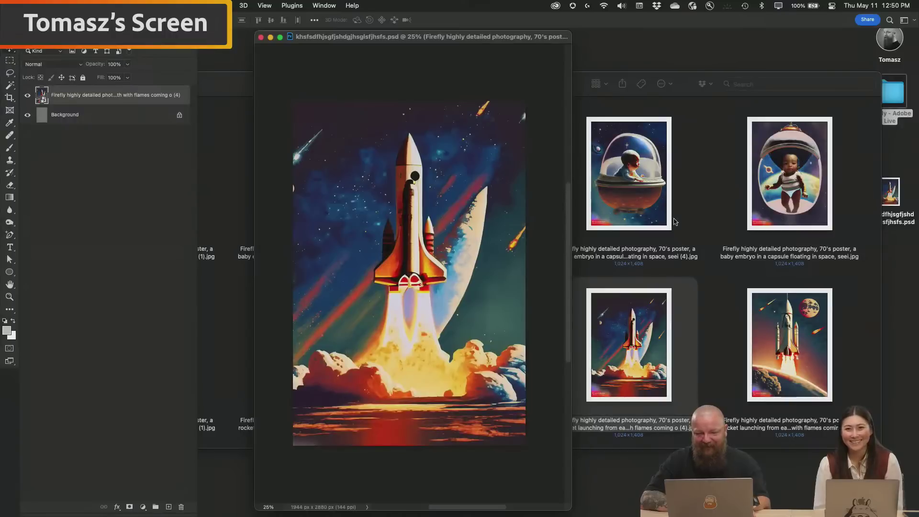
click(711, 225)
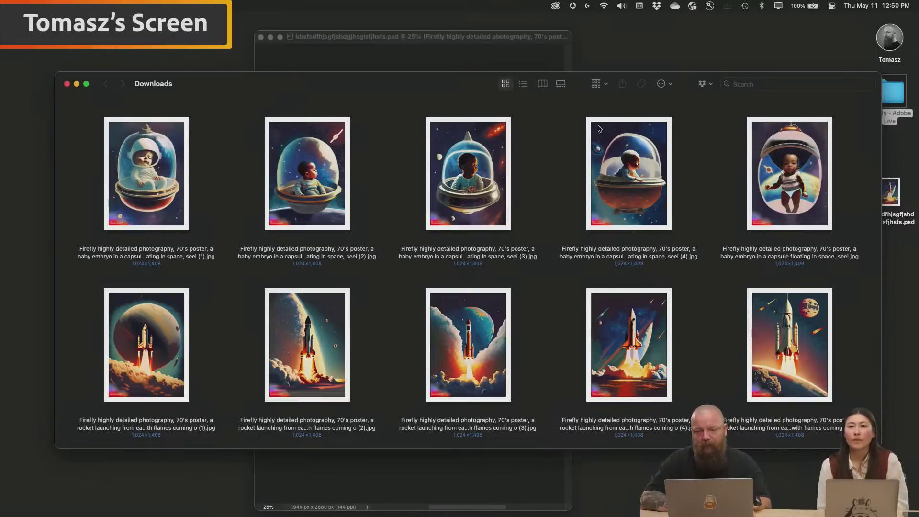
click(788, 170)
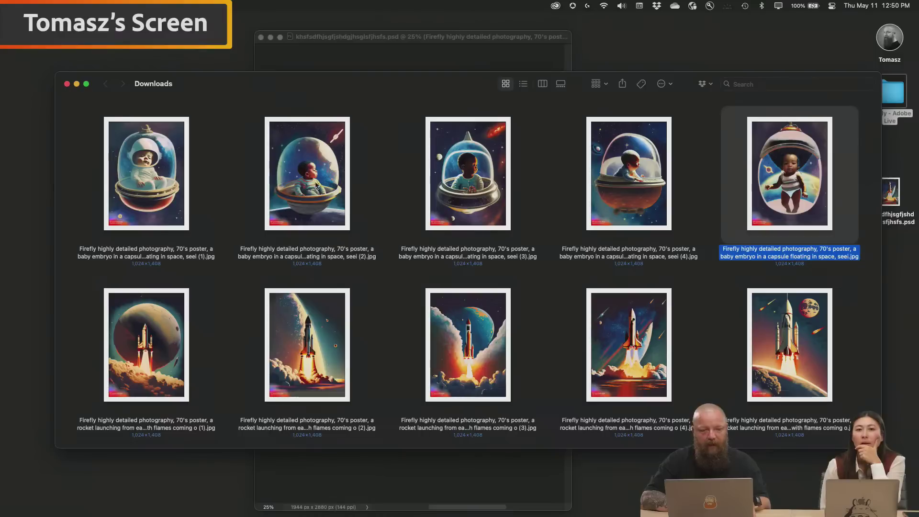
super+click(301, 180)
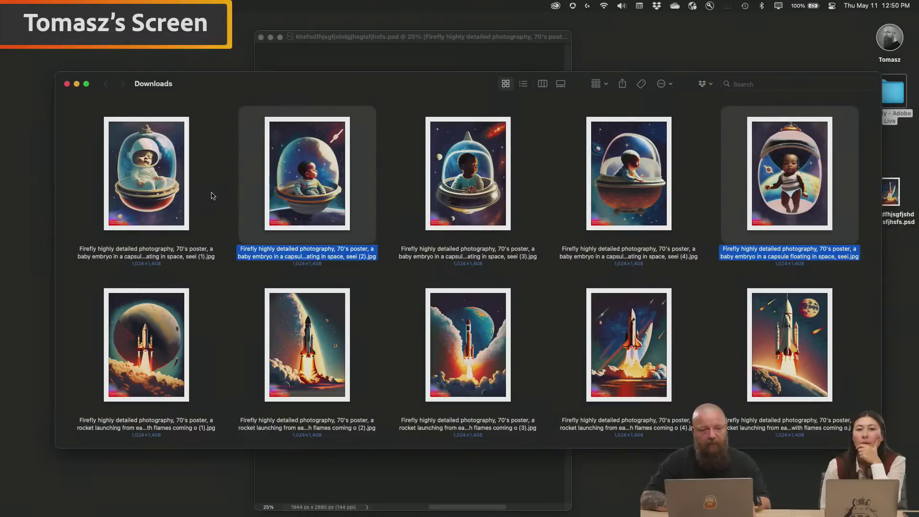
super+click(168, 185)
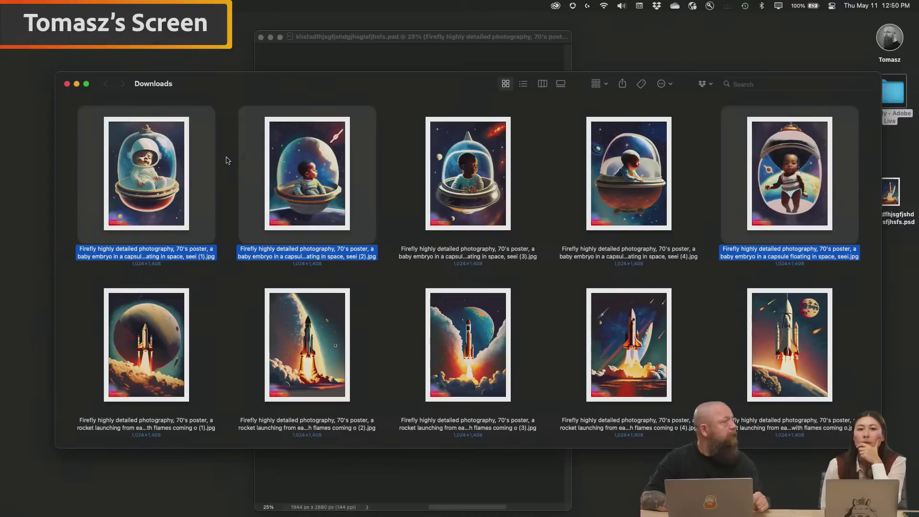
click(240, 273)
Place the baby-capsule images (2), (4) and the unnumbered one from Downloads into the Photoshop poster as separate layers above the rocket.
click(306, 201)
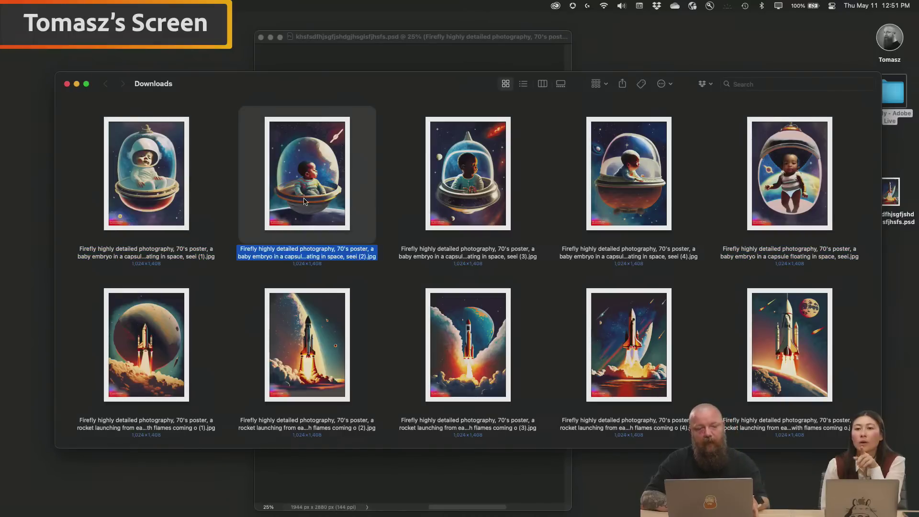
super+click(771, 197)
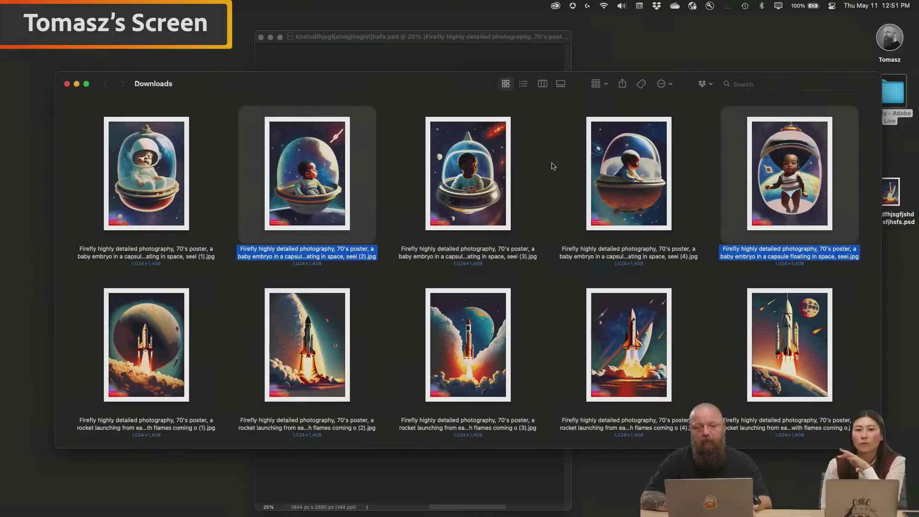
super+click(630, 204)
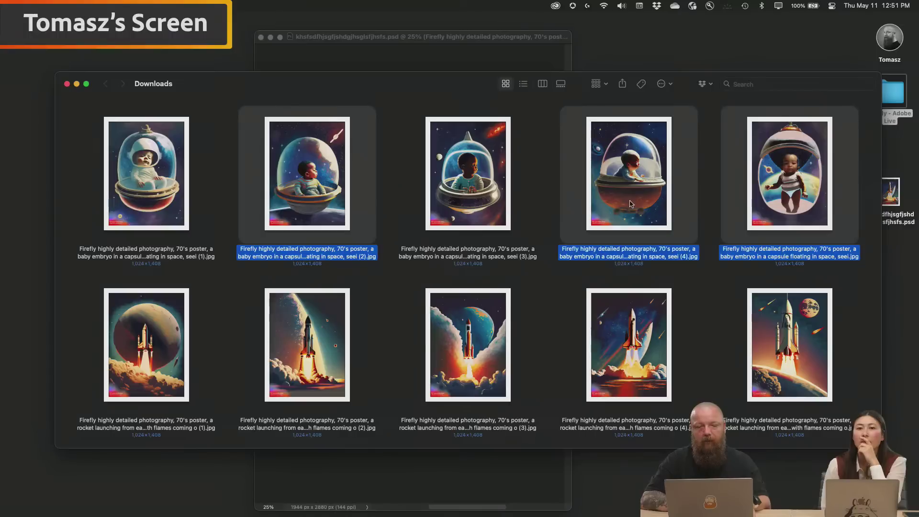
drag(465, 89, 421, 220)
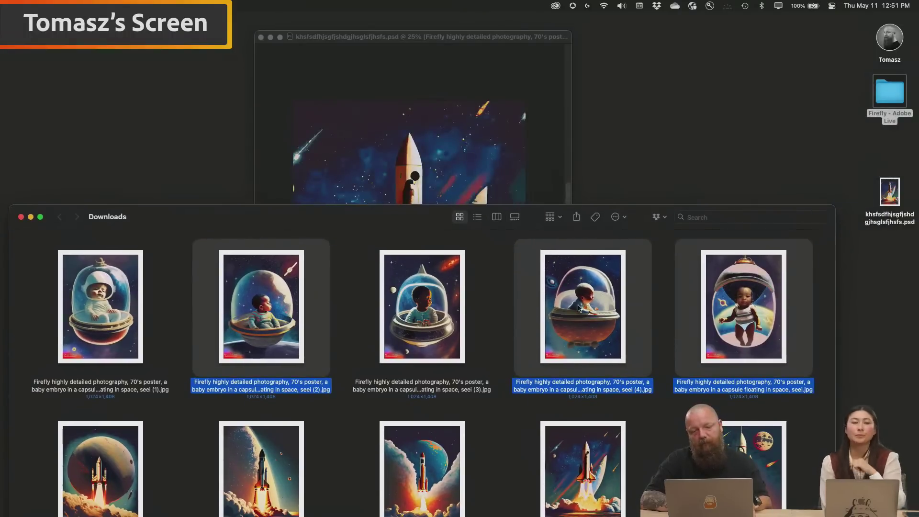
drag(558, 302, 458, 156)
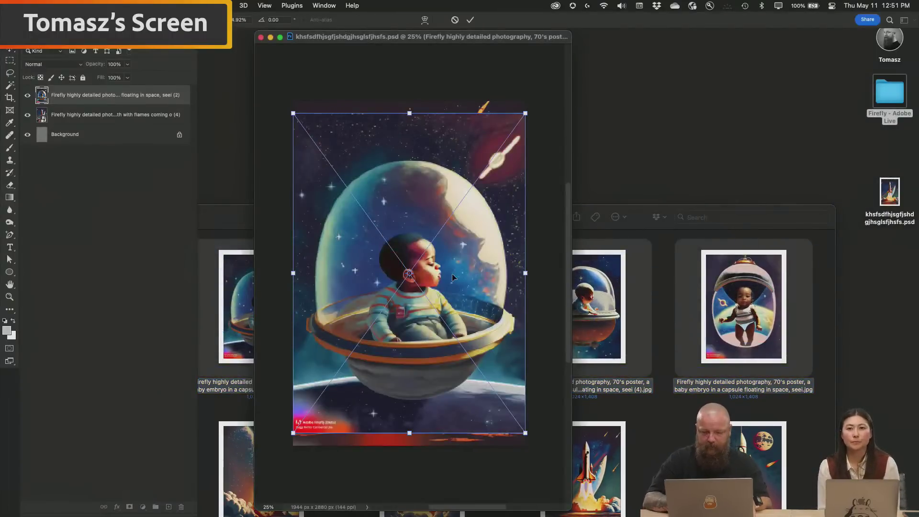
key(Return)
key(Return)
key(Return)
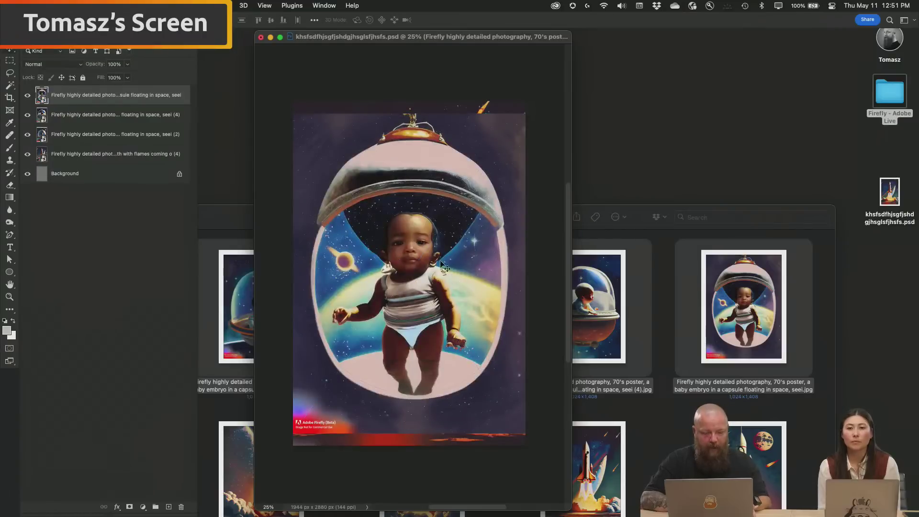
Show the poster full screen, fitted to the view, and hide the rocket layer and baby-capsule layers (2) and (4).
click(441, 264)
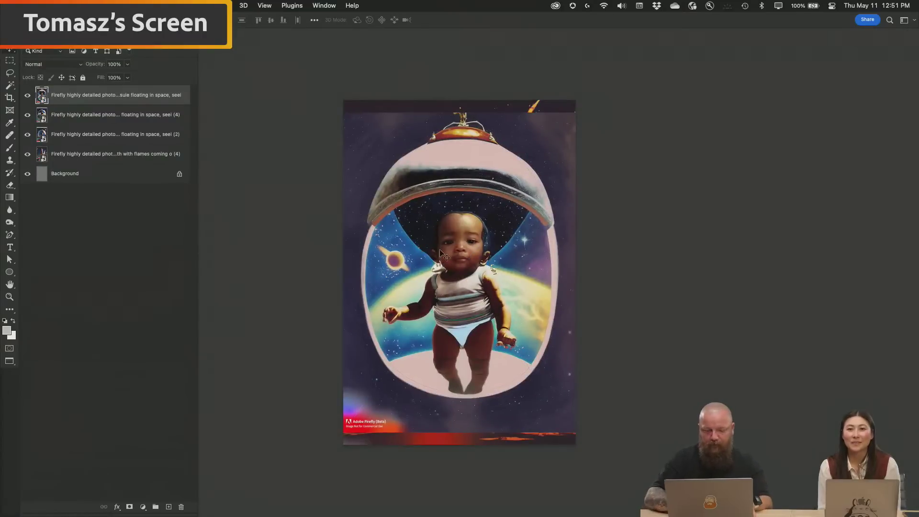
key(super+0)
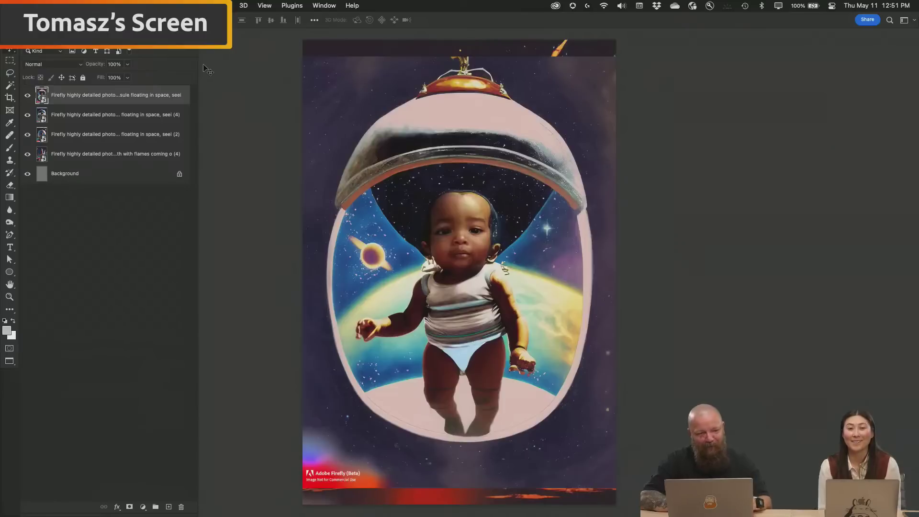
click(27, 155)
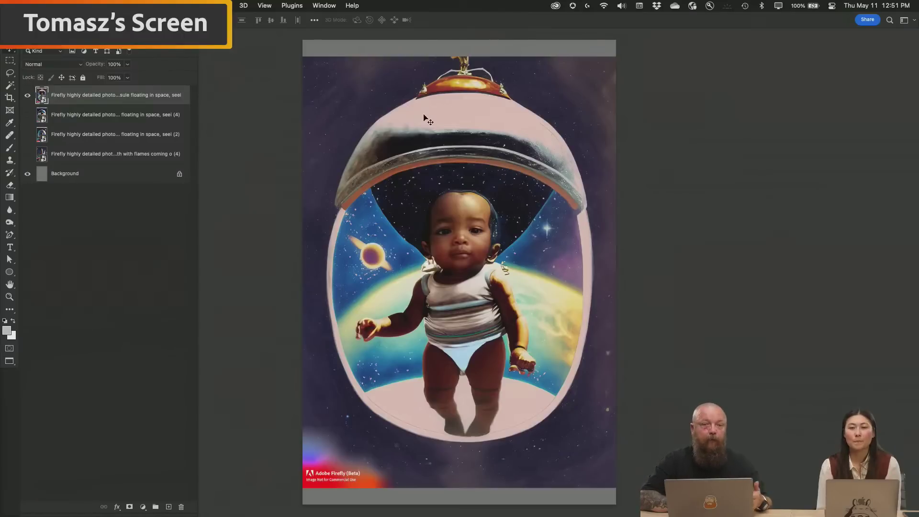
Open the Neural Filters for the visible baby-capsule layer and examine the Super Zoom filter's description without applying any filter.
click(220, 5)
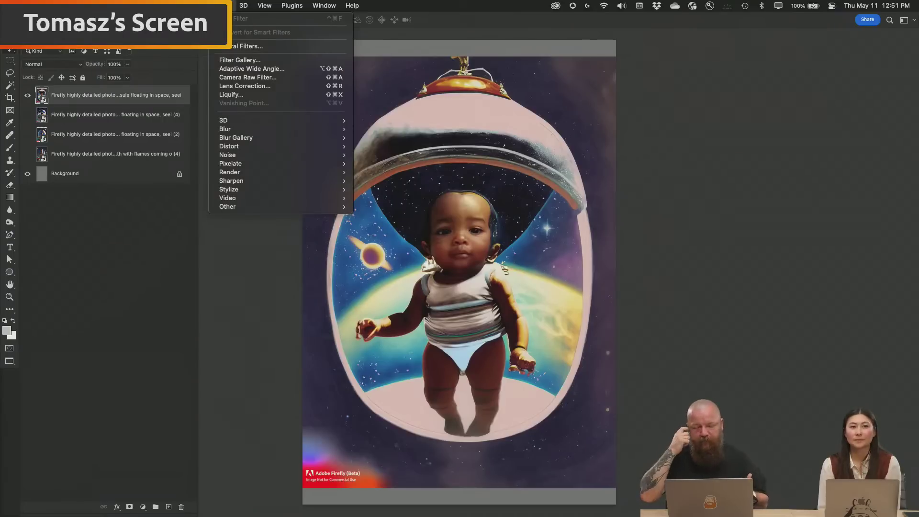
mouse_move(199, 5)
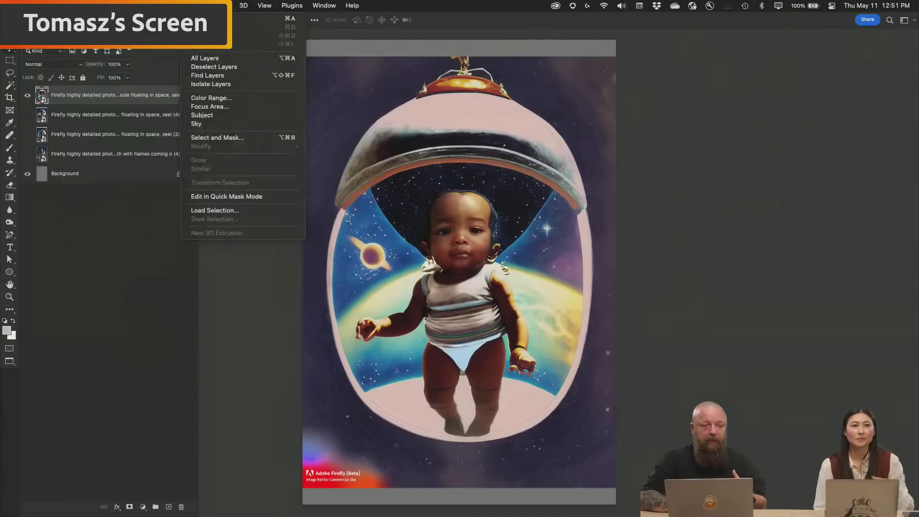
mouse_move(234, 5)
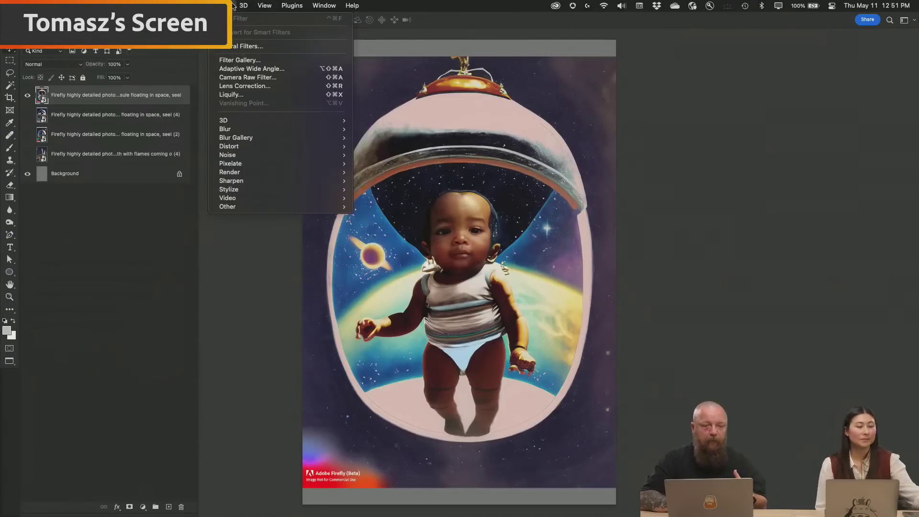
click(238, 46)
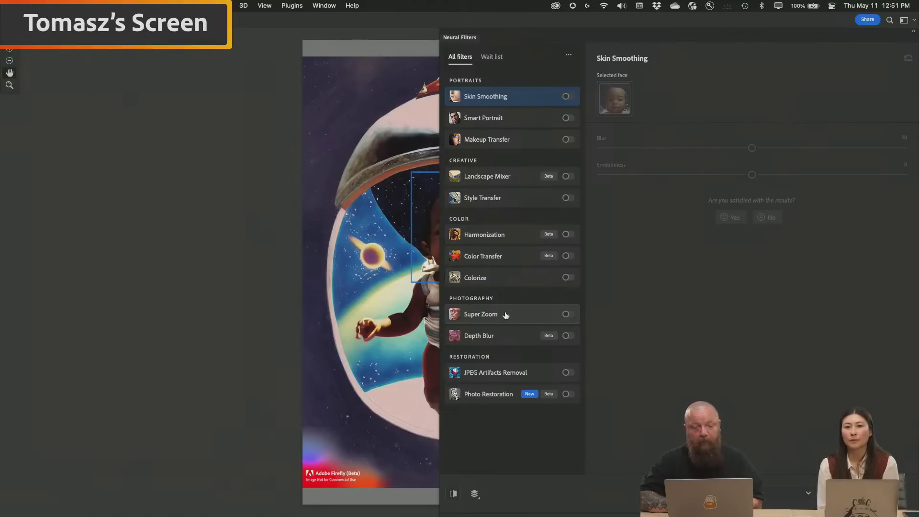
mouse_move(502, 315)
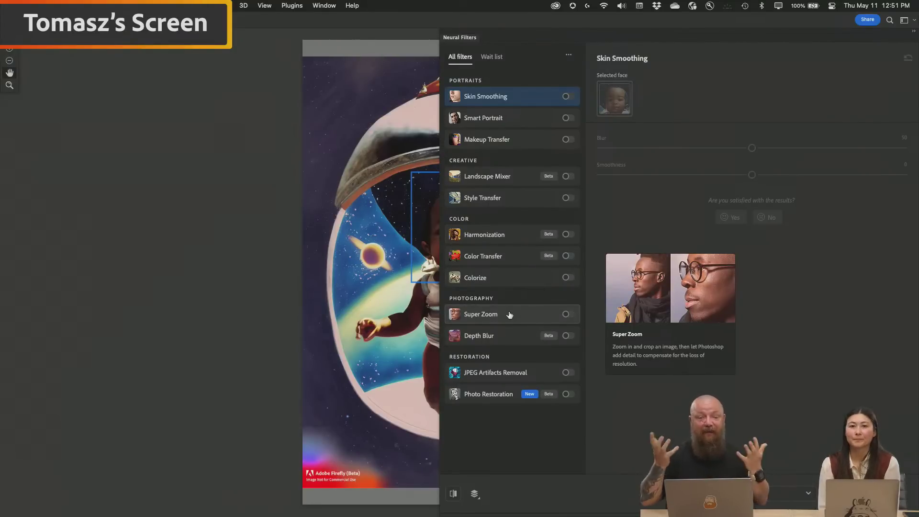
key(Escape)
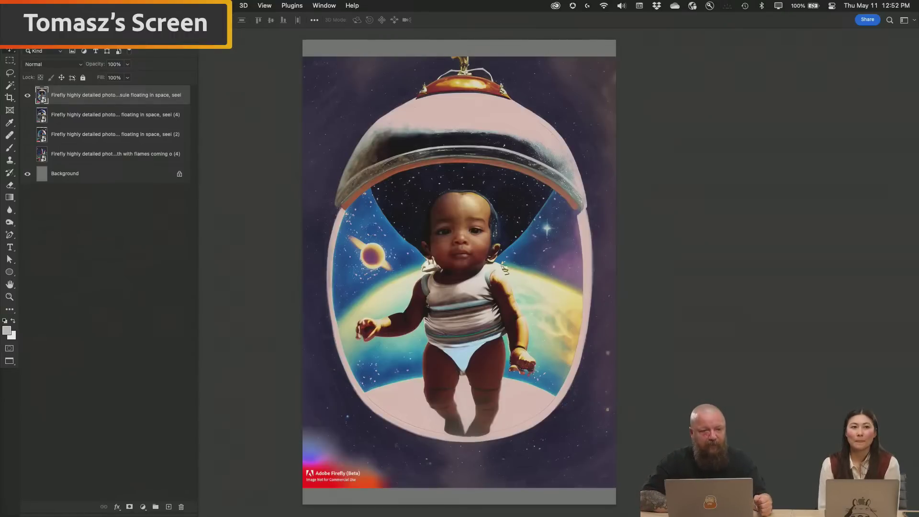
Try to isolate the capsule on the unnumbered layer with Select Subject, and clear the resulting selection.
click(221, 5)
mouse_move(197, 5)
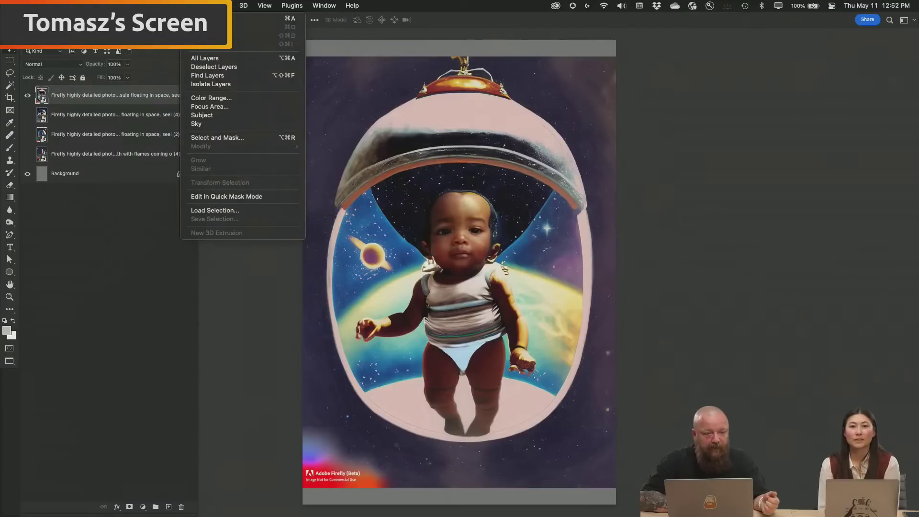
click(233, 116)
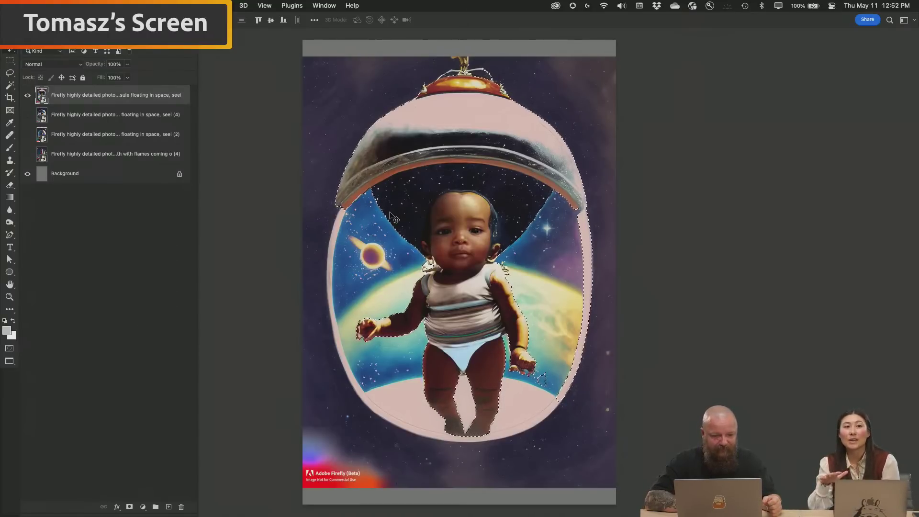
key(super+d)
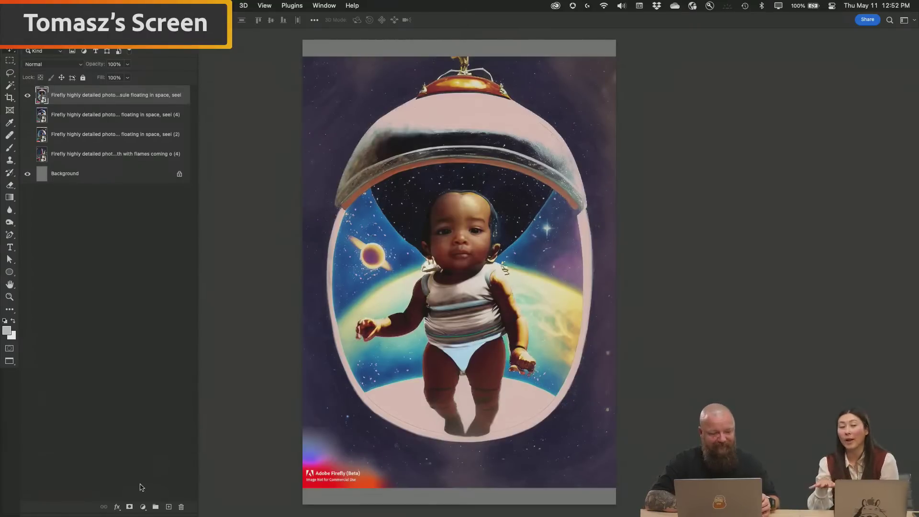
Add a layer mask to the unnumbered baby-capsule layer, paint black over the whole capsule with an enlarged brush, and invert the mask.
click(129, 507)
key(b)
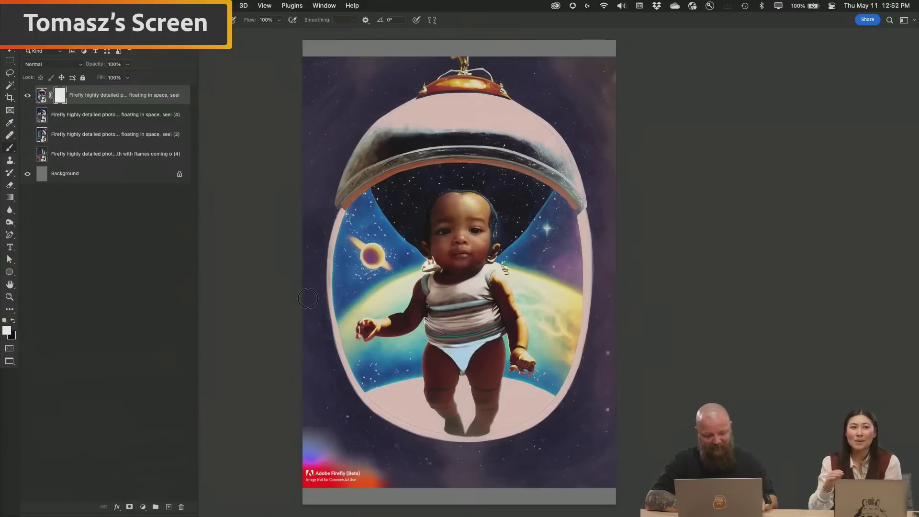
key(c)
key(b)
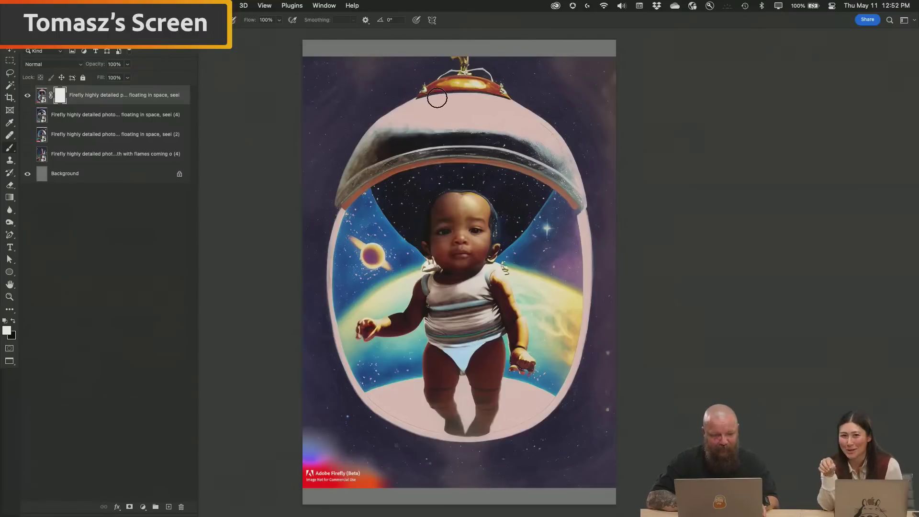
key(x)
key(bracketright)
key(bracketright)
key(bracketright)
key(bracketright)
key(bracketright)
key(bracketright)
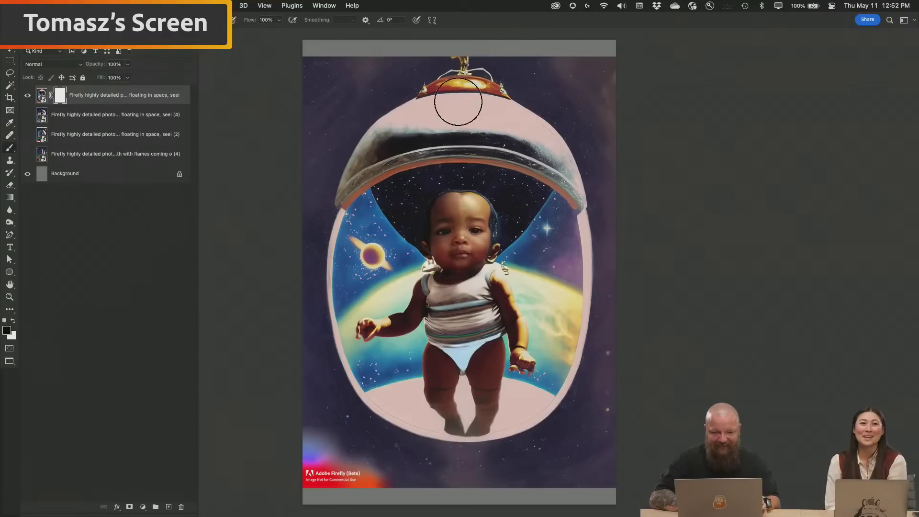
mouse_move(459, 98)
mouse_down()
mouse_move(388, 138)
mouse_move(356, 188)
mouse_move(345, 308)
mouse_move(359, 354)
mouse_move(404, 410)
mouse_move(487, 419)
mouse_move(543, 389)
mouse_move(560, 367)
mouse_move(560, 314)
mouse_move(561, 334)
mouse_move(572, 311)
mouse_move(574, 241)
mouse_move(553, 159)
mouse_move(524, 129)
mouse_move(468, 99)
mouse_move(471, 221)
mouse_move(485, 147)
mouse_move(506, 172)
mouse_move(506, 252)
mouse_move(535, 225)
mouse_move(539, 203)
mouse_move(537, 274)
mouse_move(523, 351)
mouse_move(508, 372)
mouse_move(459, 379)
mouse_move(417, 363)
mouse_move(416, 377)
mouse_move(398, 309)
mouse_move(401, 253)
mouse_move(431, 145)
mouse_move(376, 230)
mouse_move(376, 332)
mouse_move(418, 272)
mouse_move(448, 132)
mouse_move(437, 260)
mouse_move(448, 315)
mouse_move(461, 338)
mouse_move(474, 260)
mouse_move(490, 348)
mouse_move(480, 355)
mouse_move(419, 317)
mouse_up()
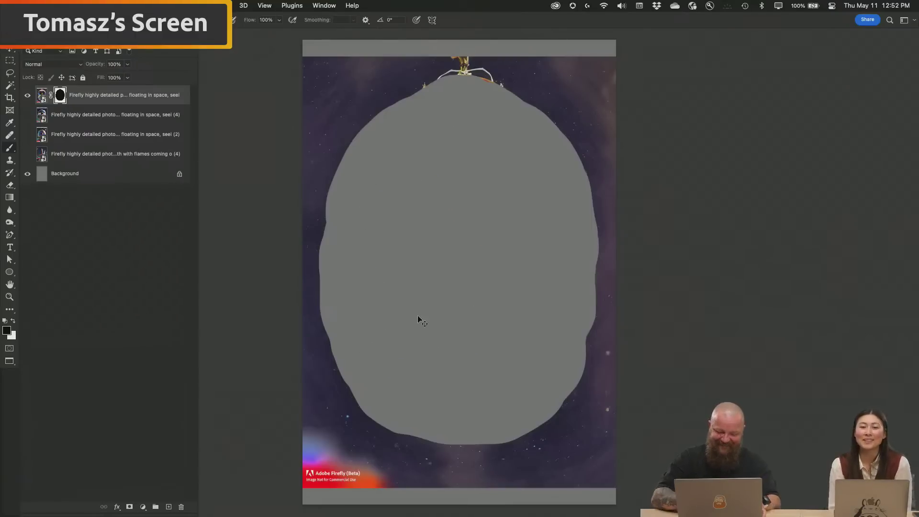
Scale the masked capsule down around its centre so it sits small in the middle of the canvas.
key(super+t)
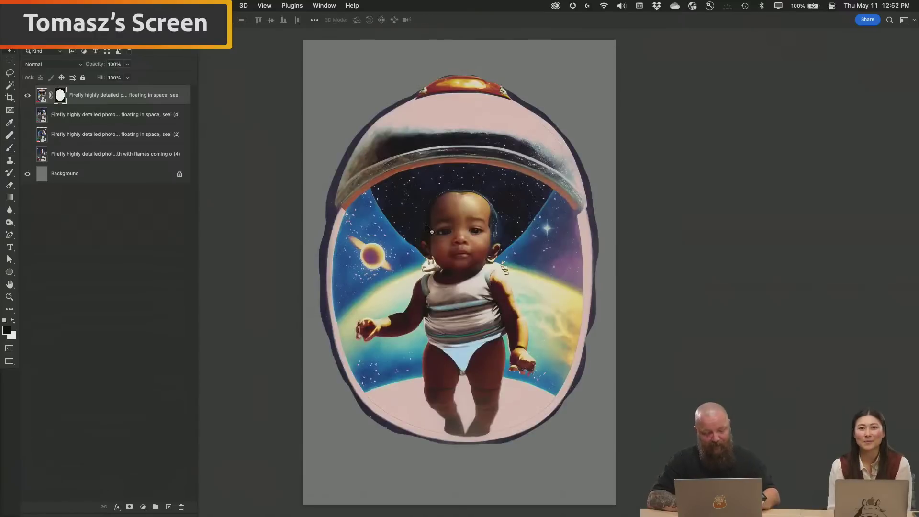
drag(618, 55, 495, 236)
key(Return)
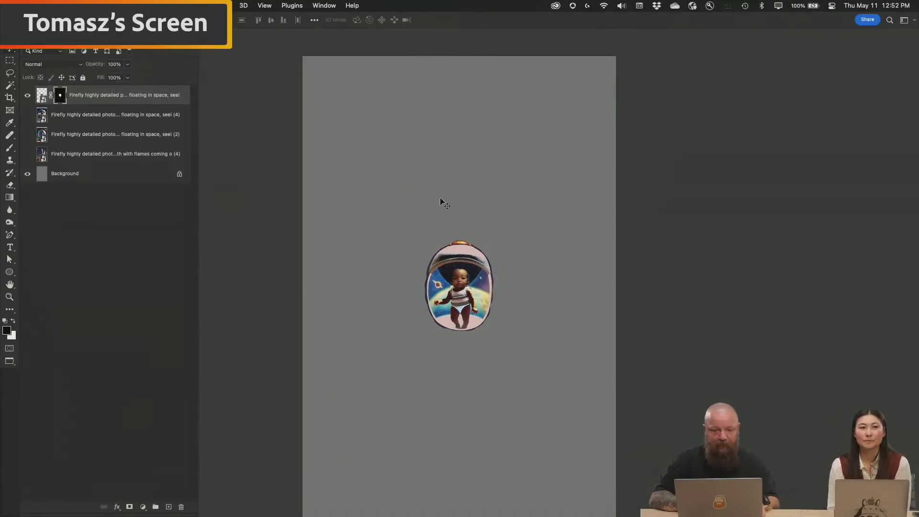
Show capsule layer (4) in place of the unnumbered one and mask it with black brush painting, inverted so only the capsule remains.
click(27, 100)
click(27, 115)
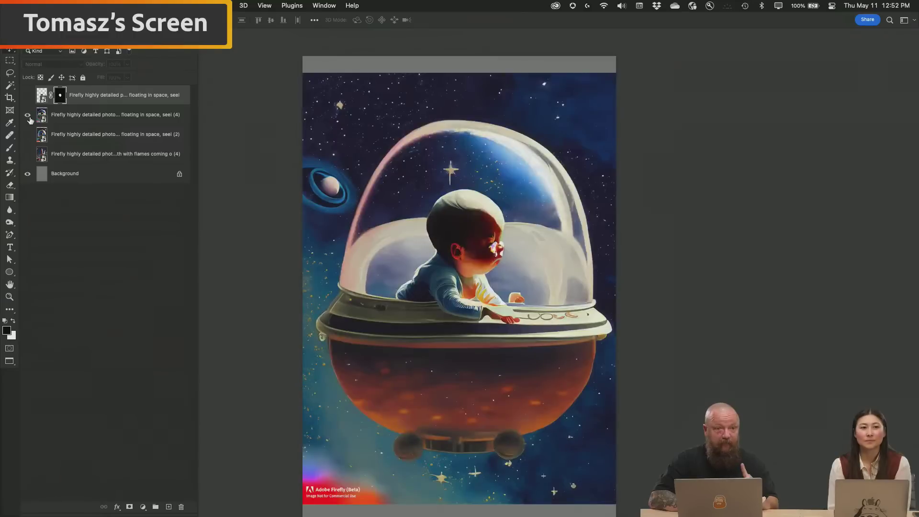
click(86, 117)
click(128, 506)
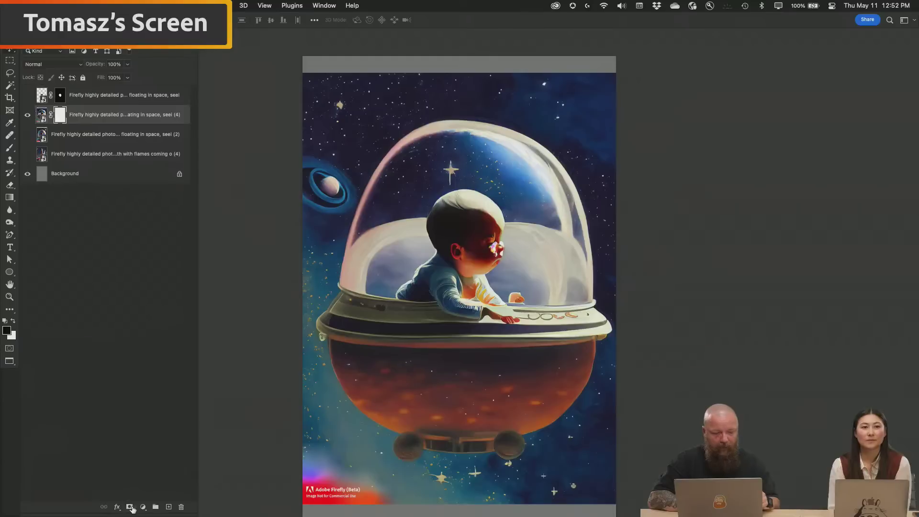
key(b)
key(d)
key(x)
mouse_move(448, 136)
mouse_down()
mouse_move(400, 161)
mouse_move(373, 209)
mouse_move(355, 288)
mouse_move(340, 307)
mouse_move(356, 372)
mouse_move(406, 435)
mouse_move(507, 437)
mouse_move(513, 417)
mouse_move(542, 410)
mouse_move(588, 348)
mouse_move(556, 227)
mouse_move(579, 299)
mouse_up()
mouse_move(557, 195)
mouse_down()
mouse_move(563, 216)
mouse_move(535, 167)
mouse_move(488, 141)
mouse_move(457, 139)
mouse_move(462, 194)
mouse_move(482, 175)
mouse_move(515, 228)
mouse_move(518, 280)
mouse_move(527, 201)
mouse_move(569, 363)
mouse_move(506, 417)
mouse_move(522, 253)
mouse_move(449, 412)
mouse_move(498, 189)
mouse_move(446, 262)
mouse_move(420, 215)
mouse_move(424, 160)
mouse_move(372, 400)
mouse_move(435, 241)
mouse_move(425, 399)
mouse_up()
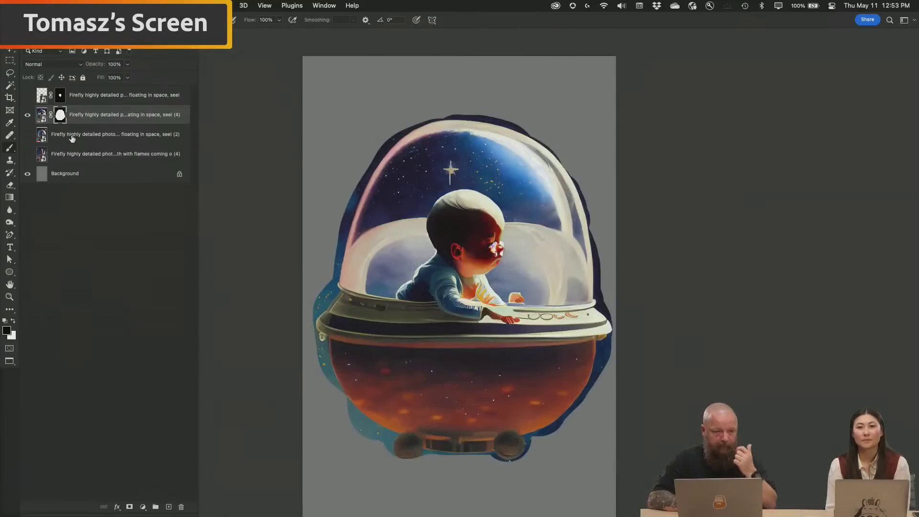
Show capsule layer (2) in place of layer (4) and mask it by painting over the capsule in black and inverting the mask.
click(27, 115)
click(28, 135)
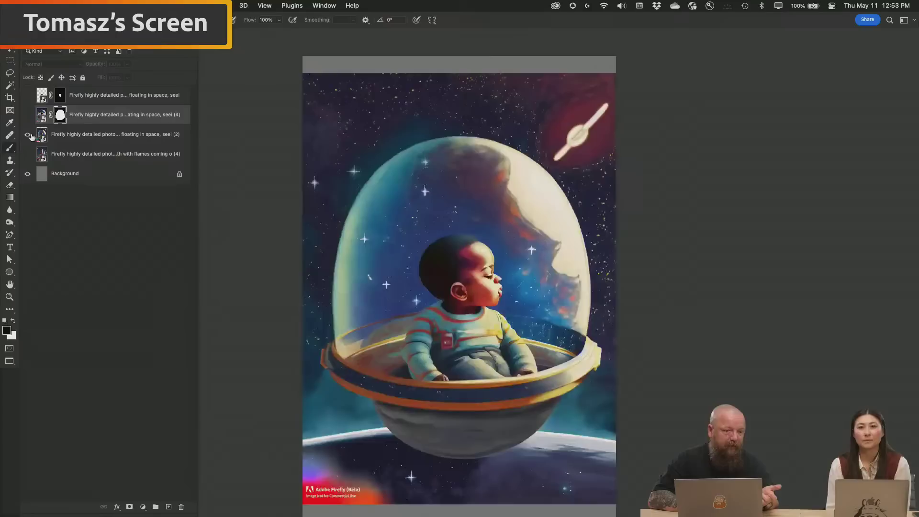
click(65, 135)
click(129, 507)
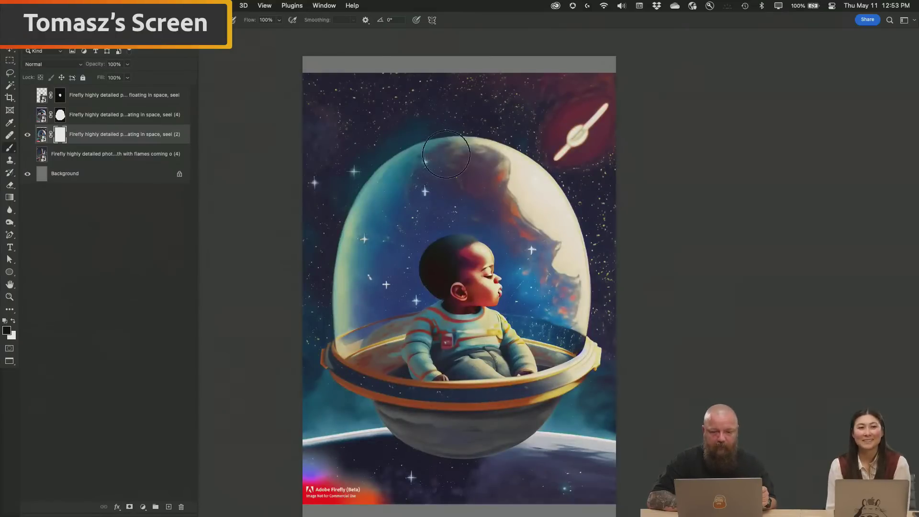
mouse_move(440, 160)
mouse_down()
mouse_move(392, 189)
mouse_move(363, 236)
mouse_move(341, 355)
mouse_move(379, 382)
mouse_move(354, 374)
mouse_move(426, 430)
mouse_move(469, 437)
mouse_move(528, 402)
mouse_move(497, 429)
mouse_move(582, 355)
mouse_move(560, 224)
mouse_move(537, 183)
mouse_move(457, 151)
mouse_move(482, 208)
mouse_move(505, 195)
mouse_move(528, 246)
mouse_move(540, 333)
mouse_move(537, 355)
mouse_move(460, 407)
mouse_move(505, 259)
mouse_move(455, 292)
mouse_move(471, 218)
mouse_move(438, 193)
mouse_move(390, 347)
mouse_move(460, 159)
mouse_move(417, 340)
mouse_move(435, 387)
mouse_up()
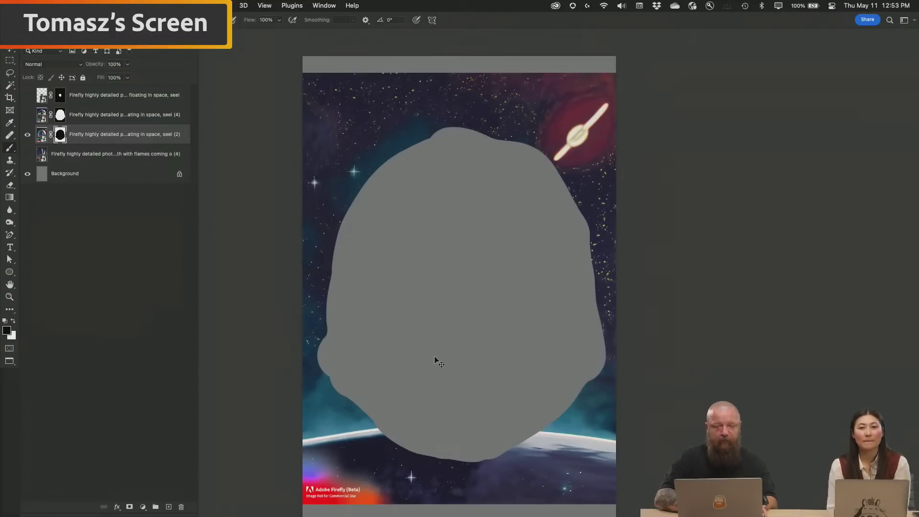
key(super+i)
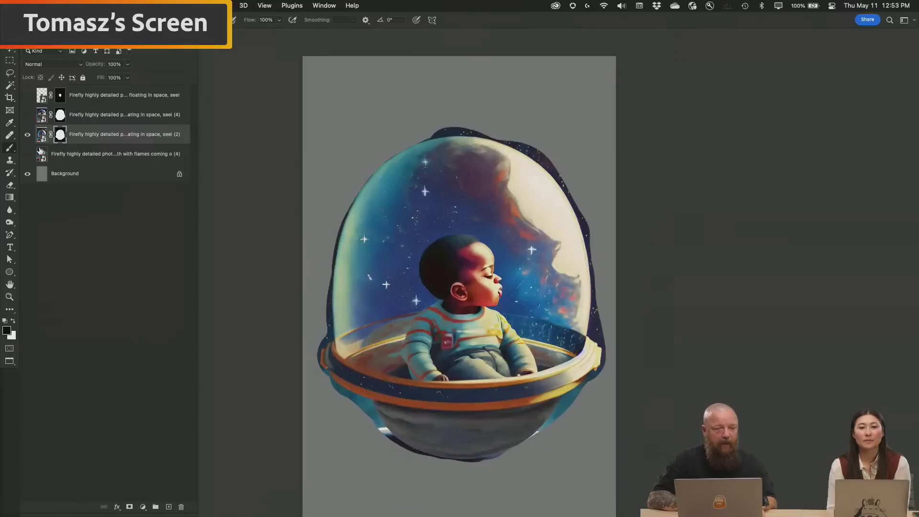
Show the rocket layer again, scale capsule (2) down around its centre, and tilt it slightly counter-clockwise.
click(27, 155)
key(super+t)
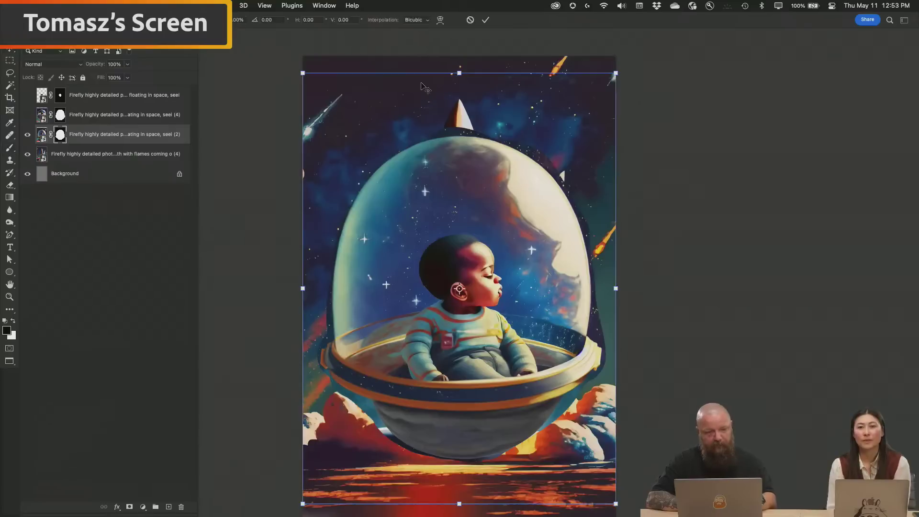
drag(617, 69, 508, 232)
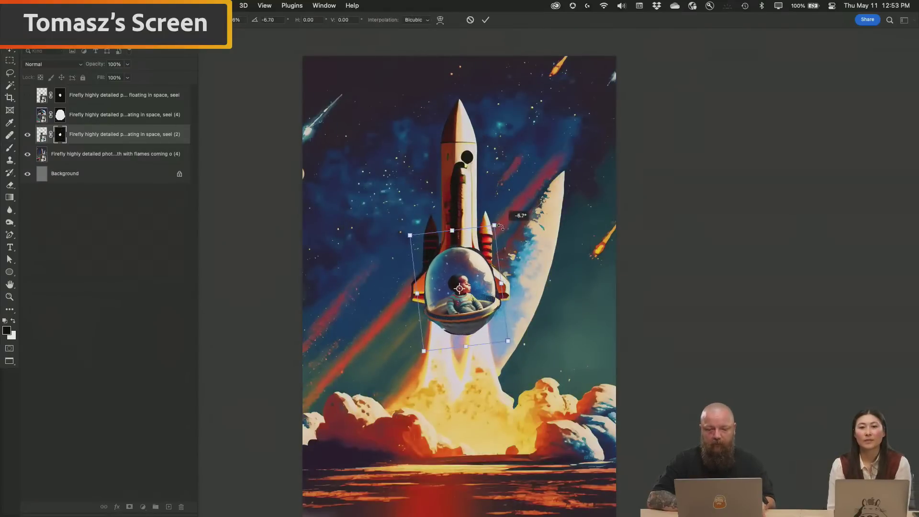
key(Return)
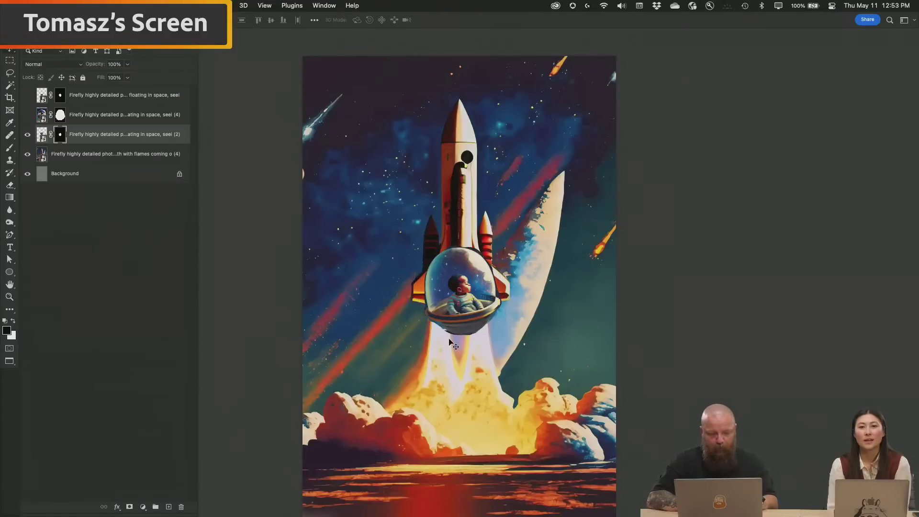
Move capsule (2) into the sky left of the rocket and make it slightly smaller.
drag(450, 341, 366, 291)
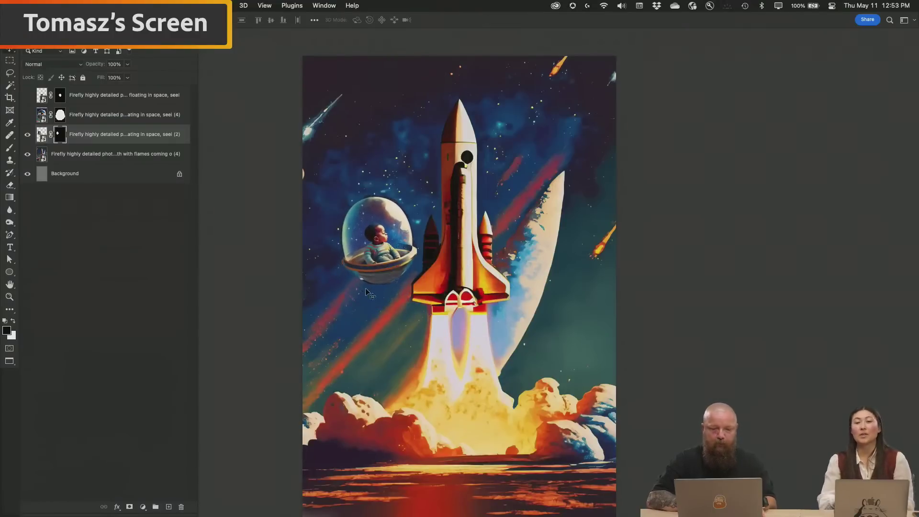
key(super+t)
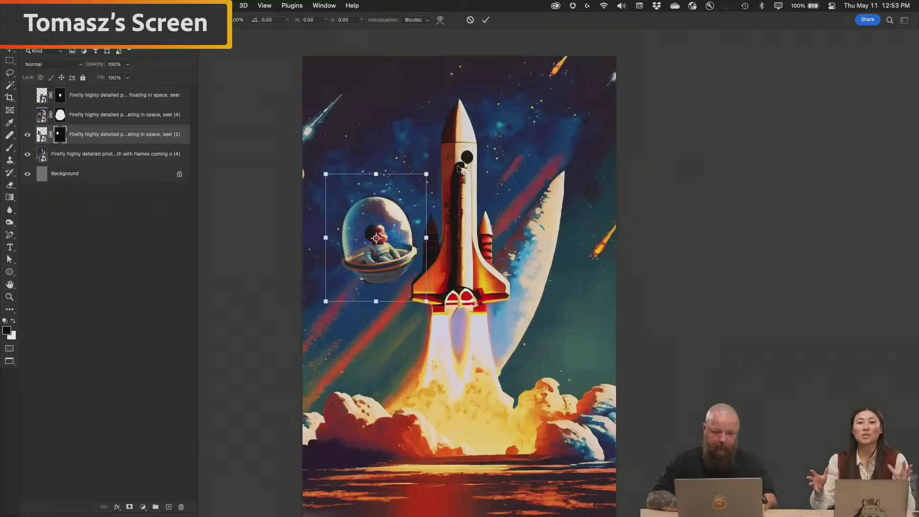
drag(429, 170, 446, 193)
key(Return)
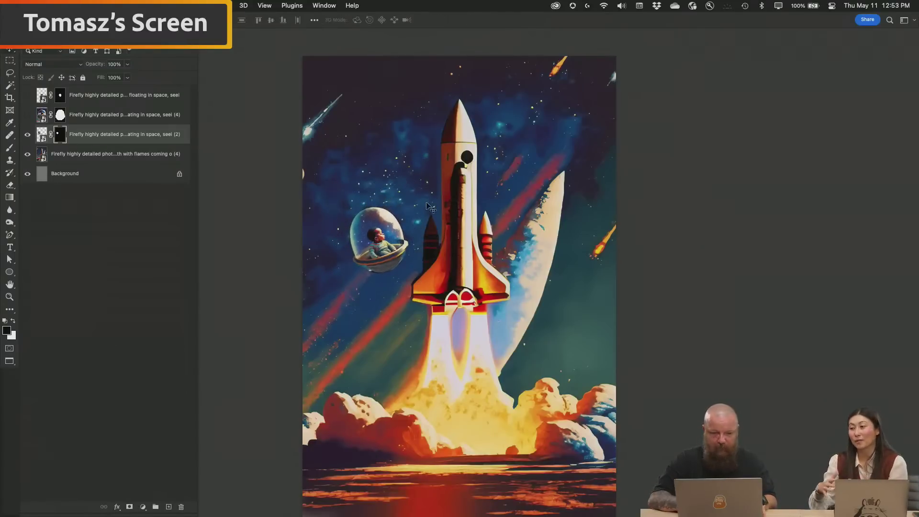
Show capsule layer (4) and scale it down around its centre until it is smaller than capsule (2).
click(28, 134)
click(27, 114)
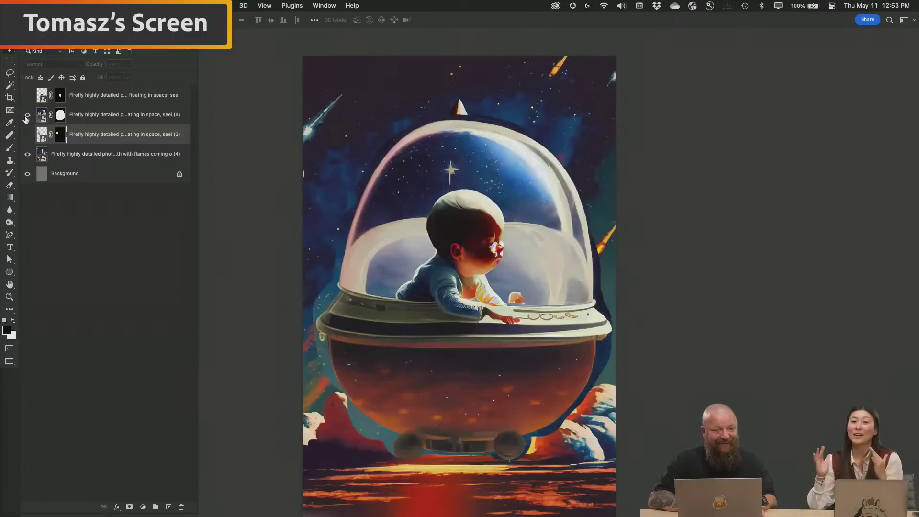
click(72, 116)
key(super+t)
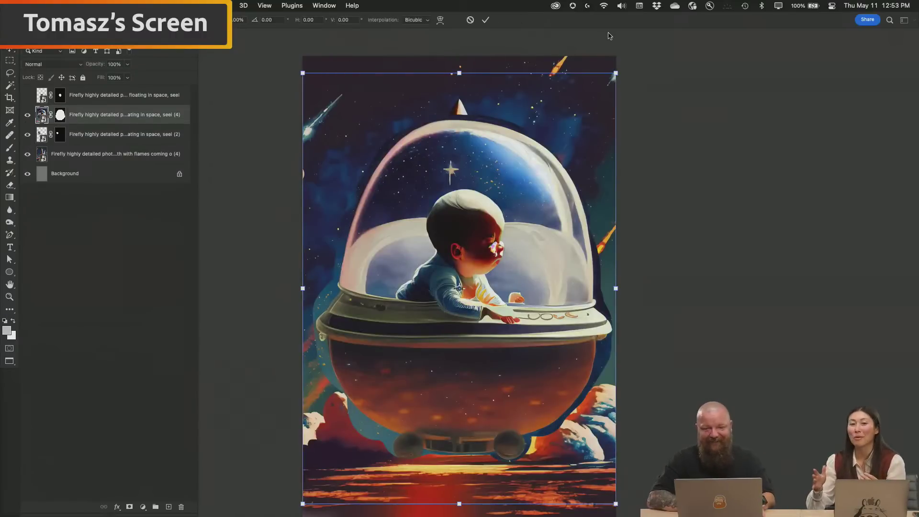
drag(616, 73, 463, 250)
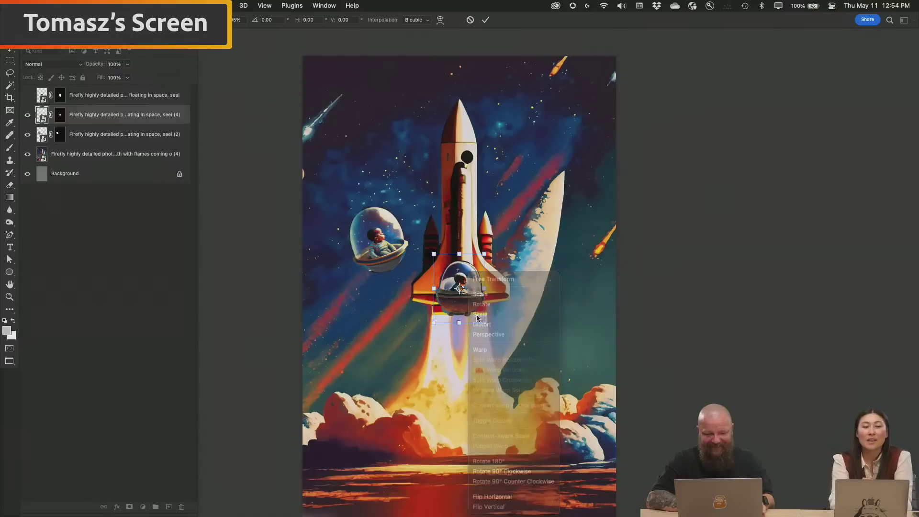
key(Return)
Move capsule (4) to the lower right of the rocket beside its flames and rotate it about 10° clockwise.
drag(471, 308, 553, 339)
key(ctrl+t)
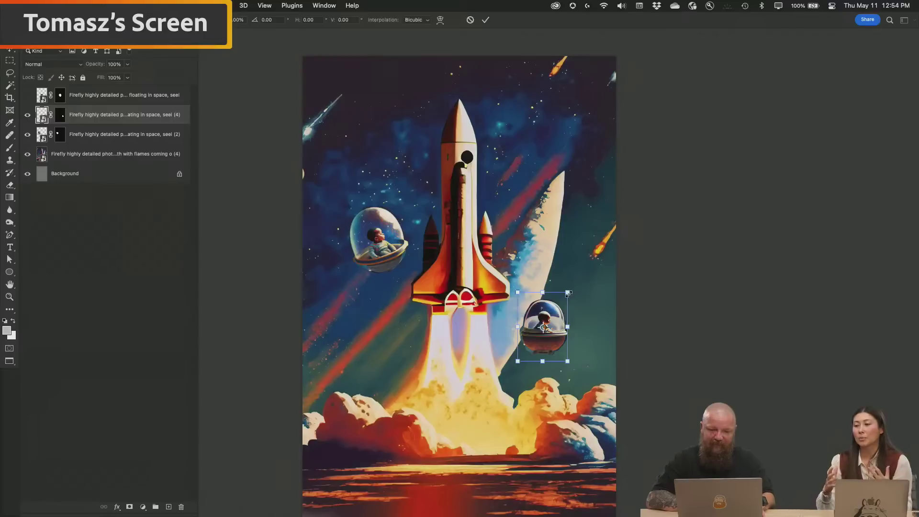
drag(569, 294, 599, 273)
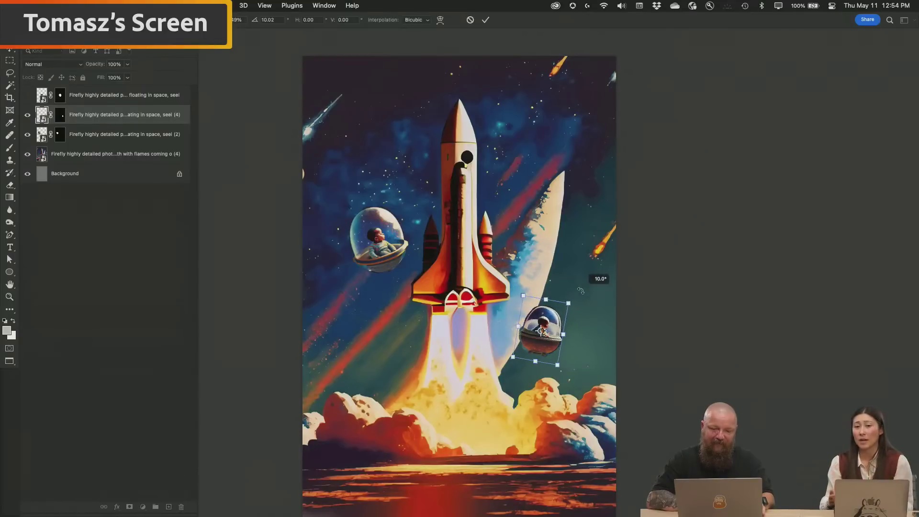
key(Return)
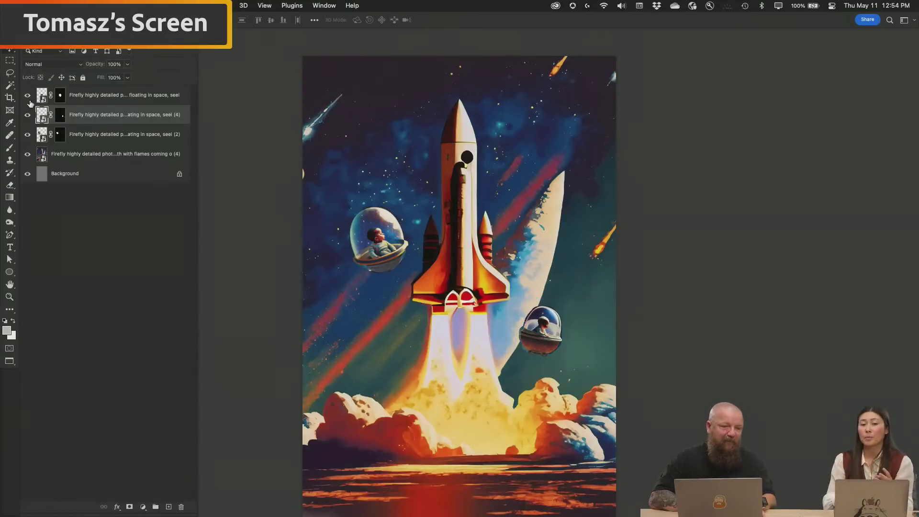
Show the topmost capsule layer, tilt it about 12° counter-clockwise around its centre, and enlarge it slightly.
click(28, 95)
click(105, 95)
key(ctrl+t)
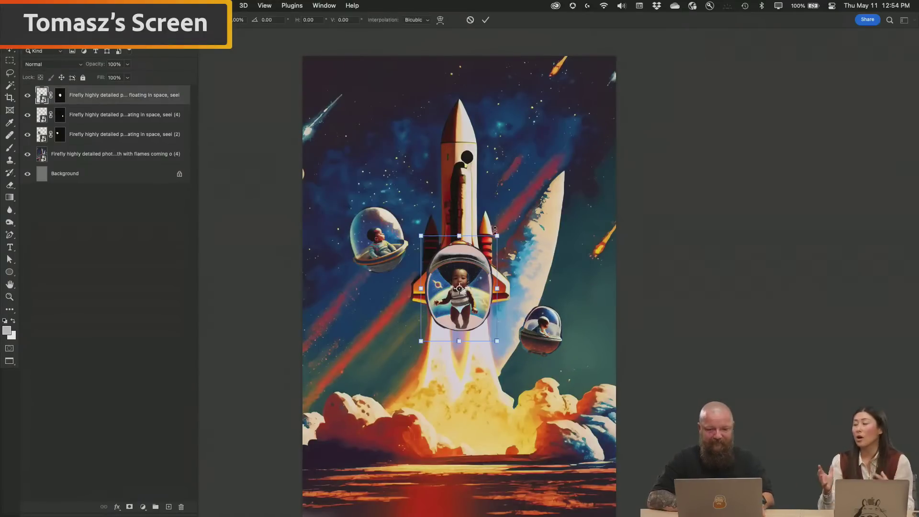
mouse_move(496, 233)
mouse_down()
mouse_move(509, 220)
mouse_move(499, 218)
mouse_up()
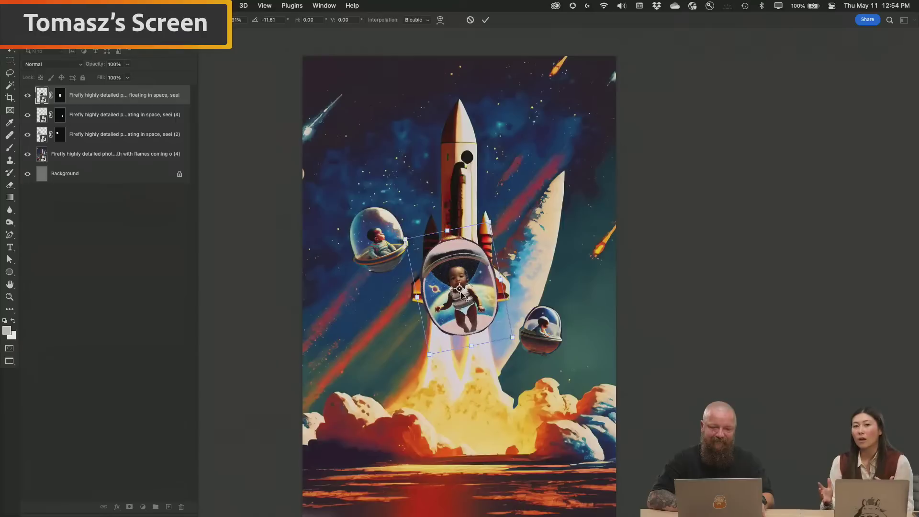
drag(459, 288, 390, 263)
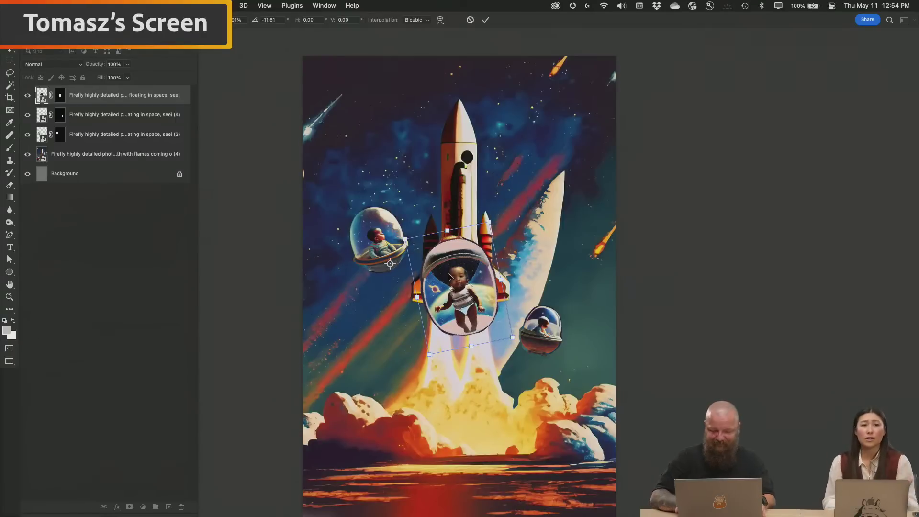
key(Return)
Move the topmost capsule over the clouds to the lower left of the flames, and raise capsule (2) higher in the sky beside the rocket.
drag(477, 261, 420, 365)
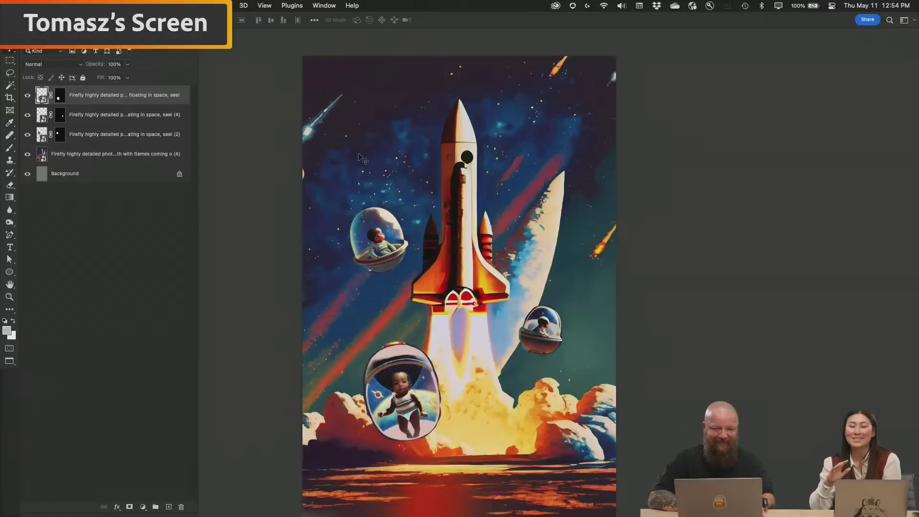
click(117, 138)
drag(439, 201, 451, 142)
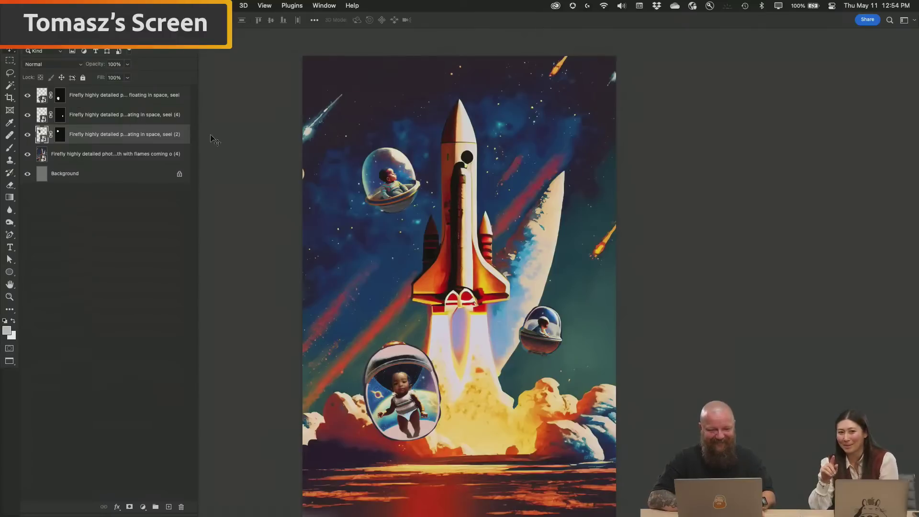
Add the title text "Baby's Day Out 2" over the water below the rocket, on a layer directly above the rocket image.
click(87, 157)
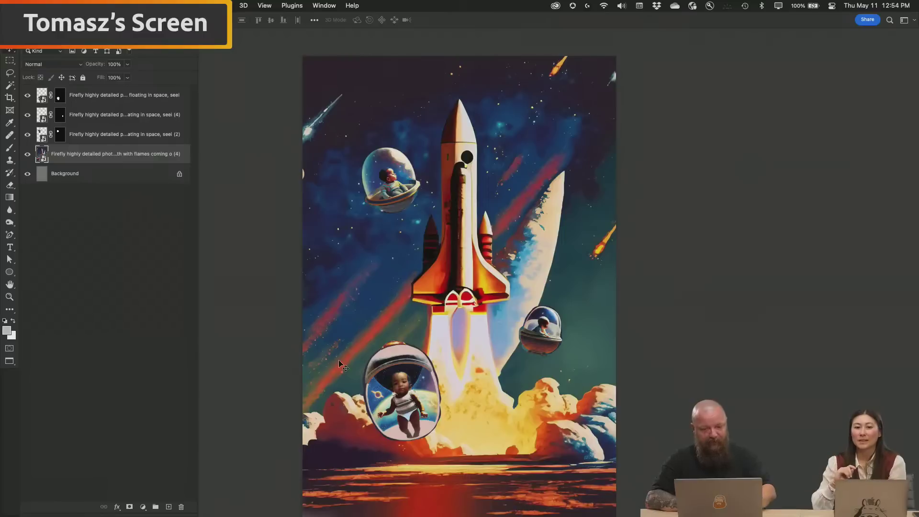
key(t)
click(414, 486)
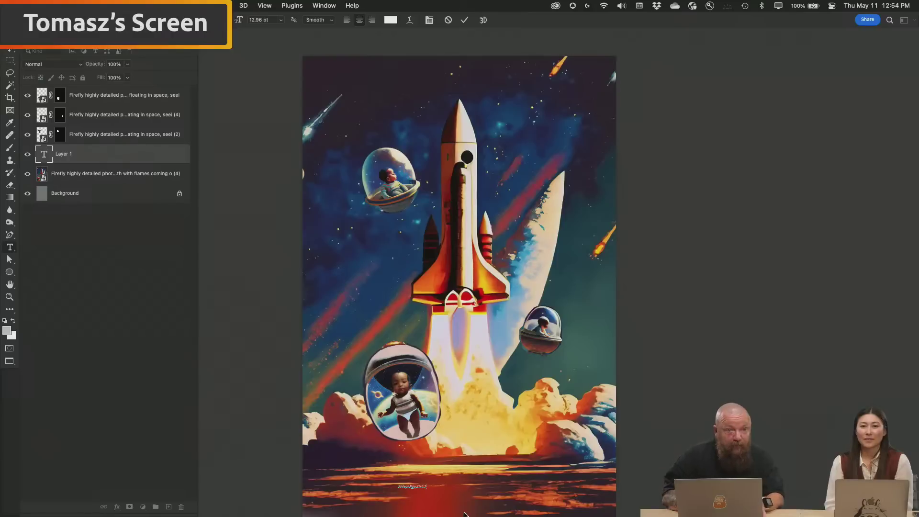
click(12, 50)
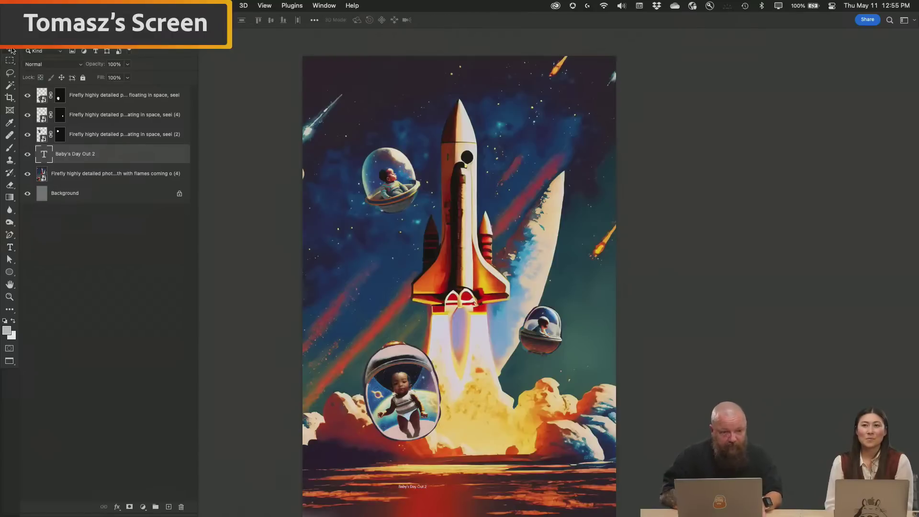
Scale the title up to about half the poster's width and centre it over the water beneath the rocket.
key(super+t)
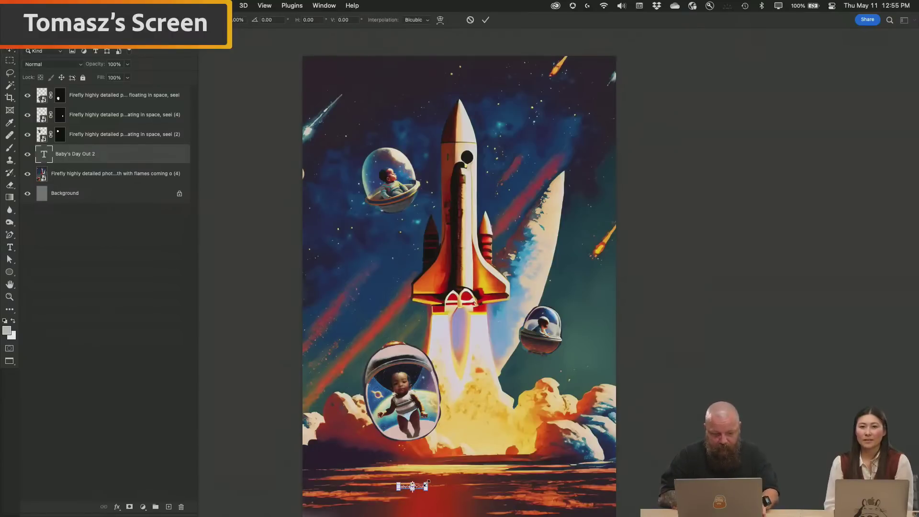
drag(427, 483, 550, 455)
key(Return)
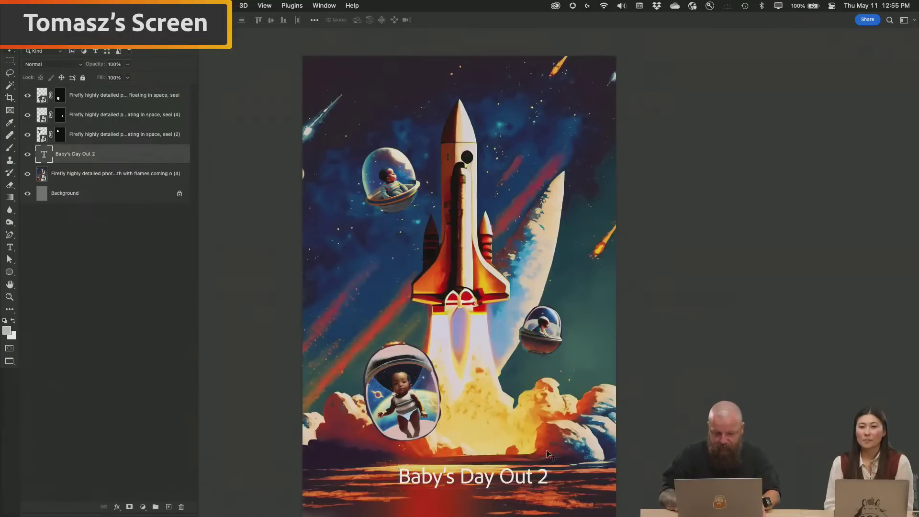
drag(478, 467, 469, 471)
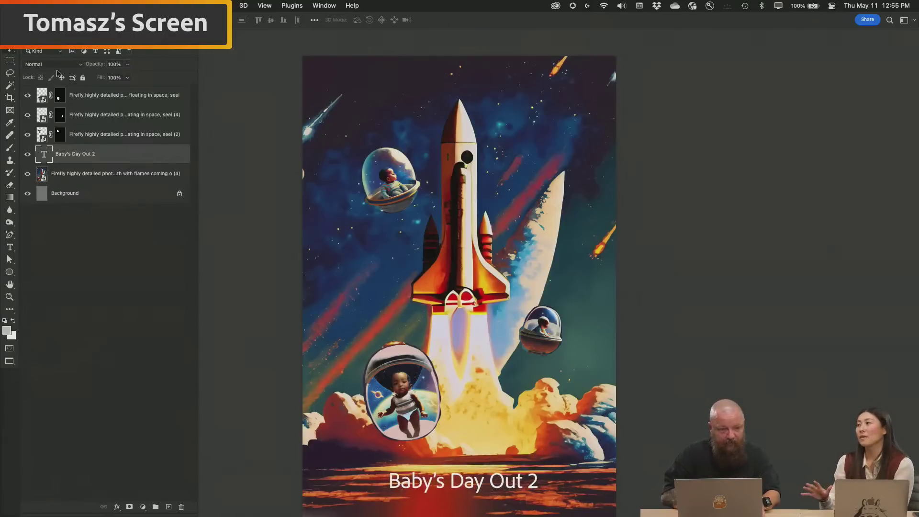
Open the list of available panels.
click(323, 5)
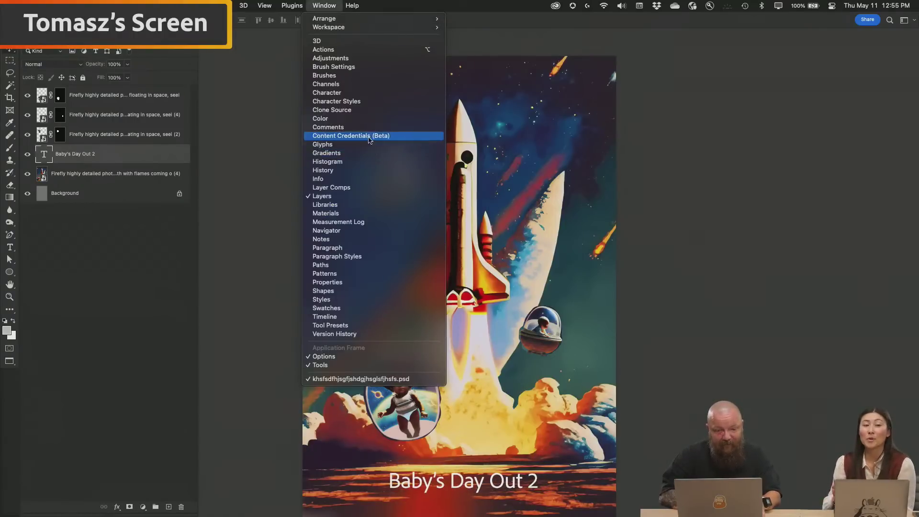